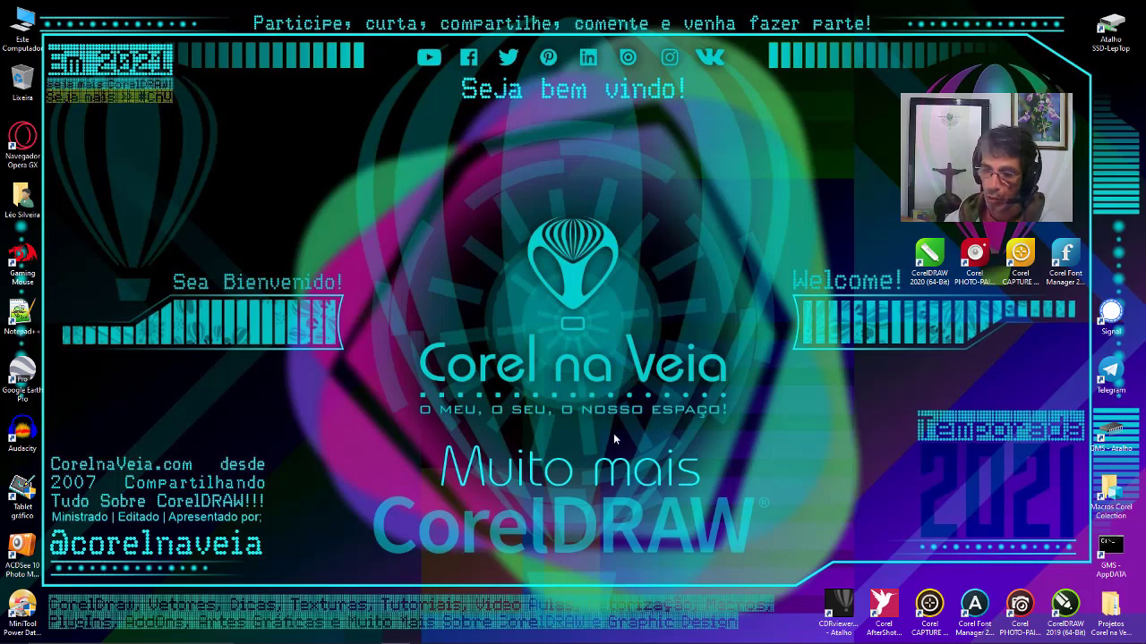
- Restore the CorelDRAW 2020 window showing the 'Formas no CorelDRAW' presentation slide
click(573, 632)
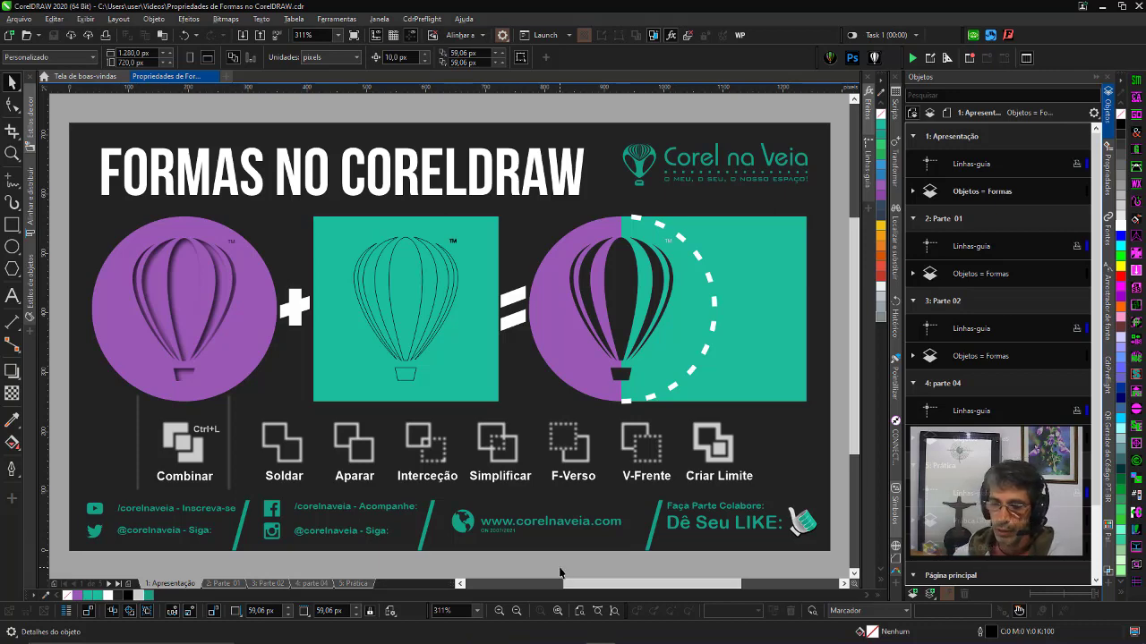
- Switch to page 2, 'Parte 01', about welding and intersecting objects
click(229, 584)
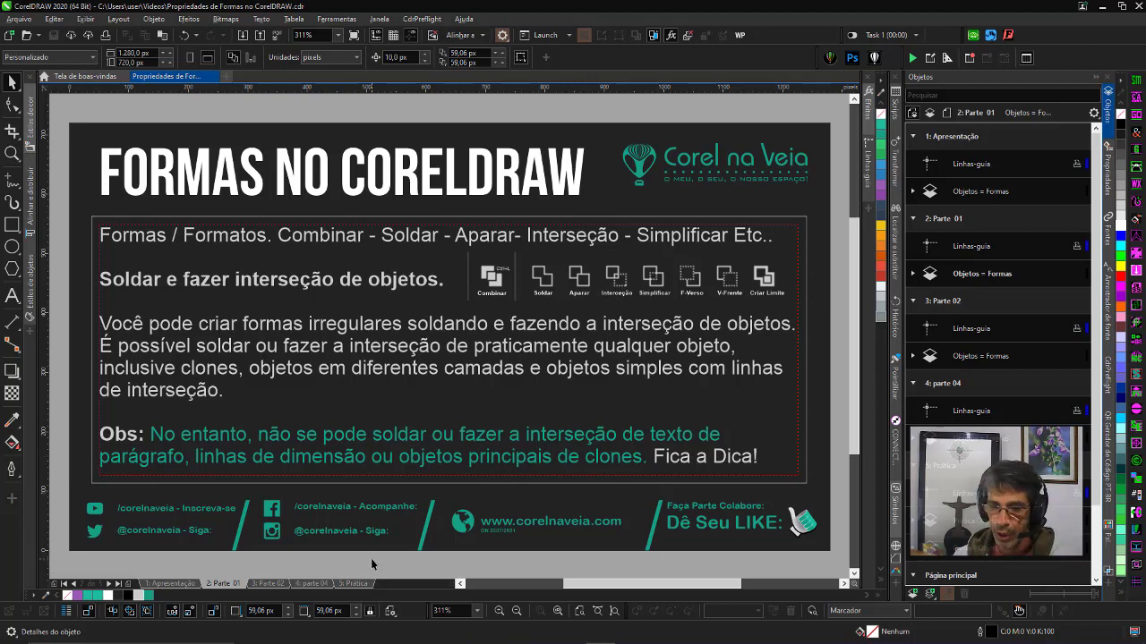
- Switch to page 3, 'Parte 02', about welding objects into a single outline
click(265, 583)
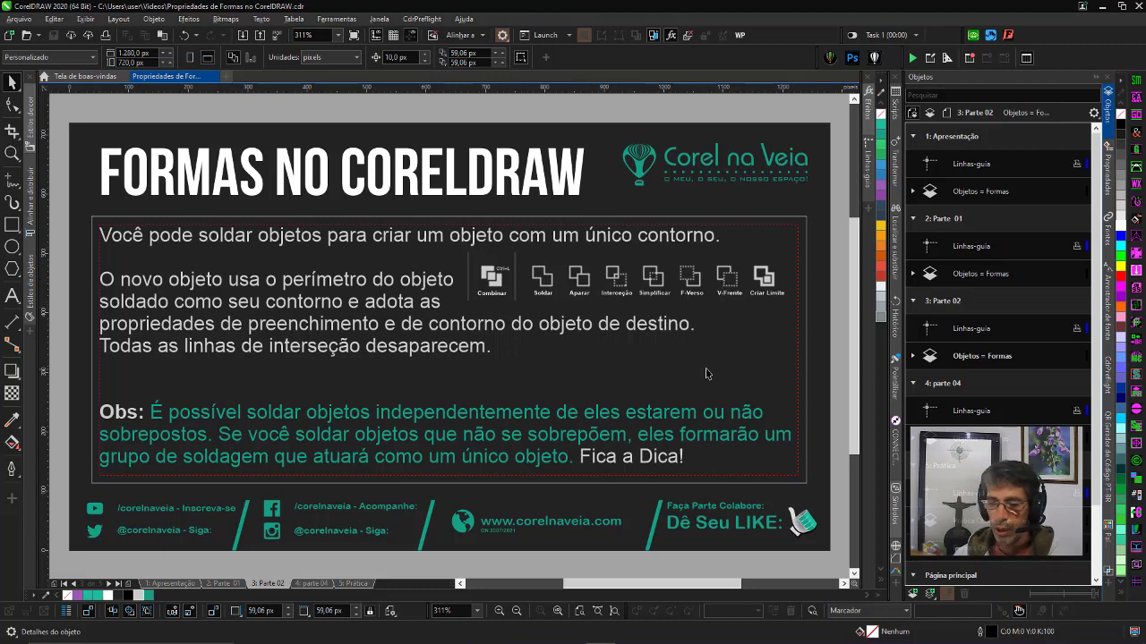
- Switch to page 4, 'parte 04', about intersecting multiple objects
click(319, 584)
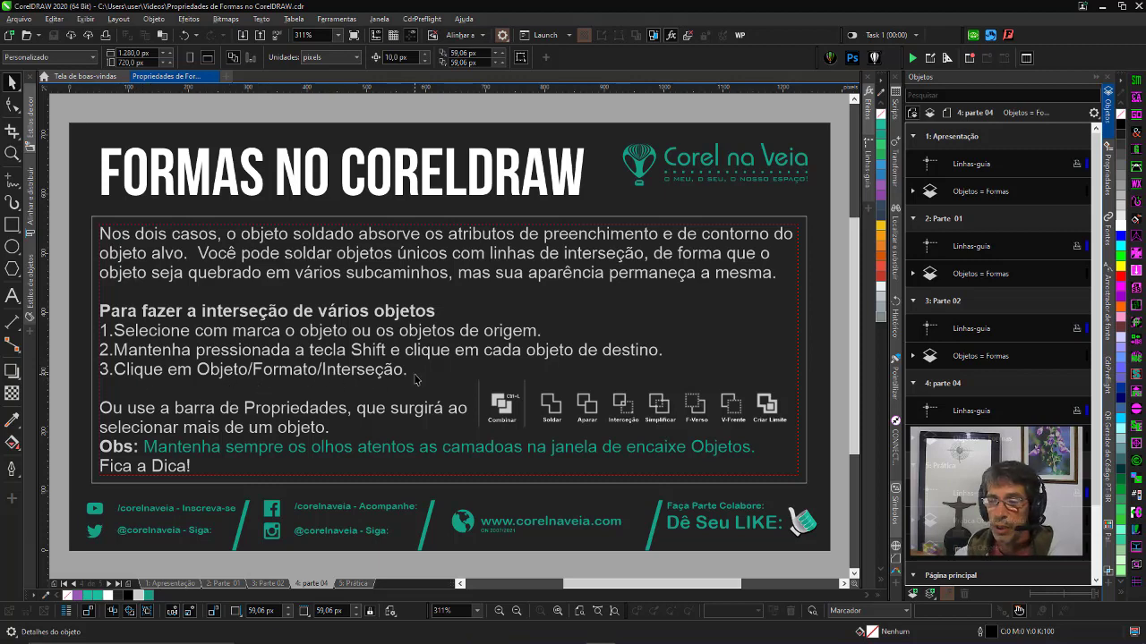
click(154, 19)
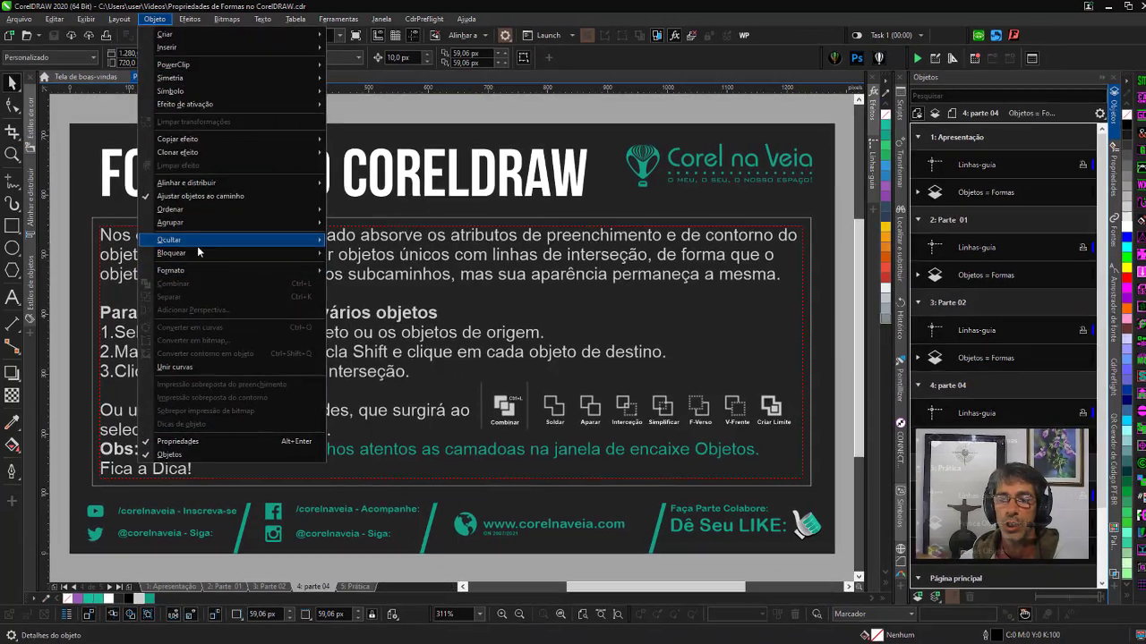
mouse_move(273, 434)
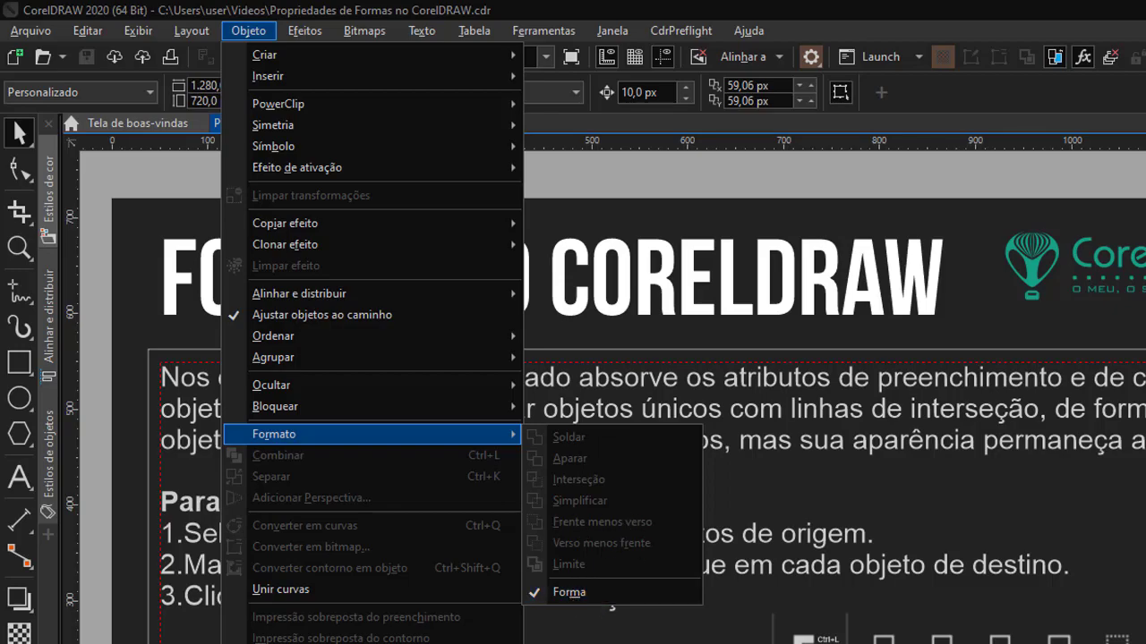
key(Escape)
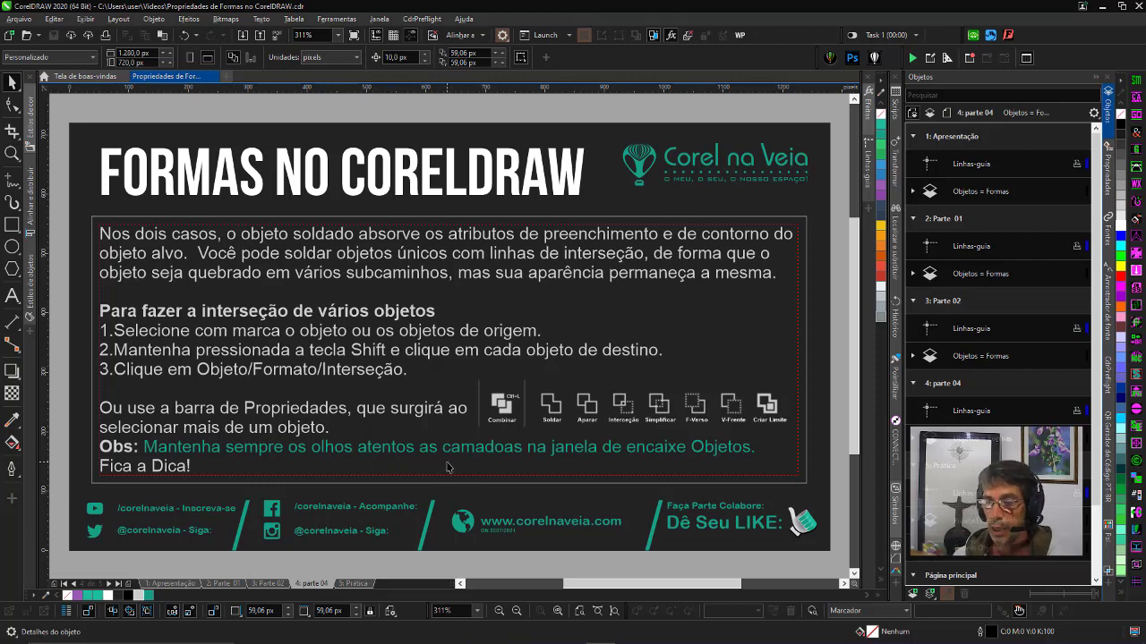
click(508, 456)
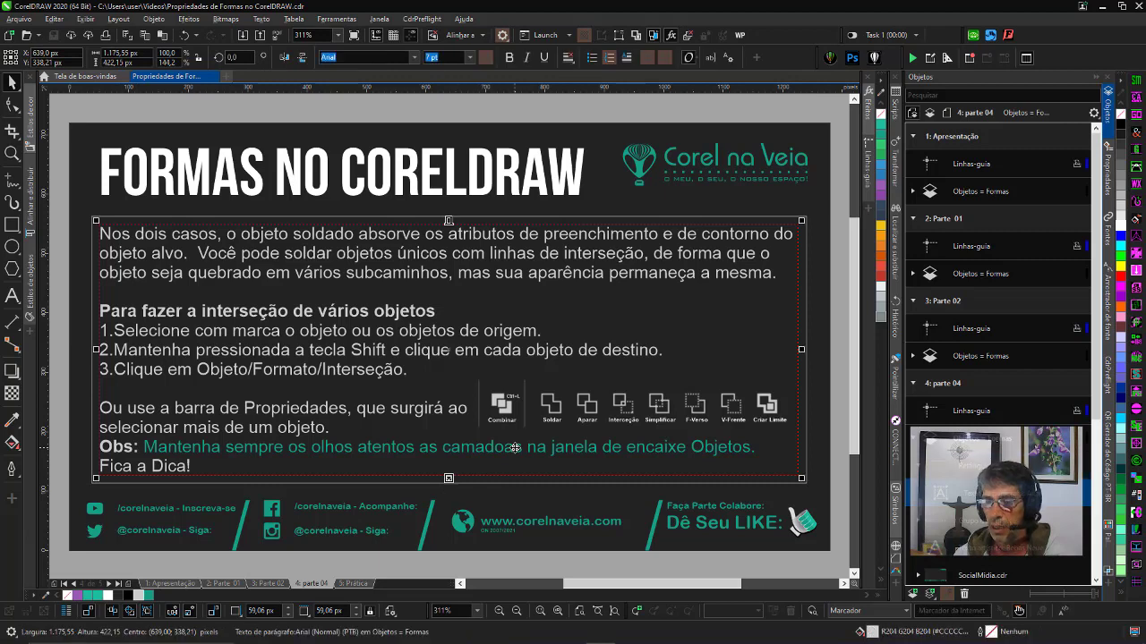
double_click(514, 447)
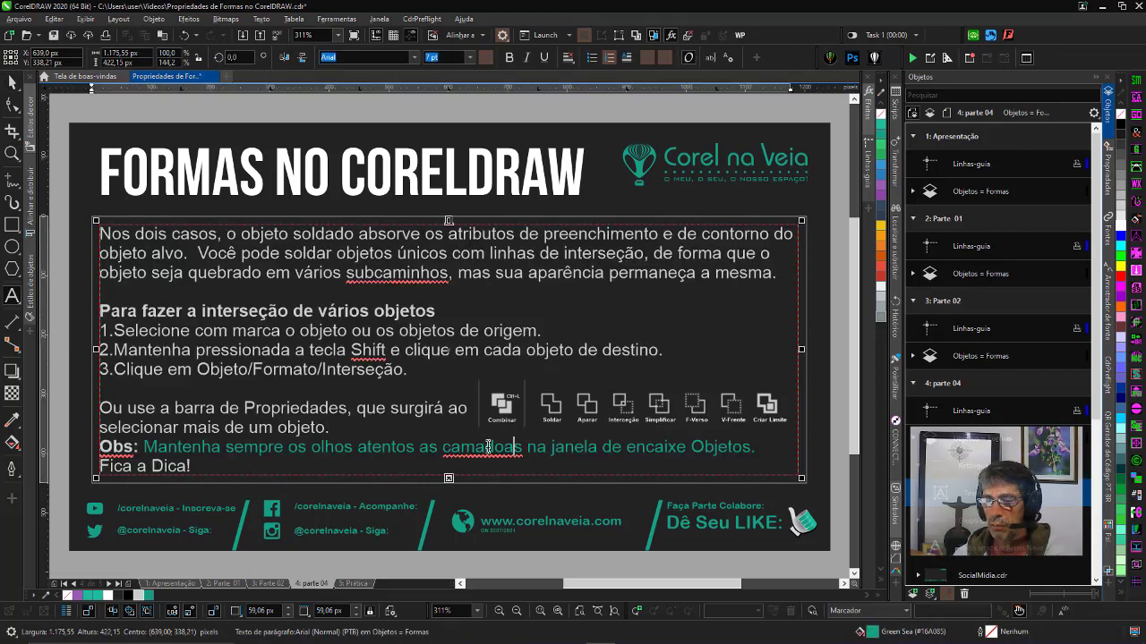
click(494, 446)
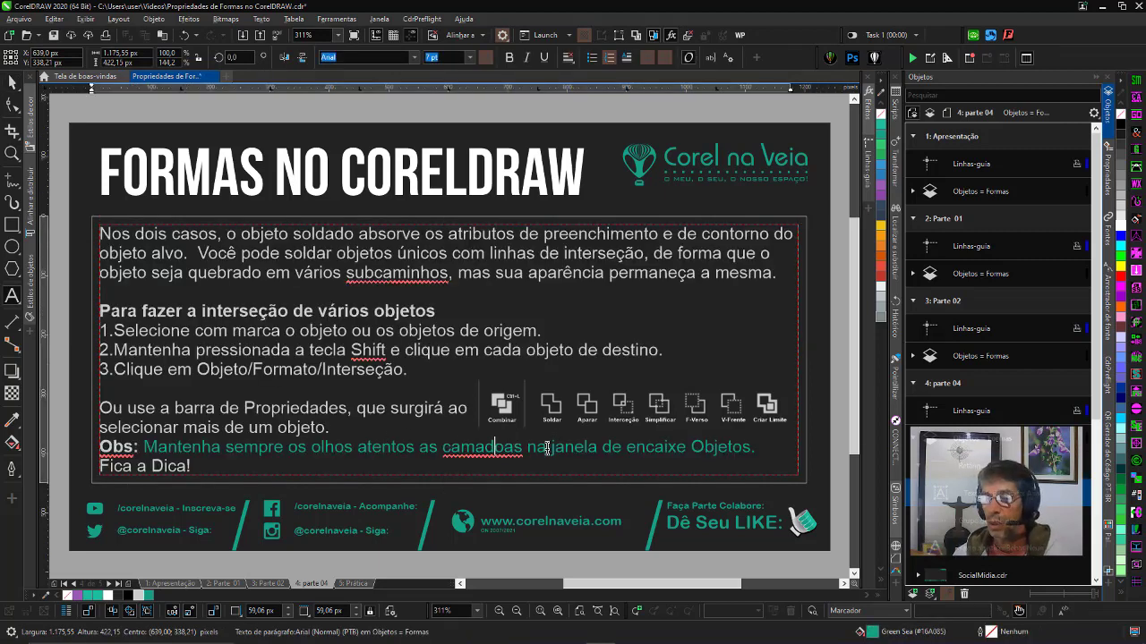
key(Delete)
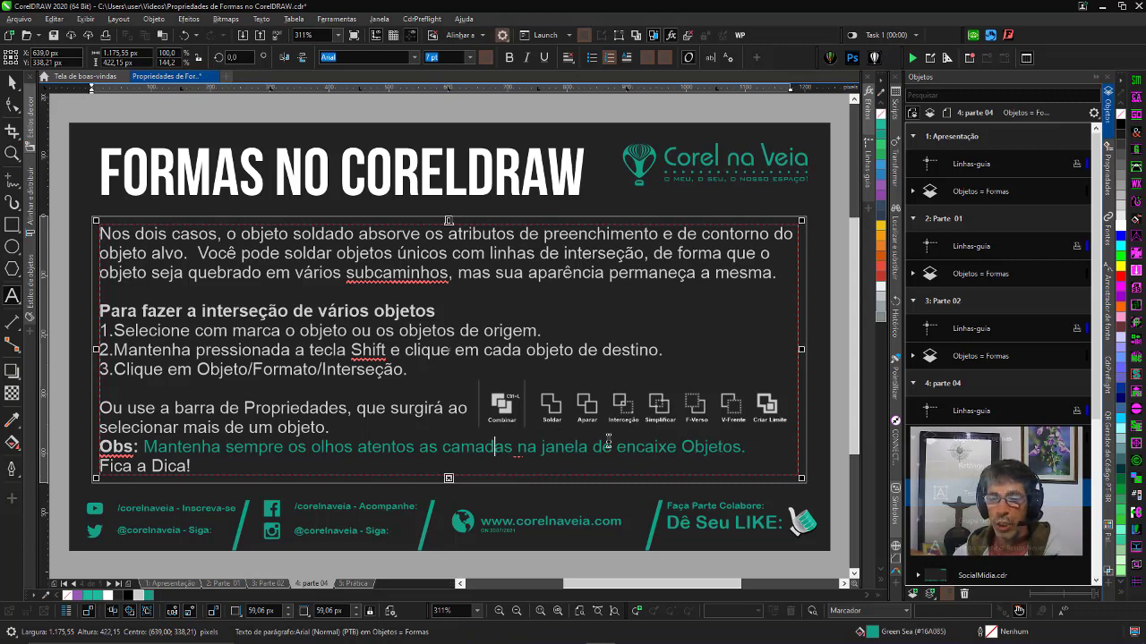
key(ctrl+space)
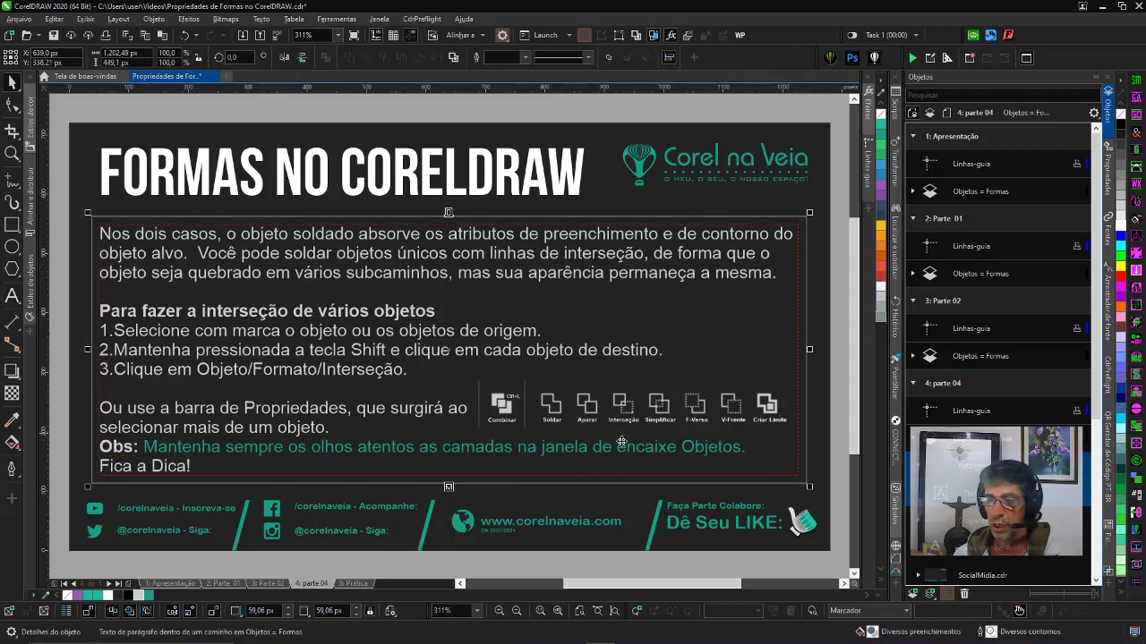
click(449, 491)
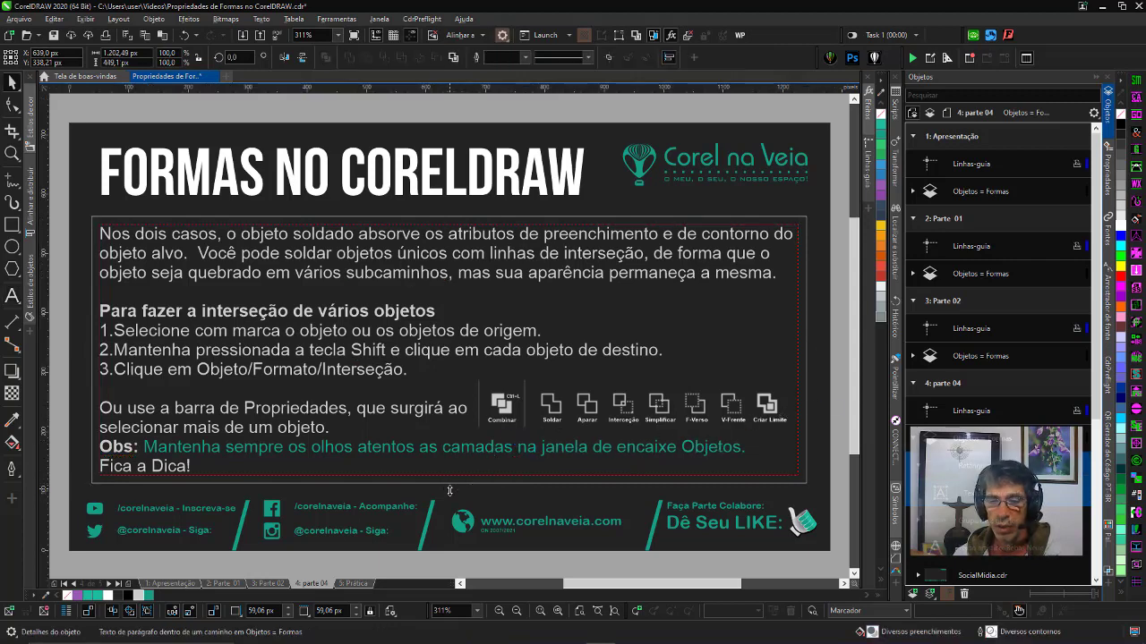
drag(449, 491, 449, 512)
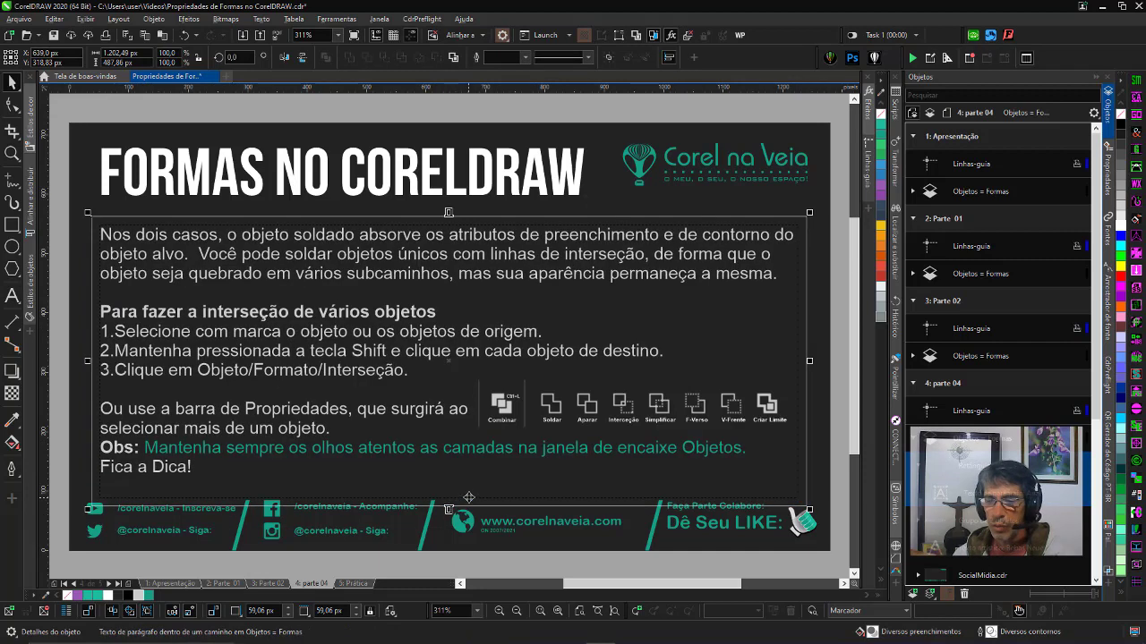
key(ctrl+z)
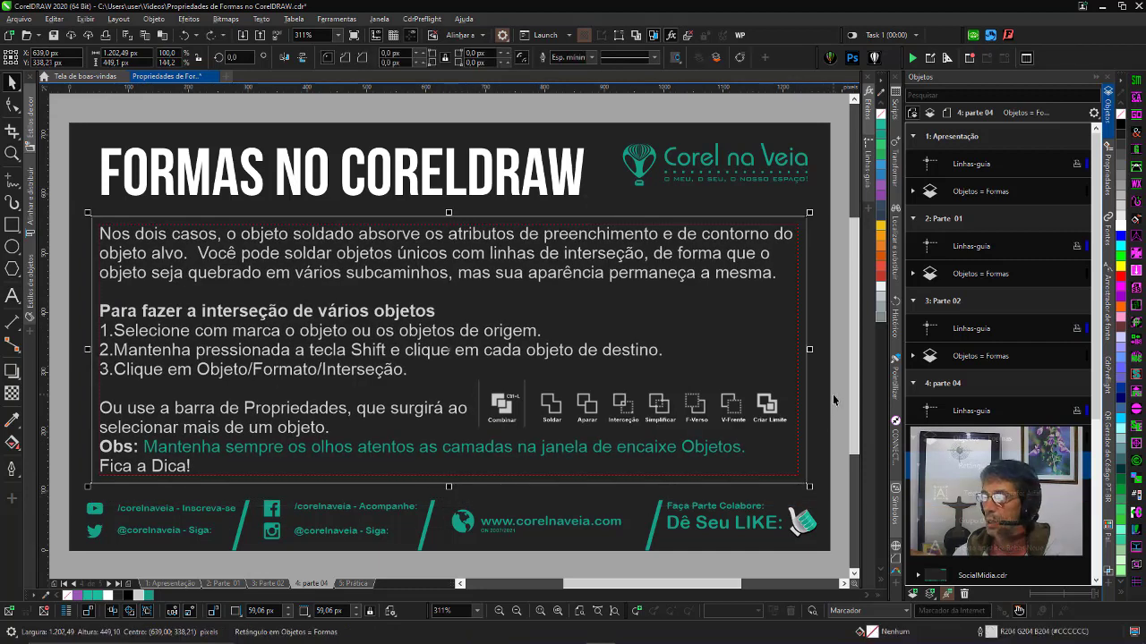
click(834, 400)
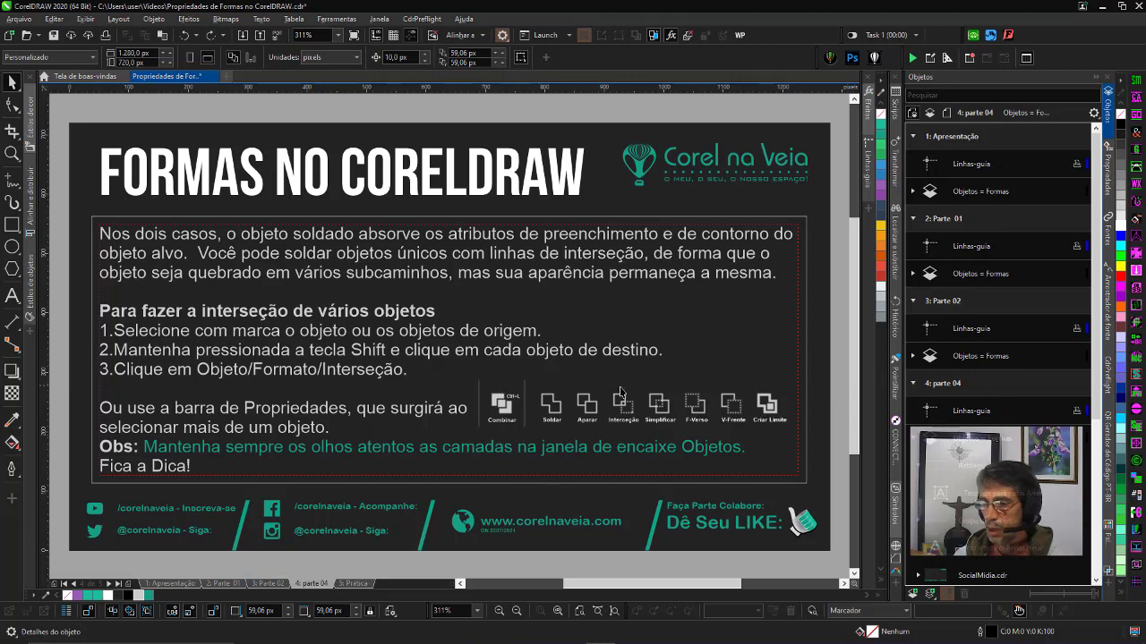
- Open the Prática page and try scalloped and chamfered corners on the teal square
click(352, 583)
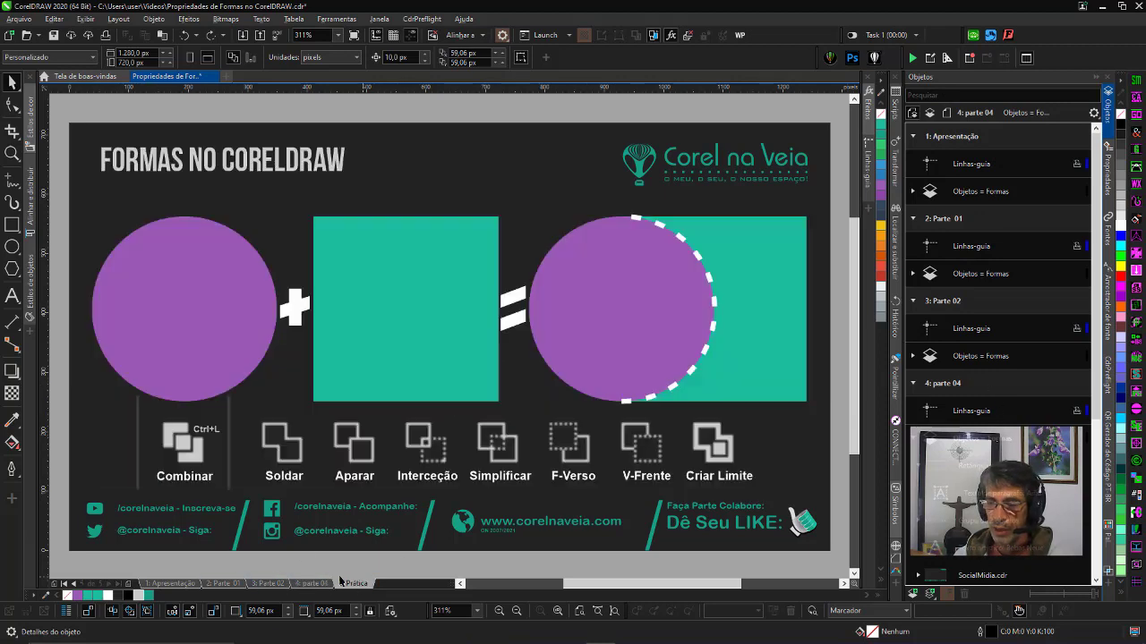
click(214, 288)
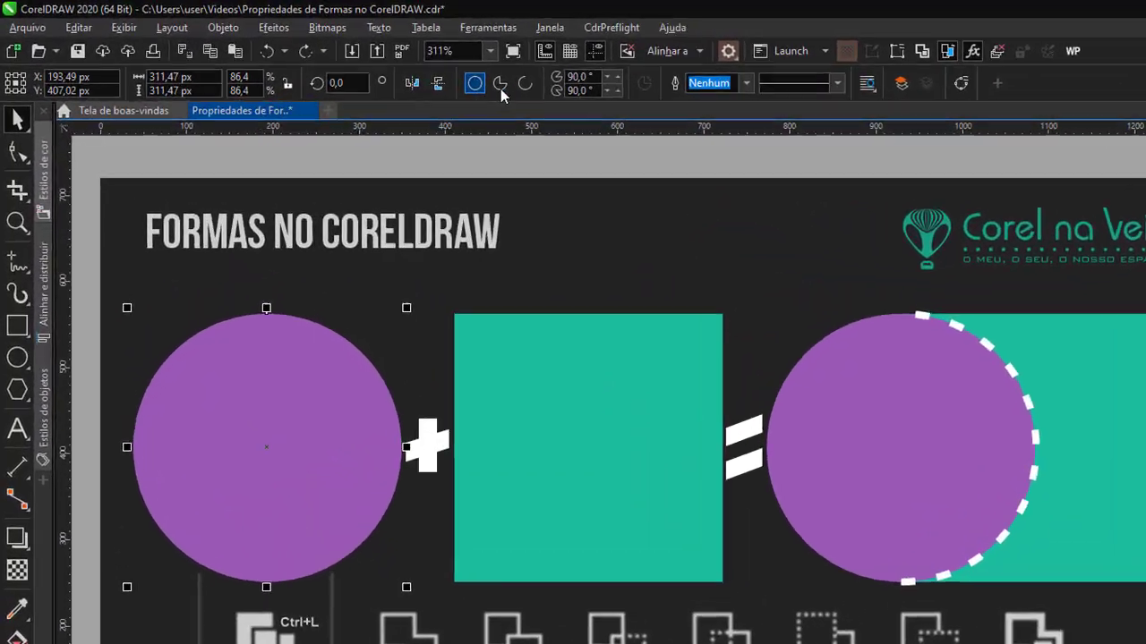
click(429, 169)
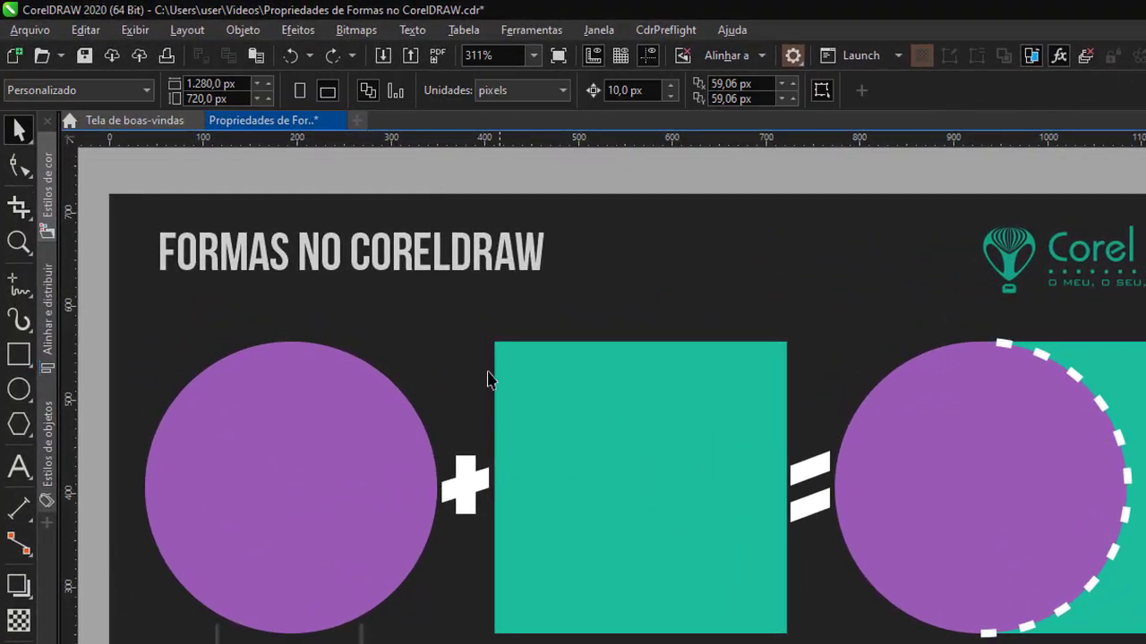
click(275, 484)
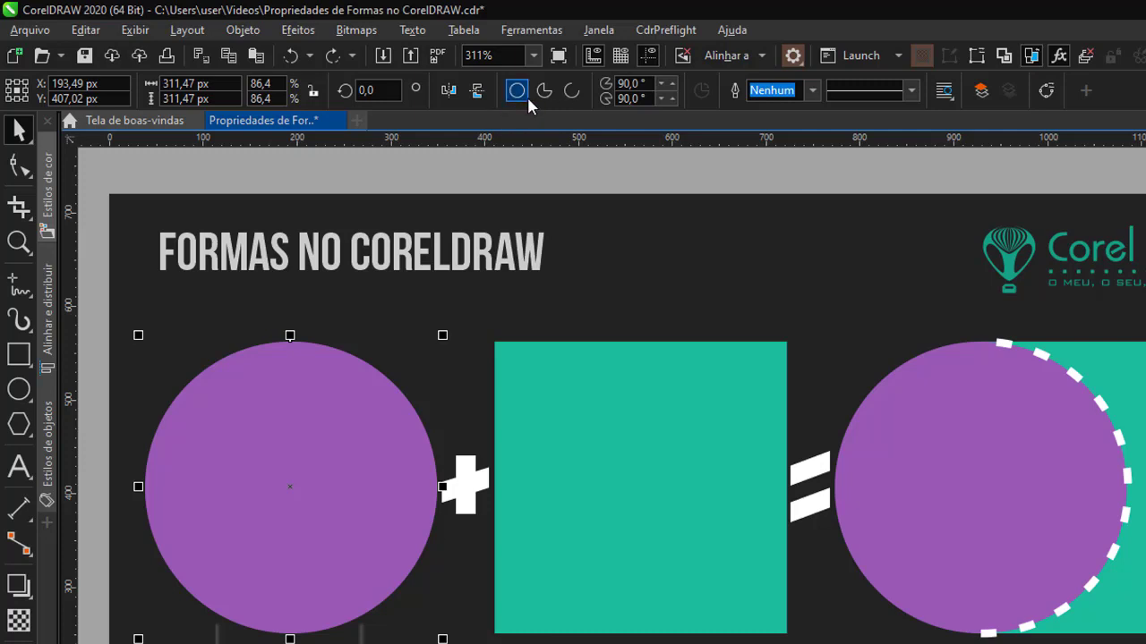
click(648, 488)
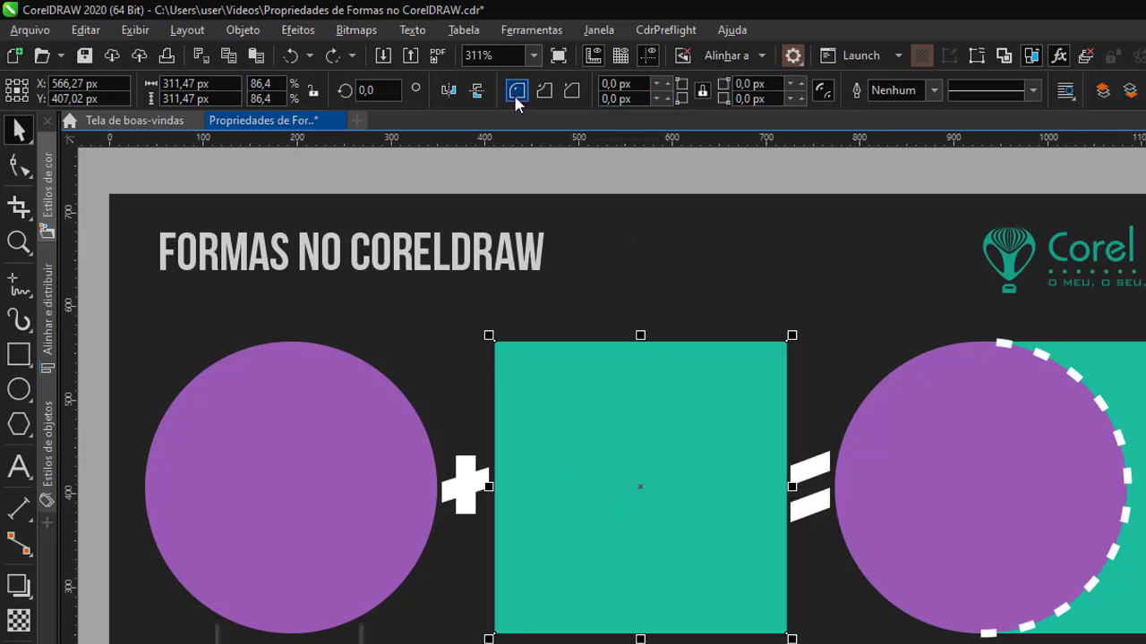
click(537, 95)
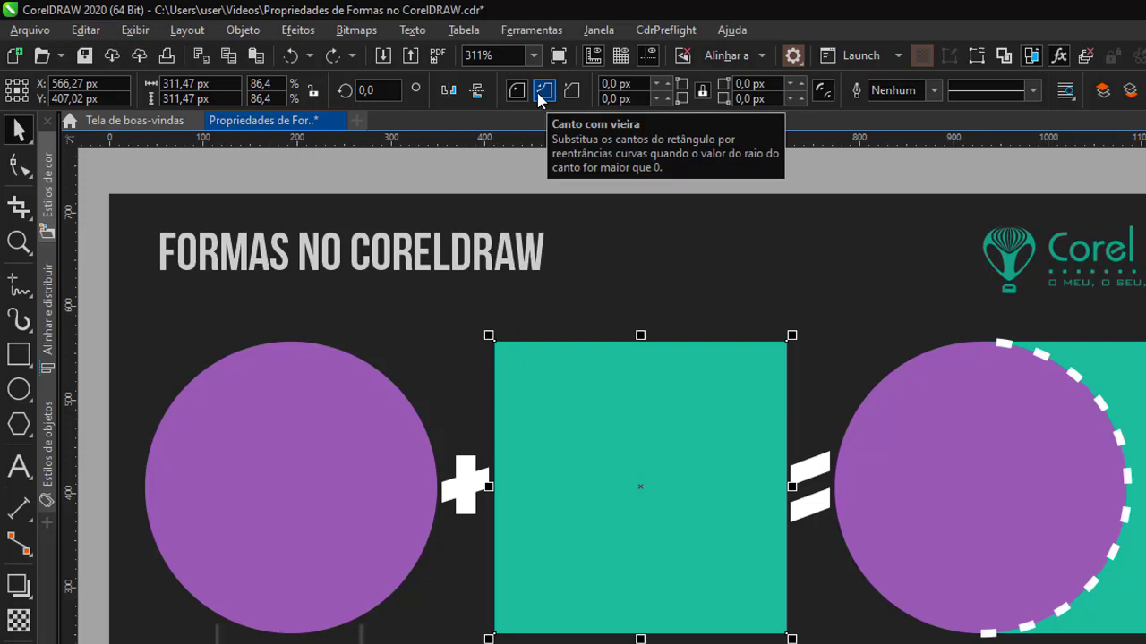
click(573, 92)
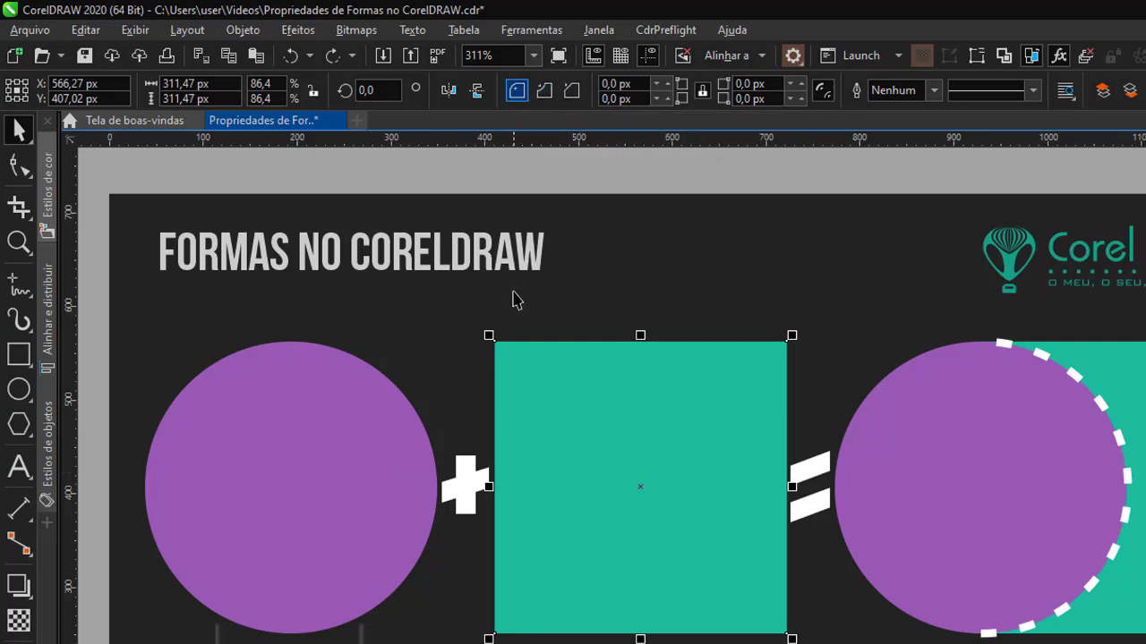
- Inspect the circles and background image, then switch to the Corel na Veia article
click(298, 481)
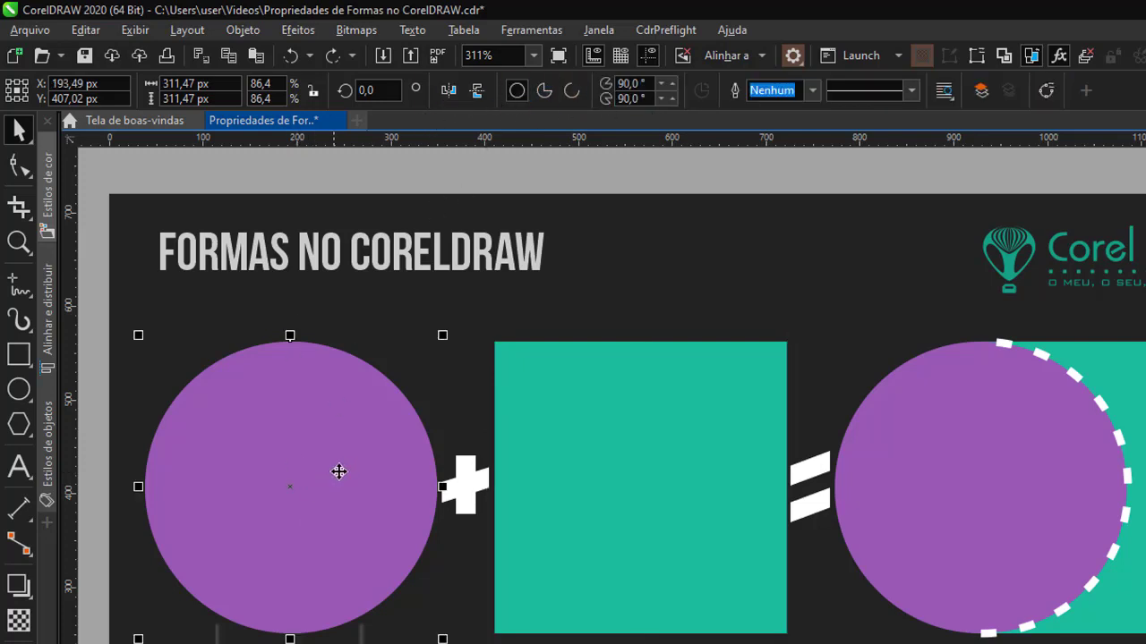
click(972, 449)
click(971, 449)
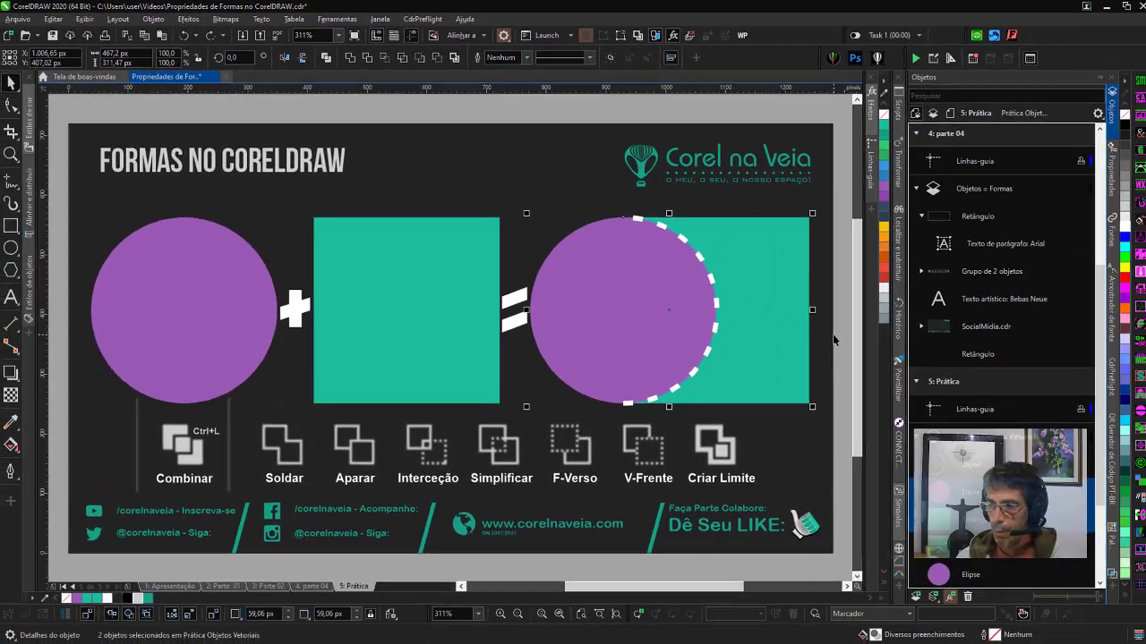
click(831, 337)
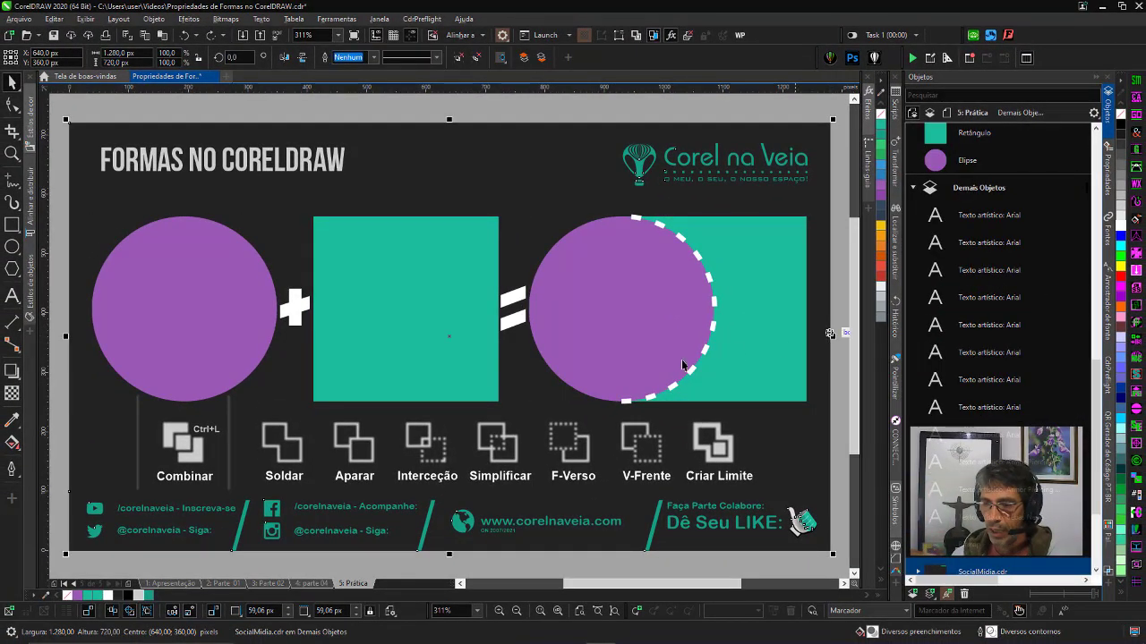
click(598, 337)
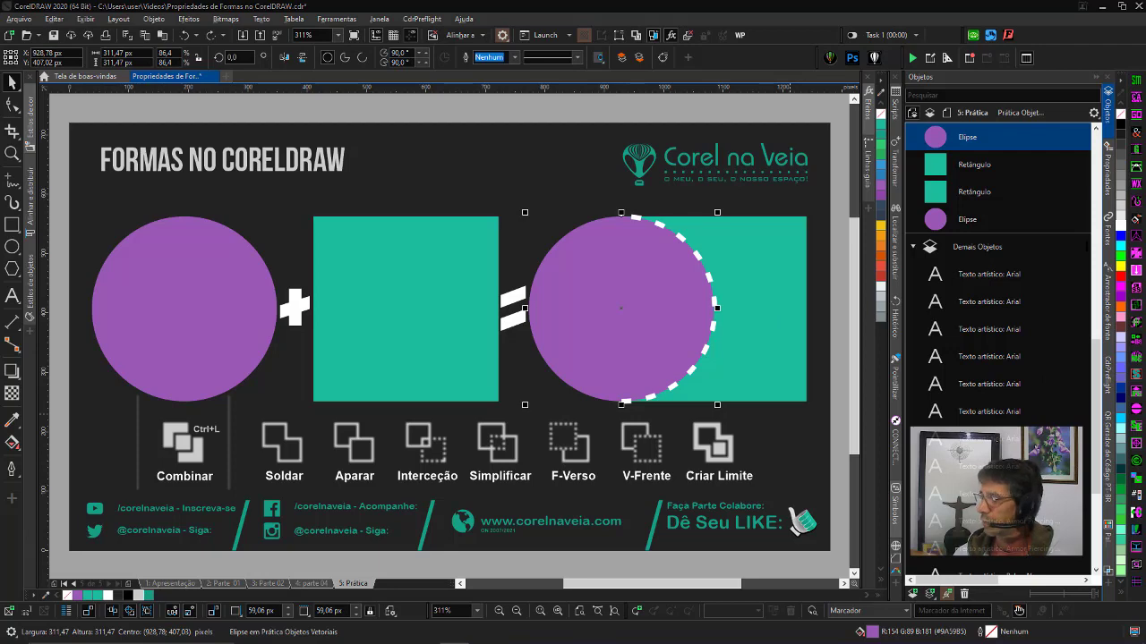
key(alt+Tab)
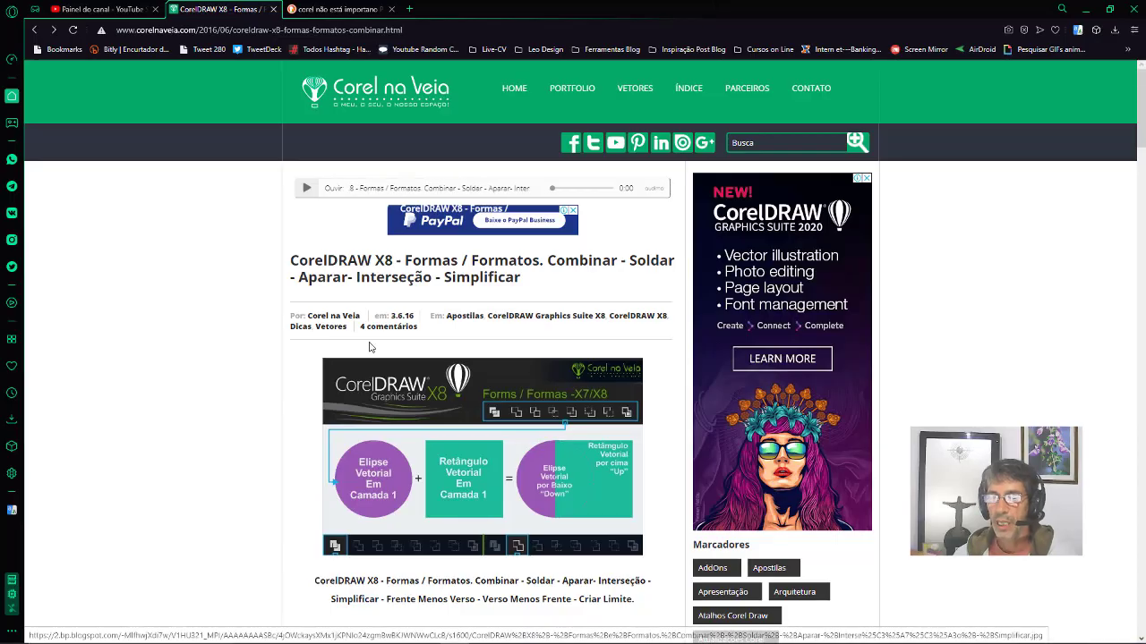
double_click(384, 260)
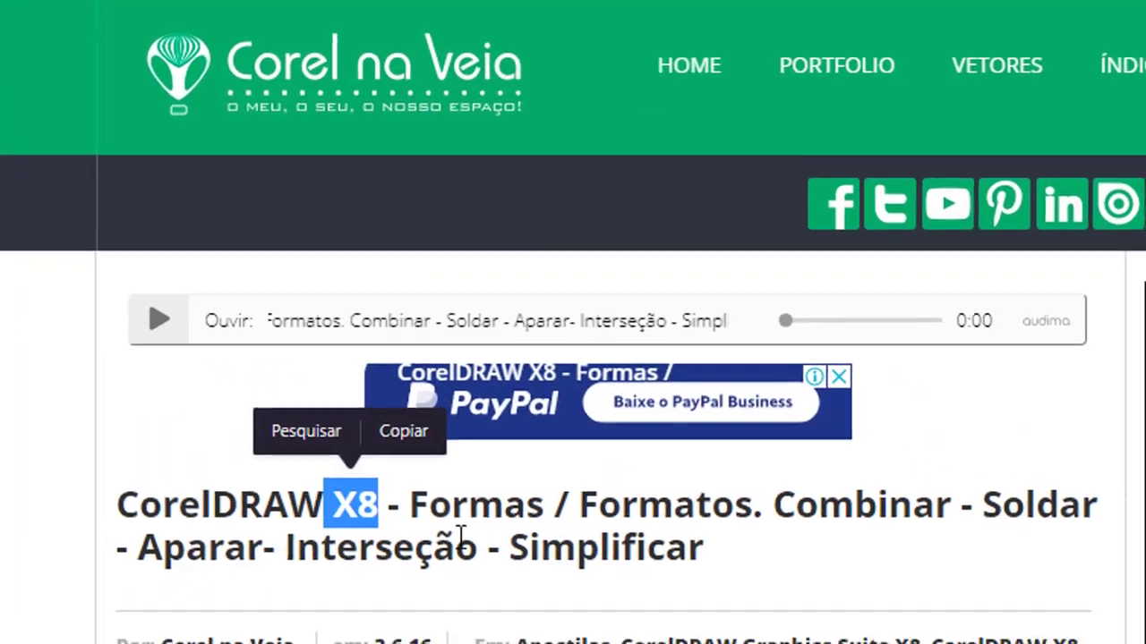
scroll(978, 88, down, 1)
scroll(978, 88, down, 1)
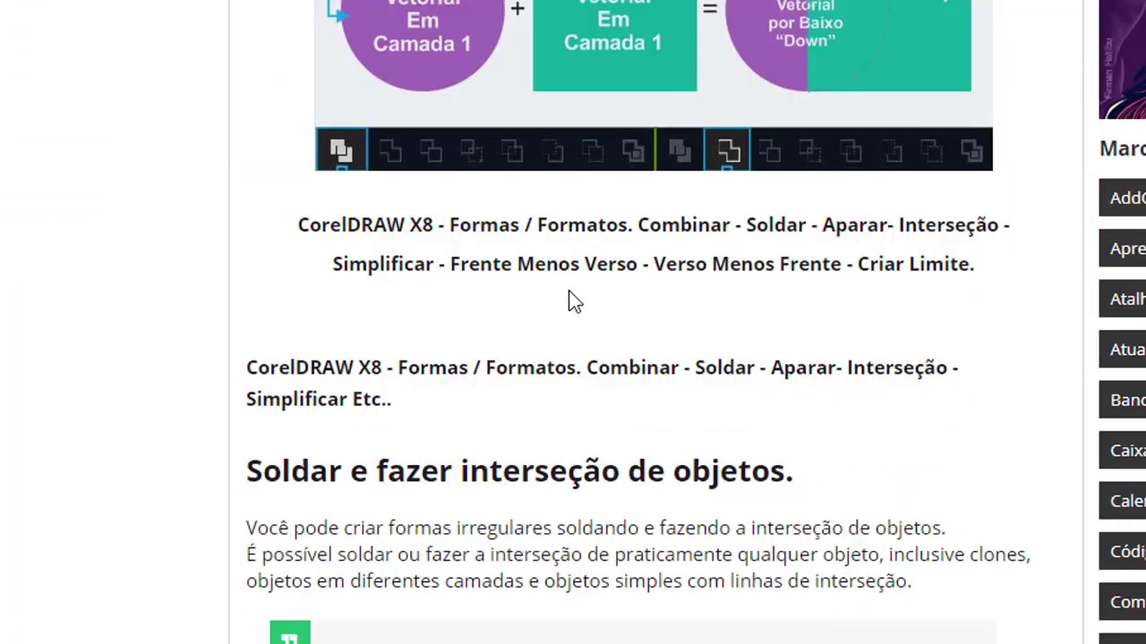
scroll(587, 262, down, 3)
scroll(601, 253, down, 1)
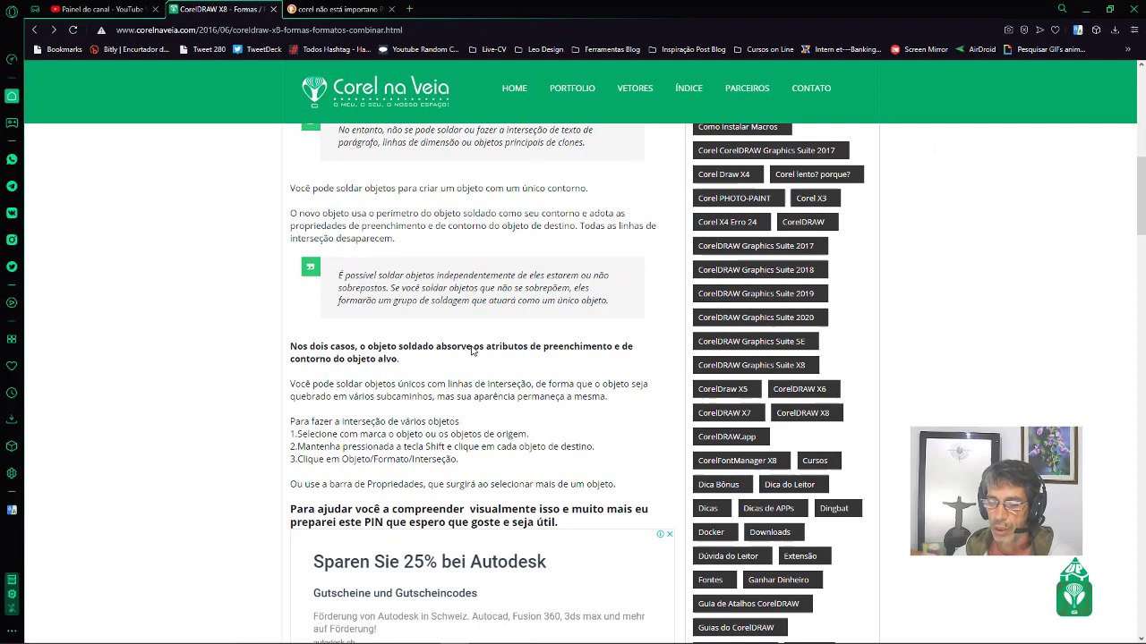
scroll(481, 407, up, 3)
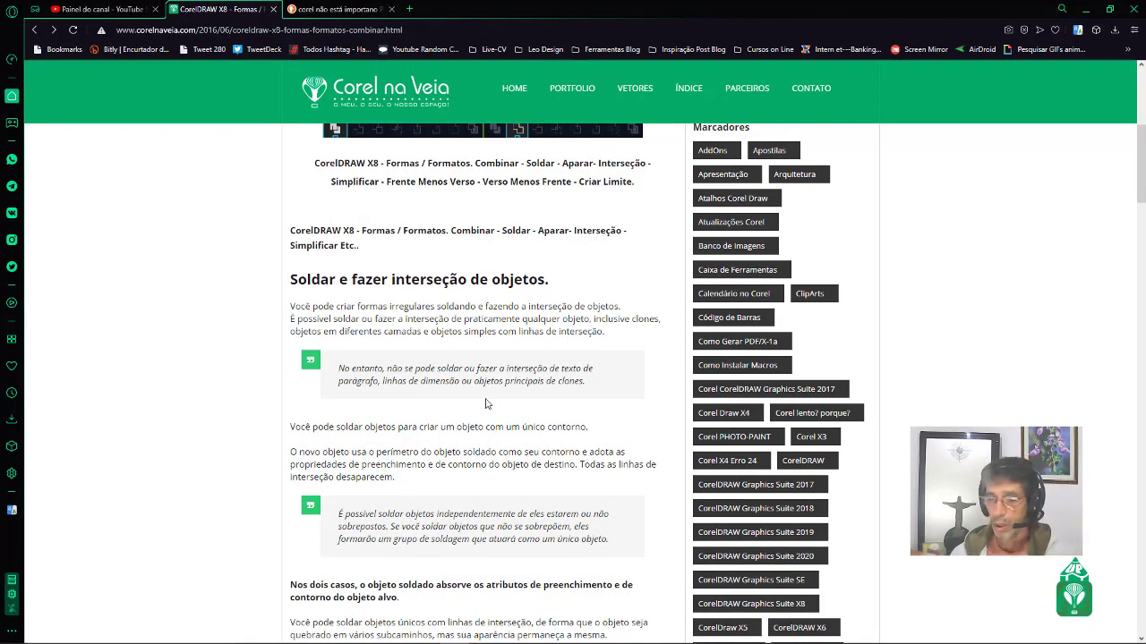
scroll(507, 385, down, 2)
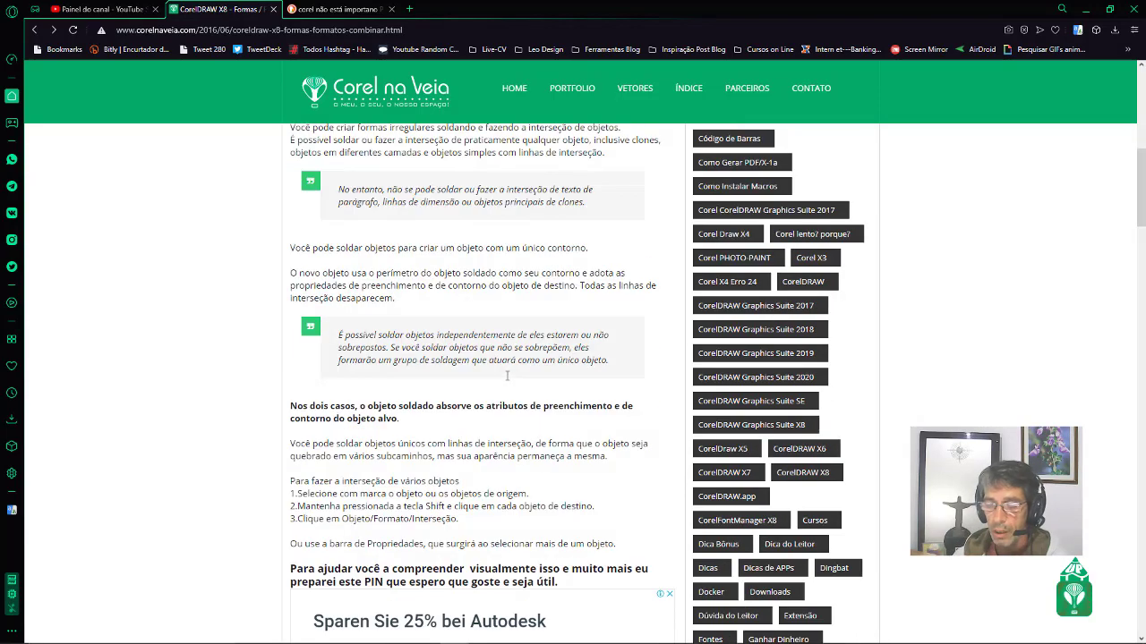
scroll(492, 378, up, 1)
scroll(492, 378, up, 4)
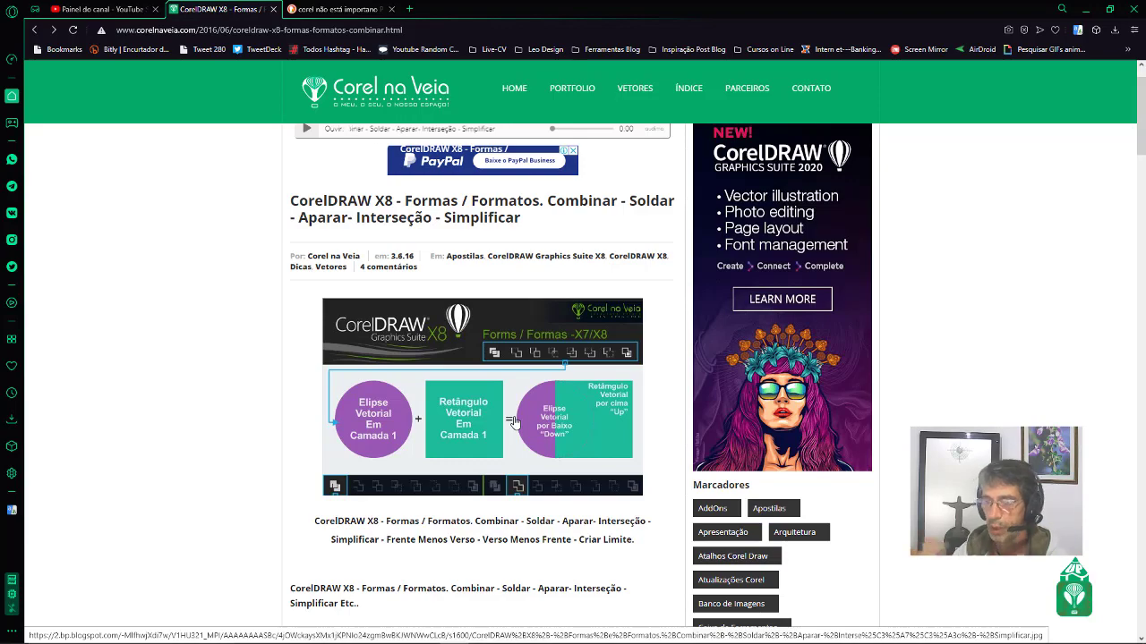
scroll(515, 423, down, 3)
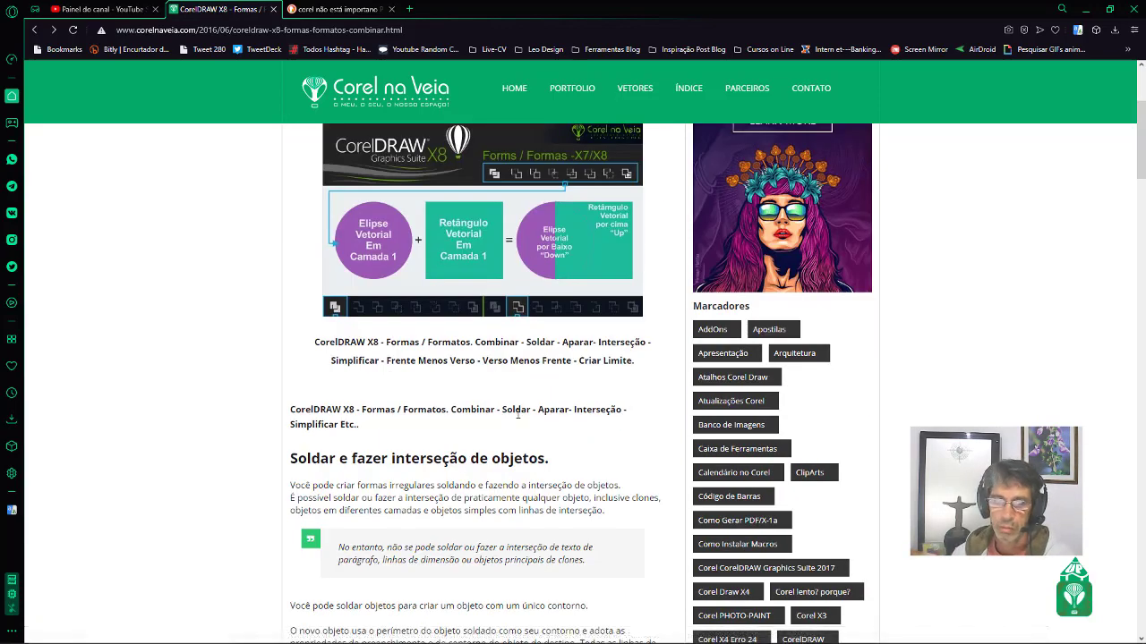
scroll(518, 416, down, 1)
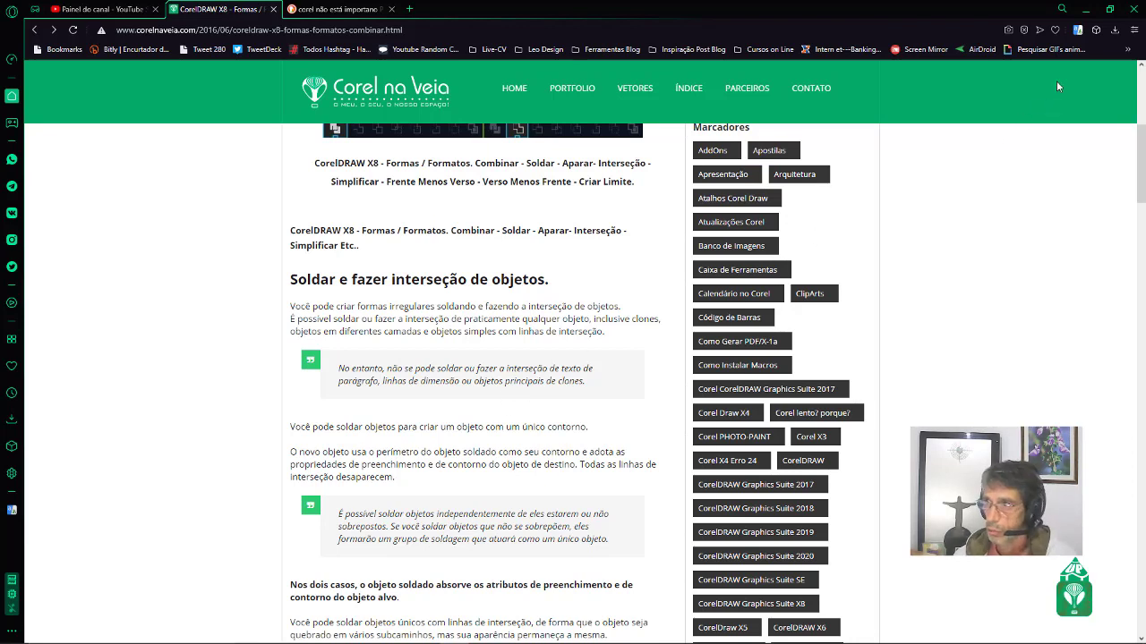
- Back on the slide, trial-combine the right circle and square, undo, and reselect both
click(1085, 9)
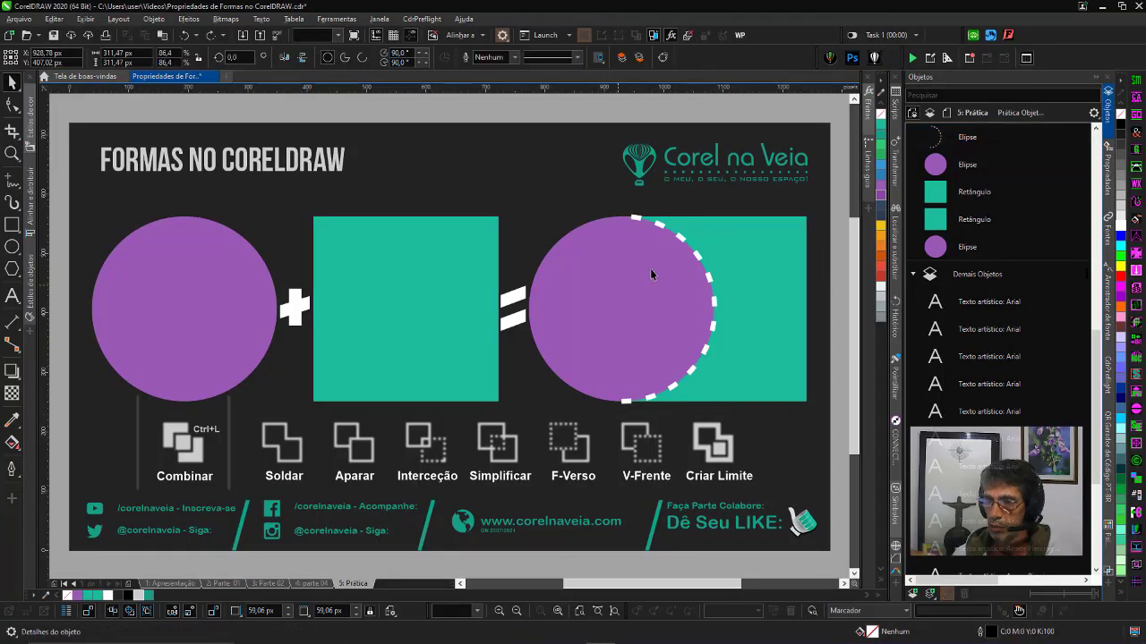
click(601, 296)
shift+click(744, 307)
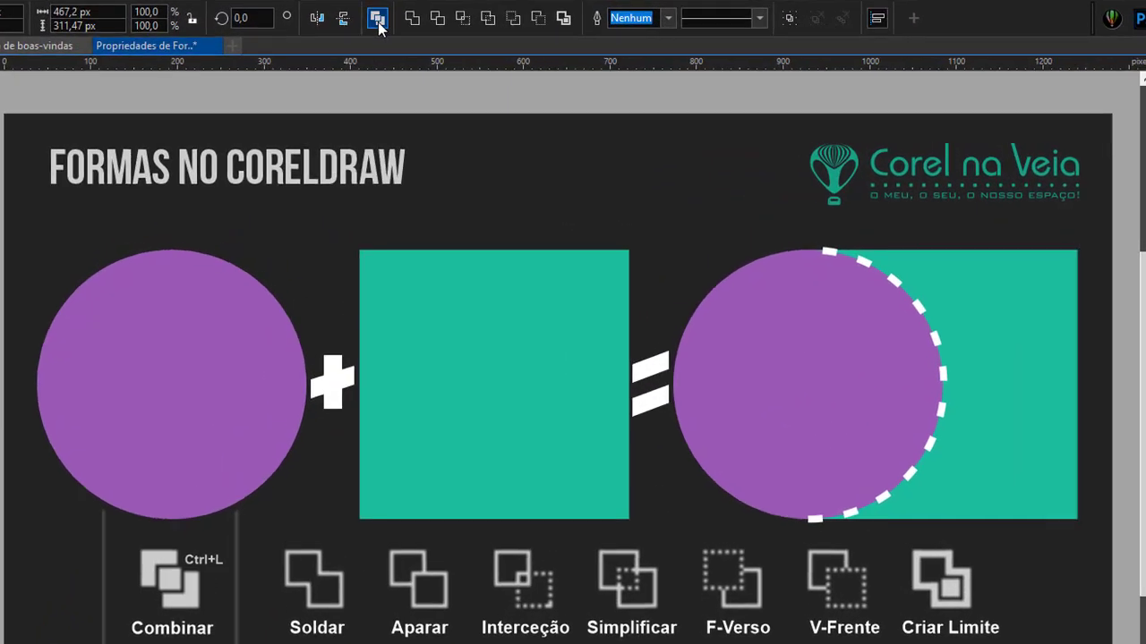
click(326, 58)
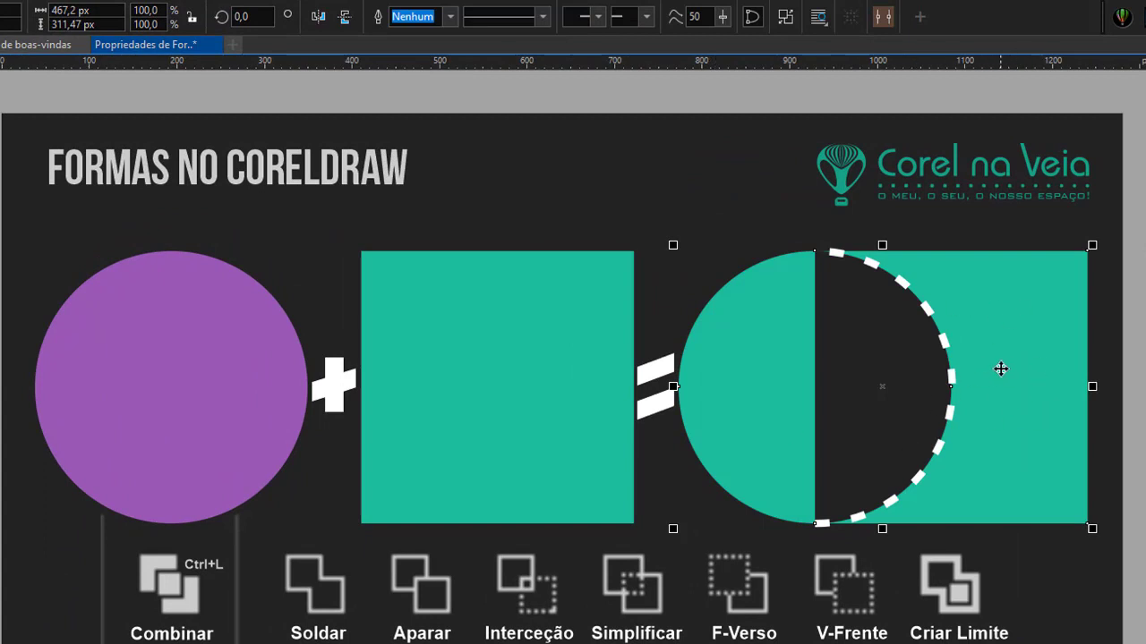
key(ctrl+z)
click(1141, 271)
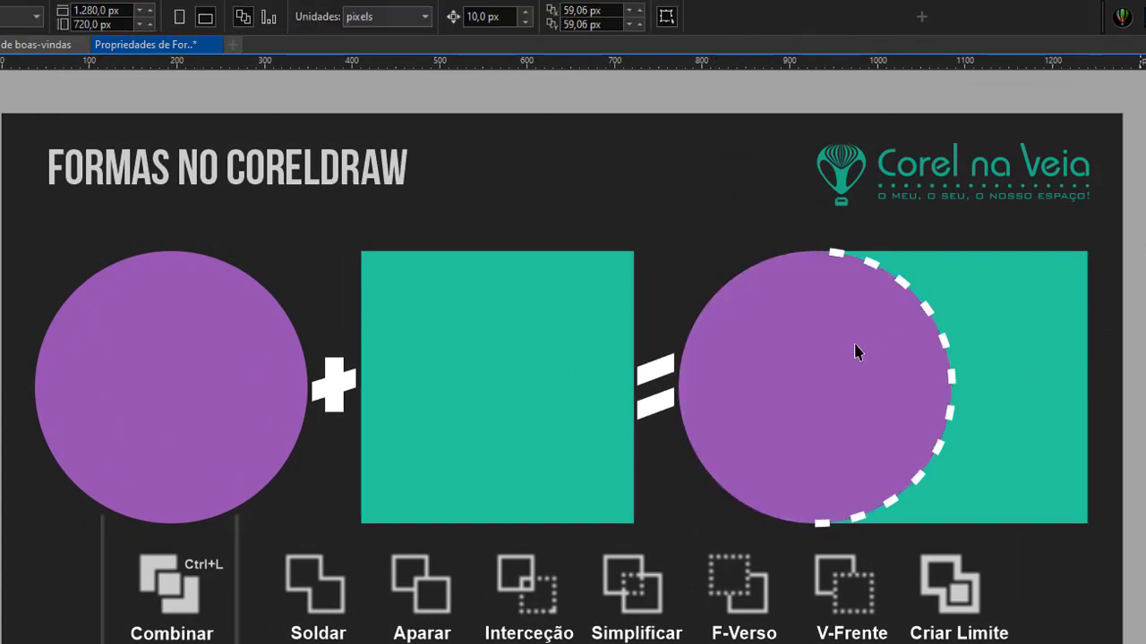
click(809, 391)
shift+click(1032, 345)
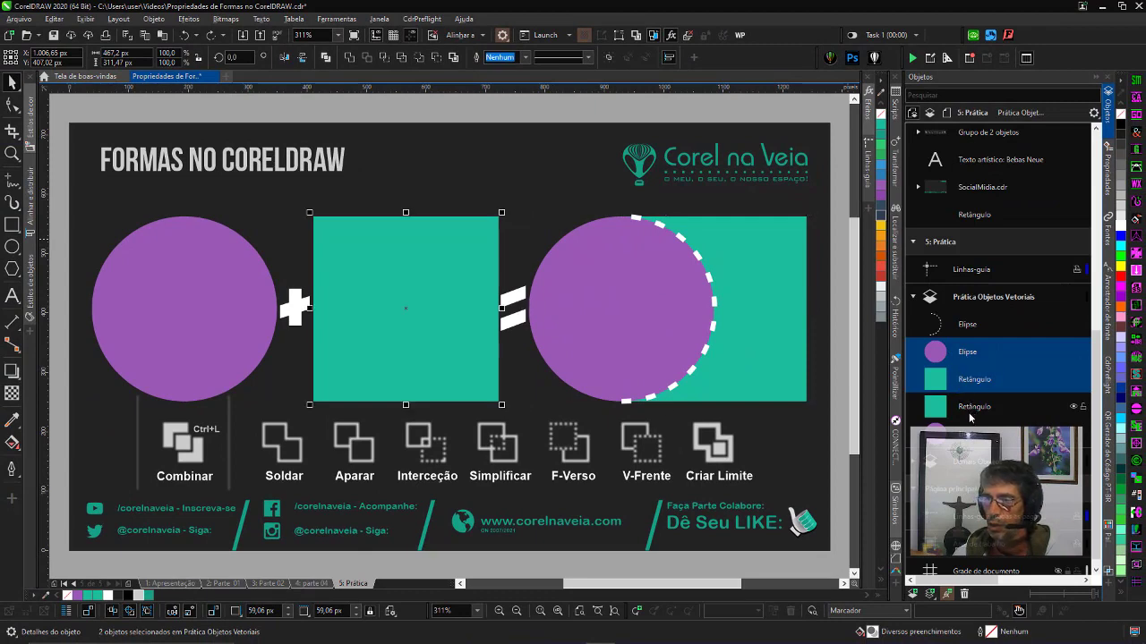
- Hide the dashed white outline circle and select the right-hand purple circle
click(972, 410)
click(972, 434)
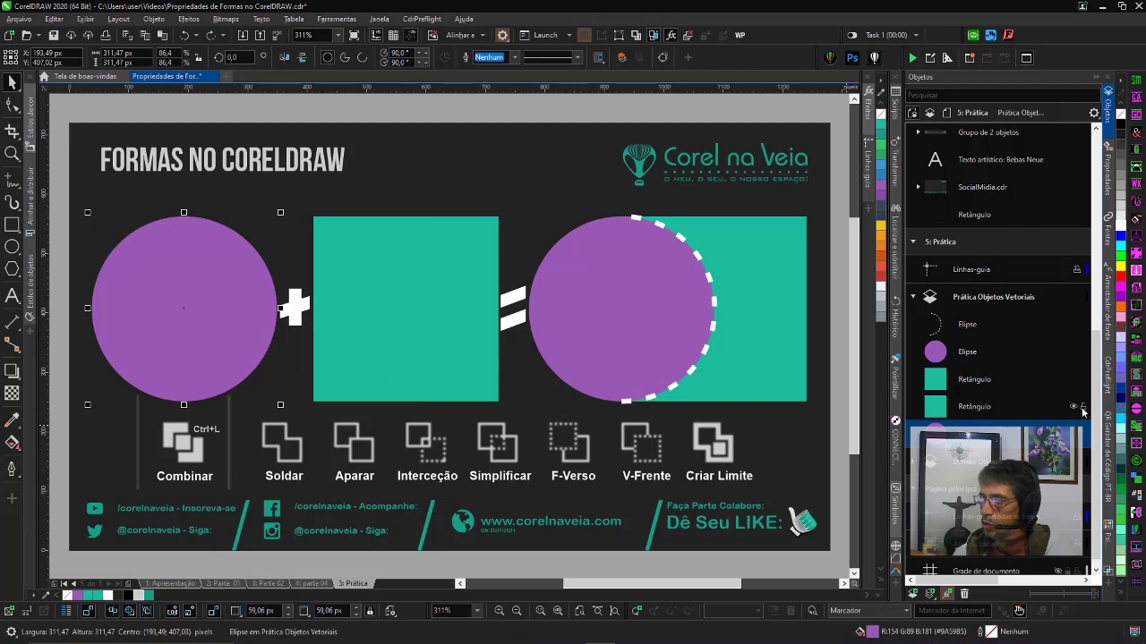
click(628, 316)
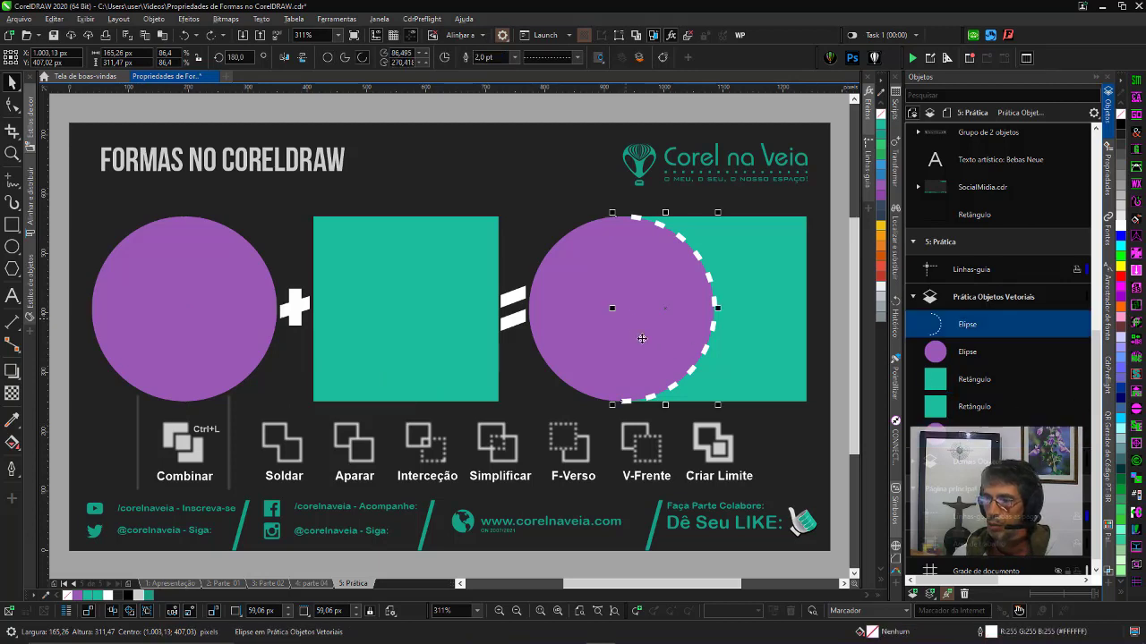
click(1075, 325)
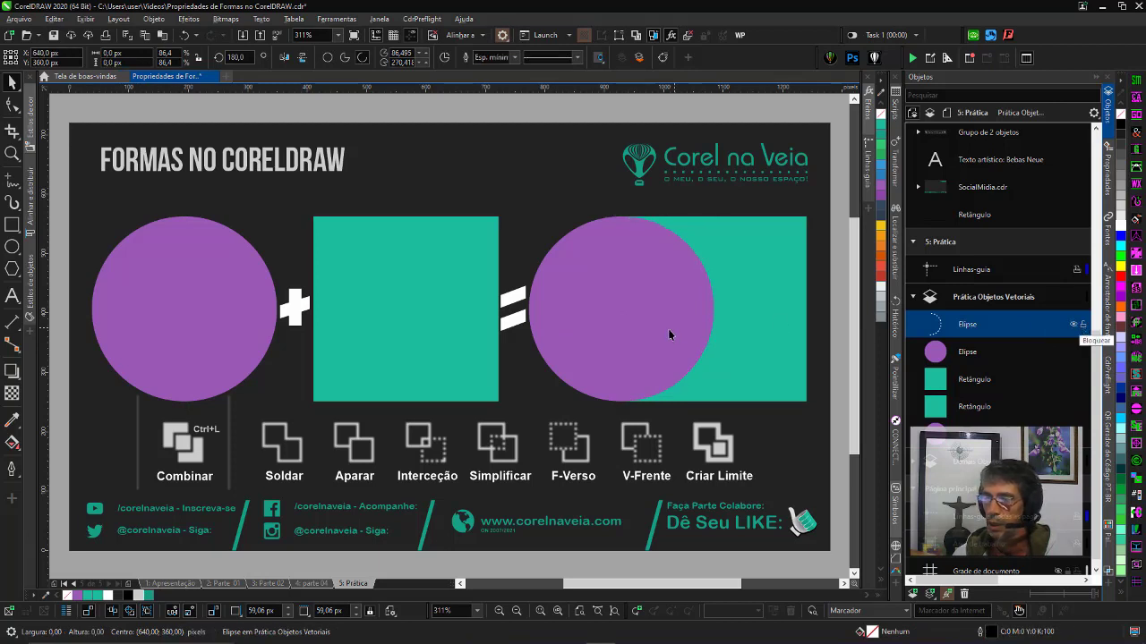
click(619, 321)
shift+click(774, 308)
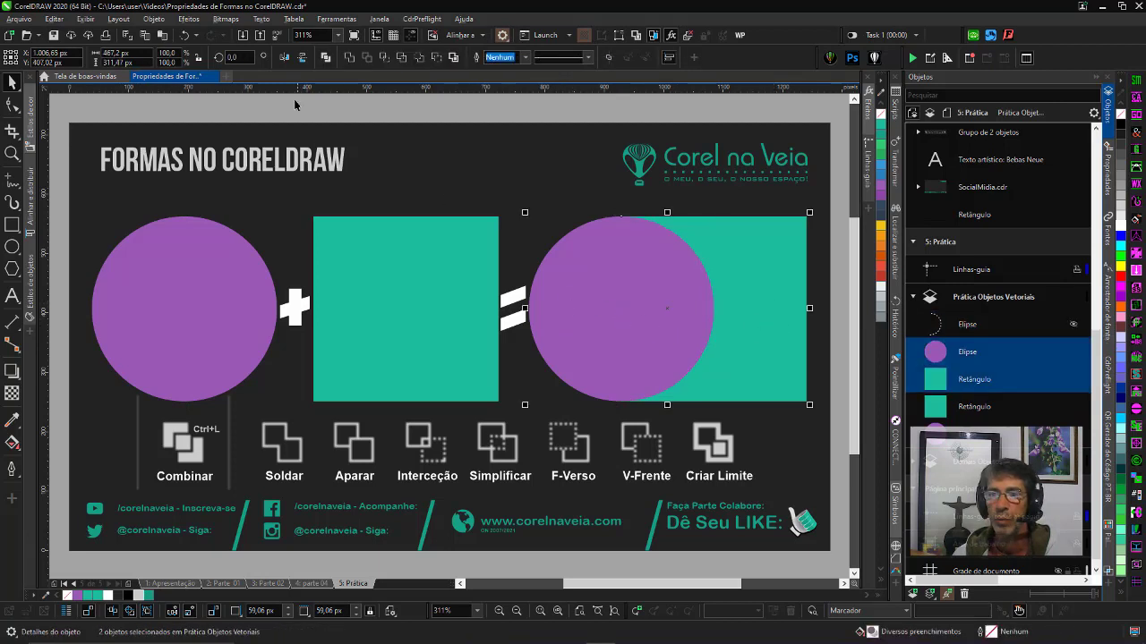
click(325, 58)
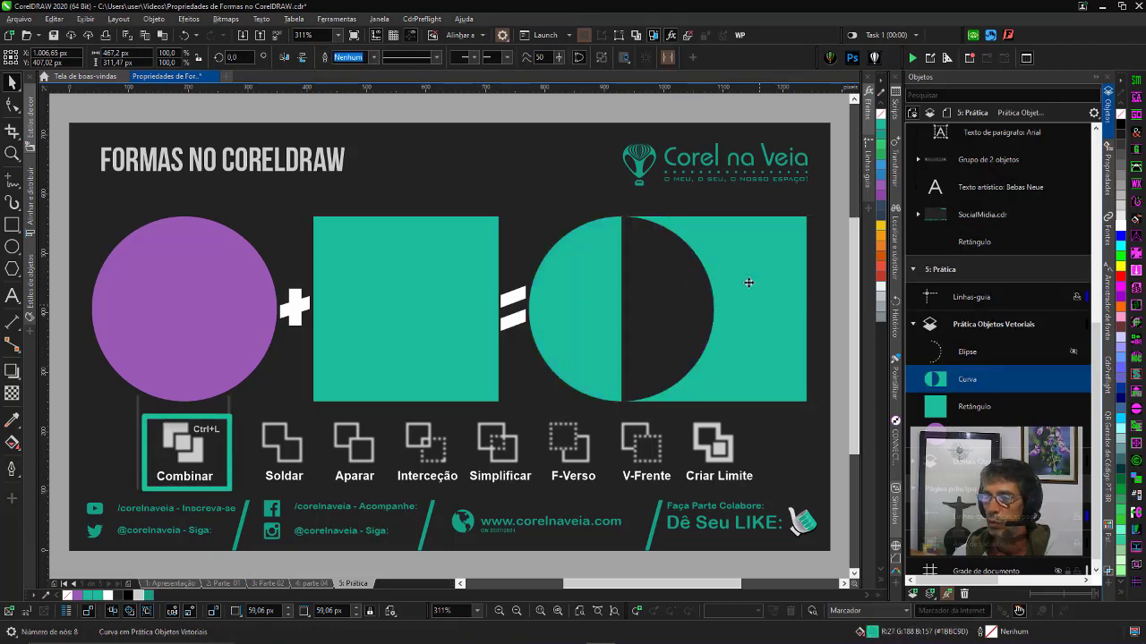
key(ctrl+z)
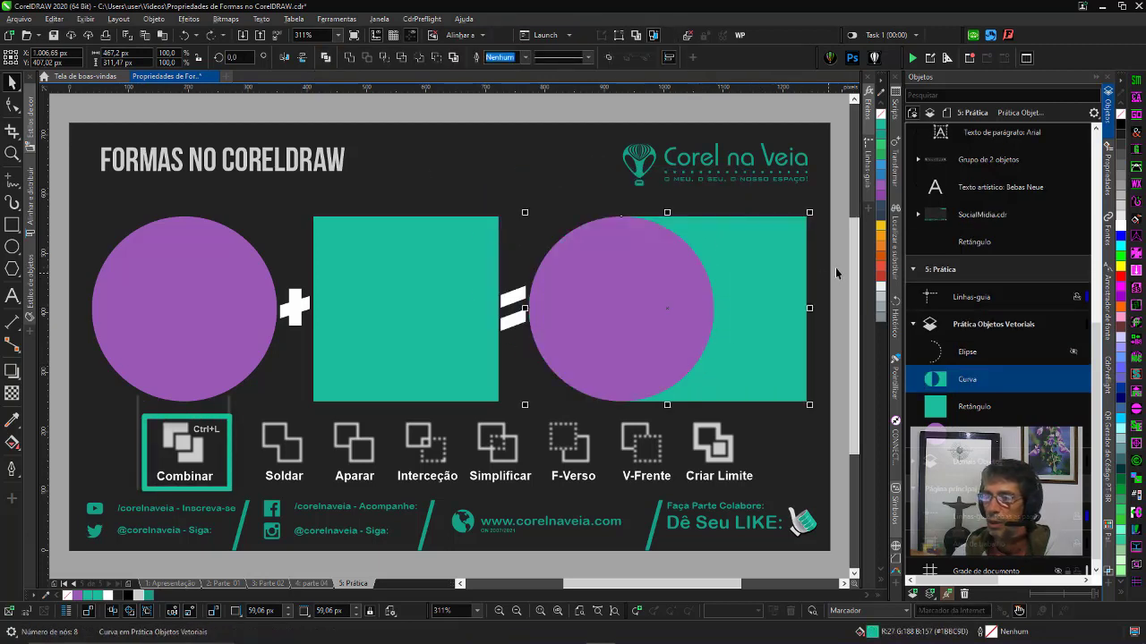
click(635, 297)
shift+click(770, 286)
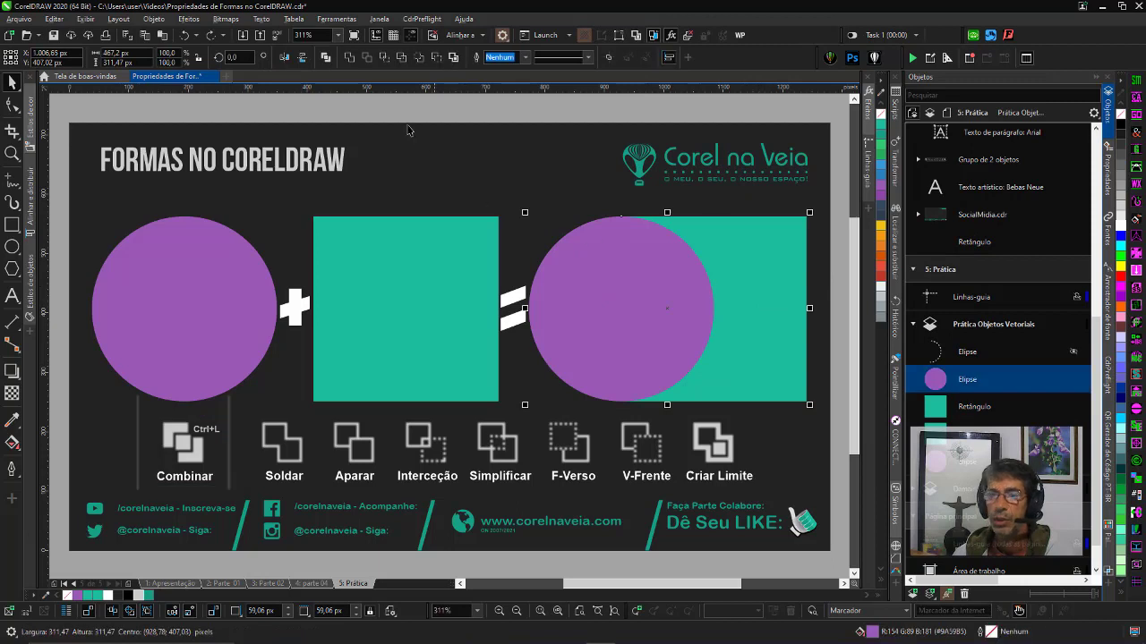
click(348, 58)
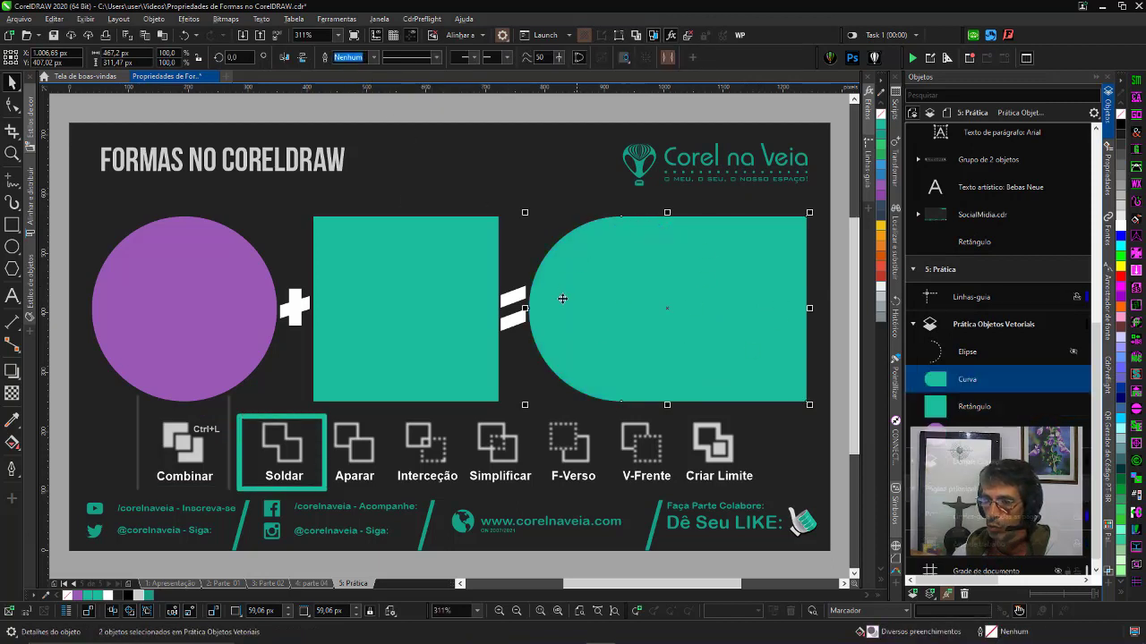
double_click(633, 330)
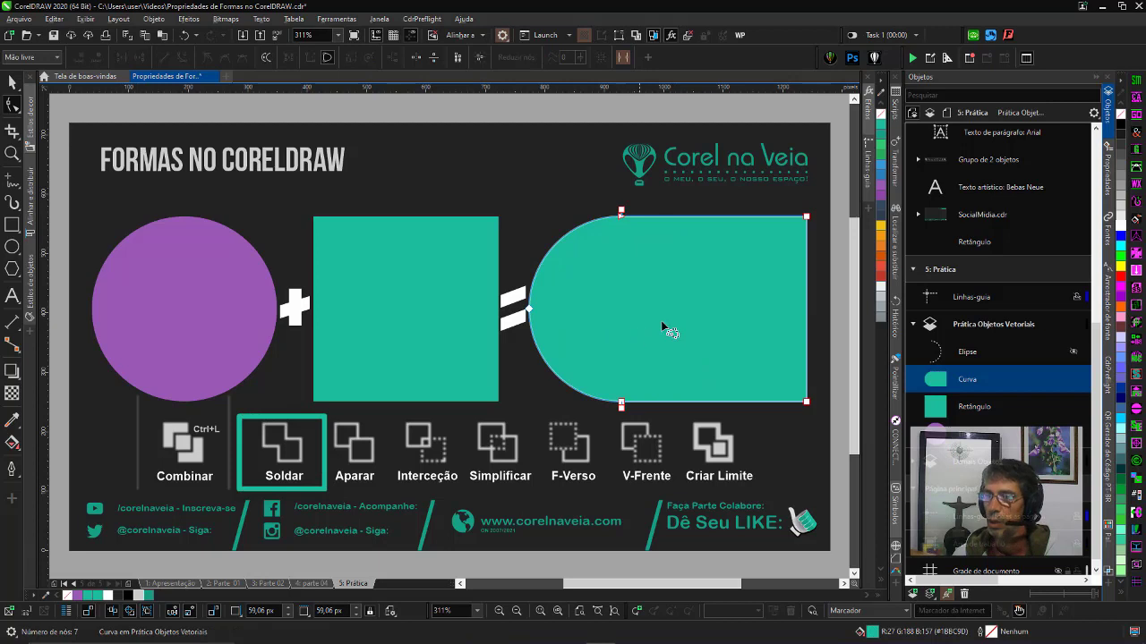
click(620, 209)
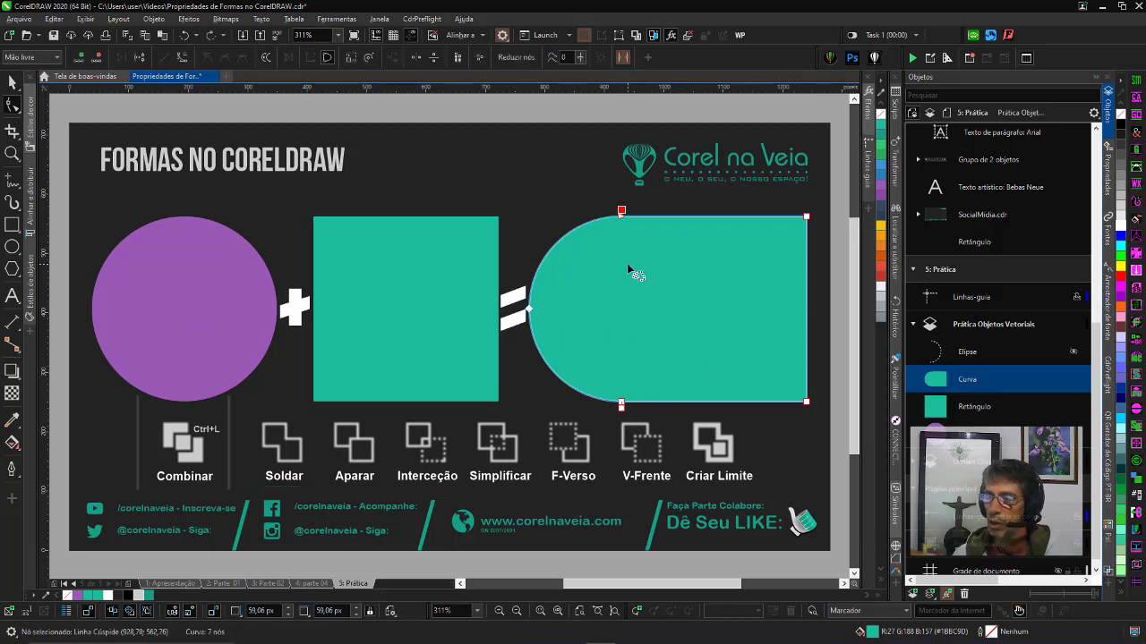
key(ctrl+z)
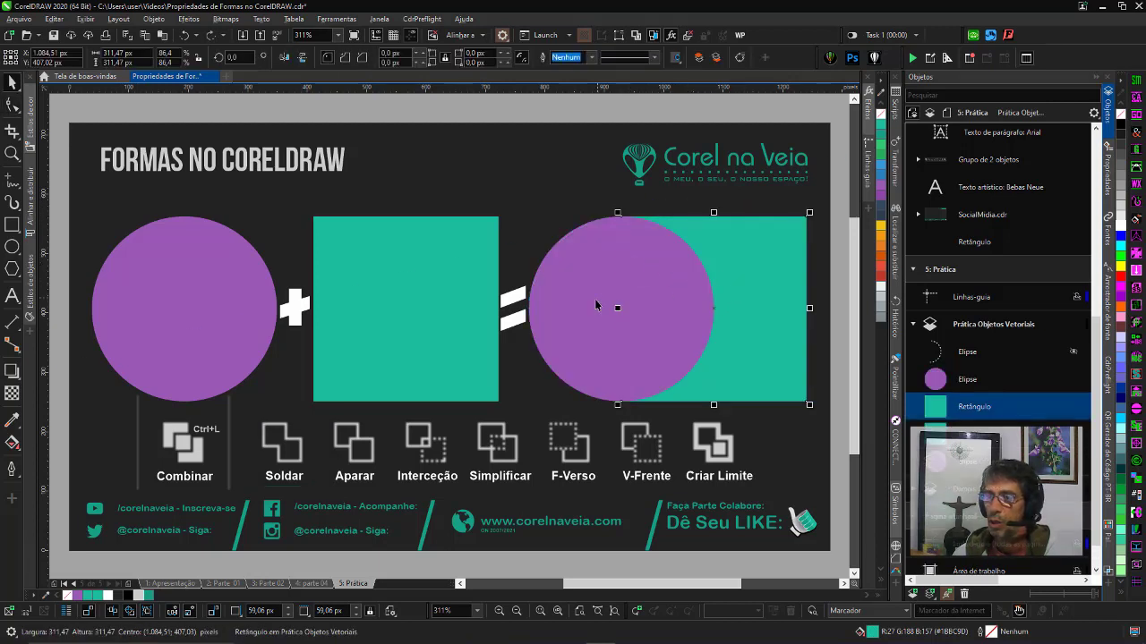
click(595, 304)
shift+click(749, 289)
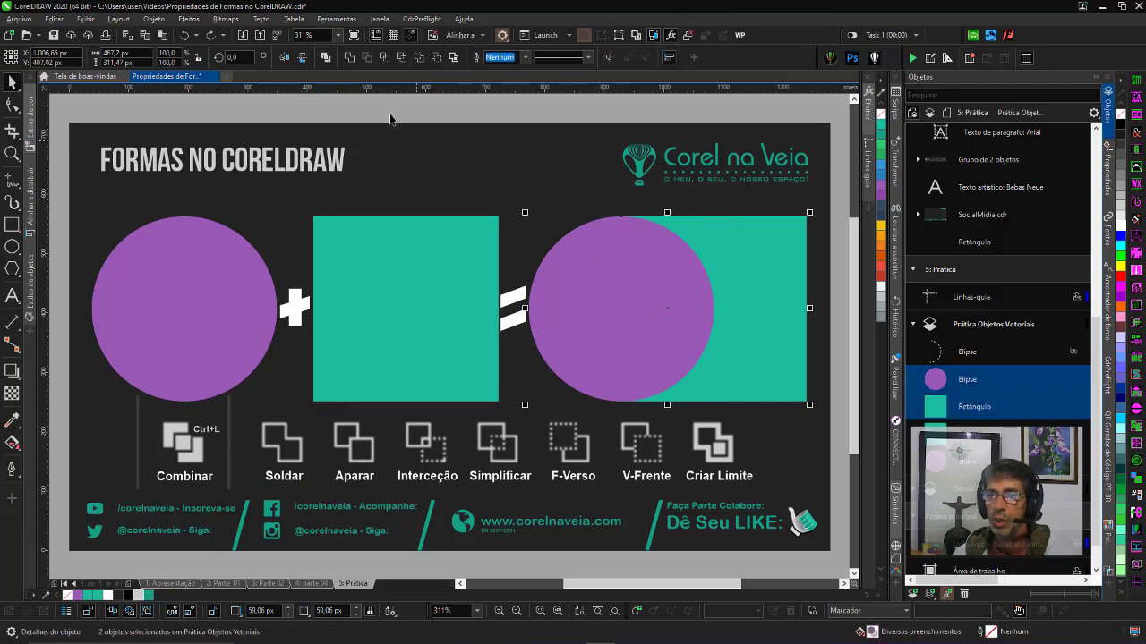
- Trial-trim the teal square with the circle, pull the circle aside, then undo
click(368, 60)
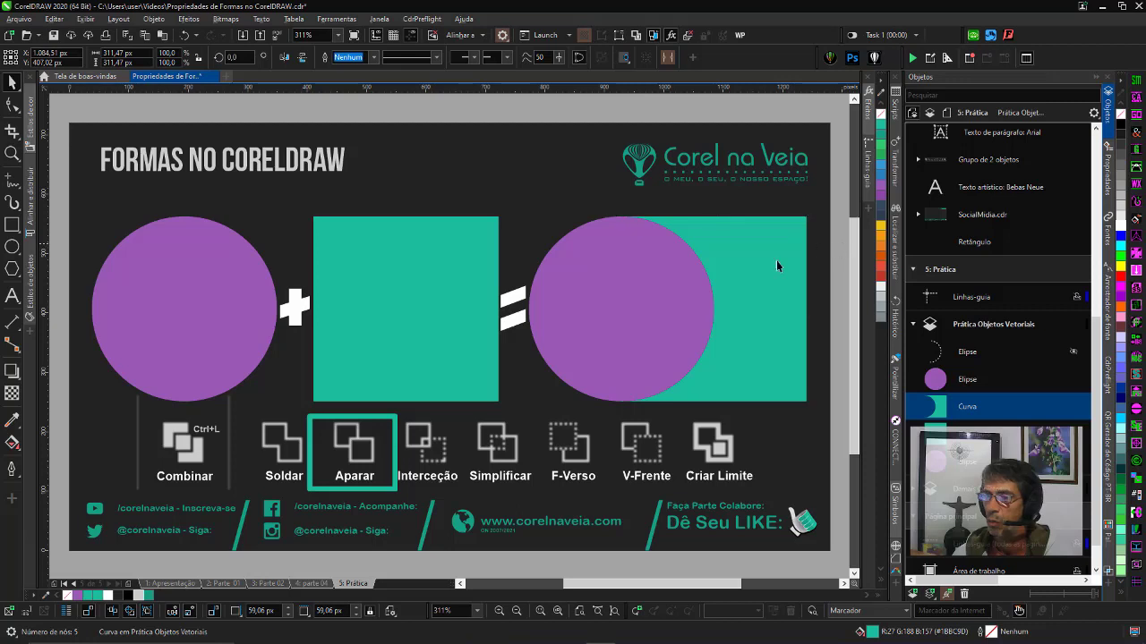
drag(669, 303, 605, 317)
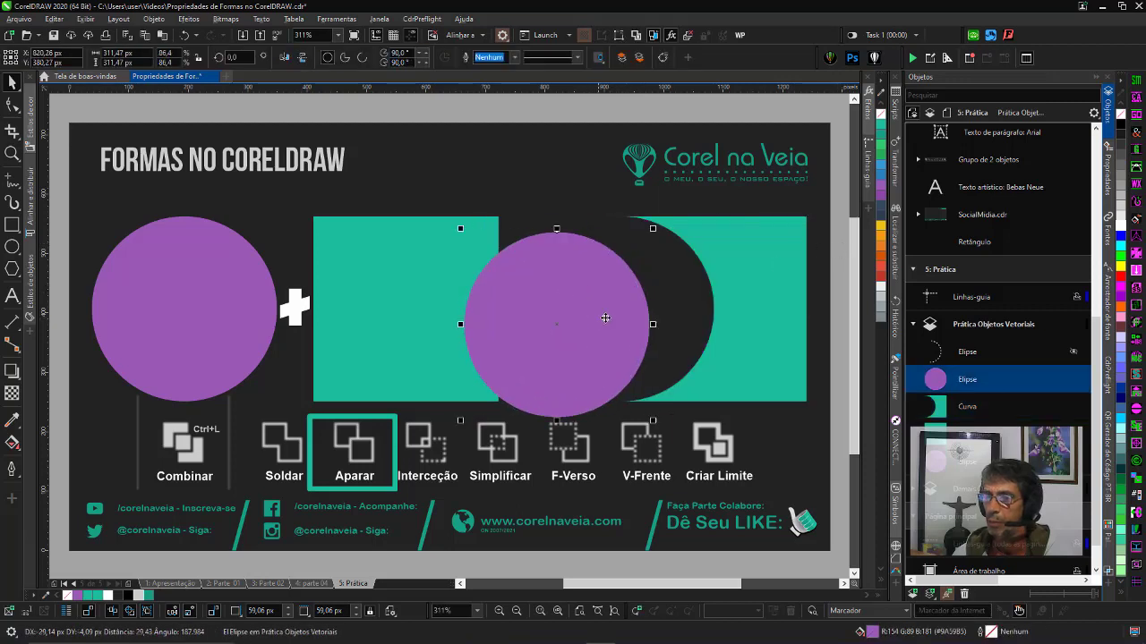
key(ctrl+z)
key(ctrl+z)
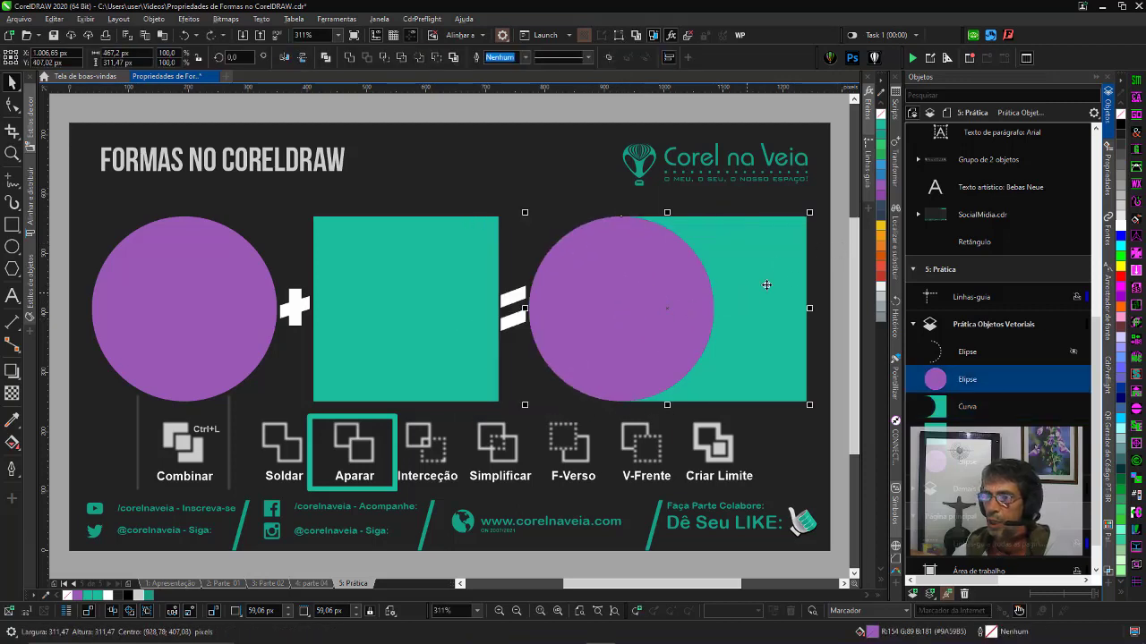
click(832, 324)
- Trial-trim the circle with the square, move the half-circle, undo, and reselect both shapes
click(786, 338)
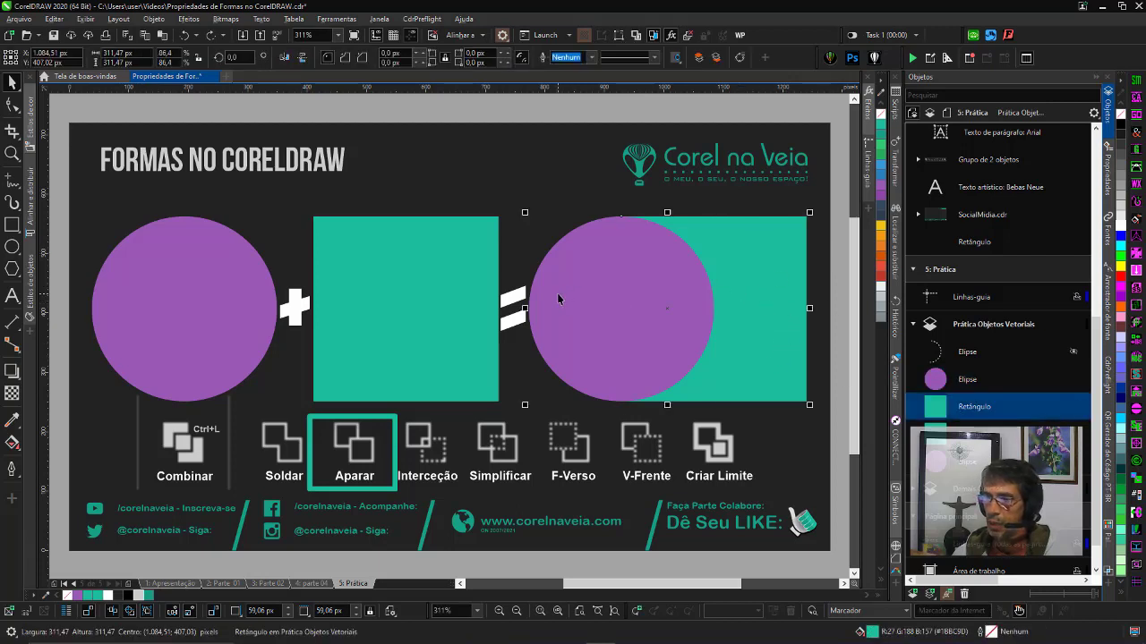
shift+click(618, 308)
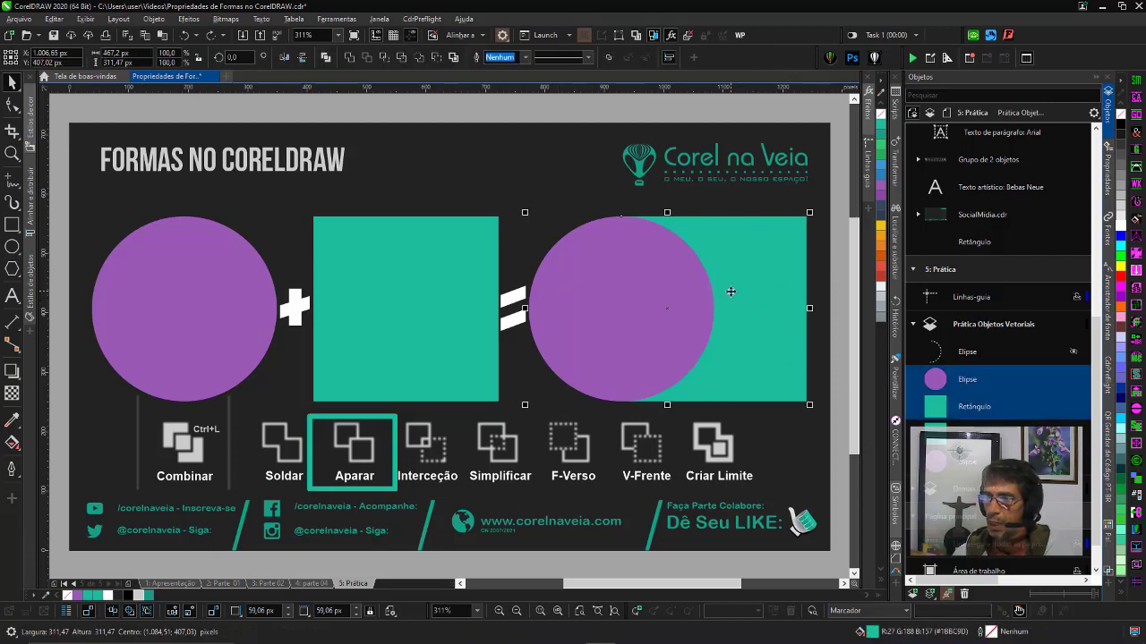
click(381, 59)
click(616, 319)
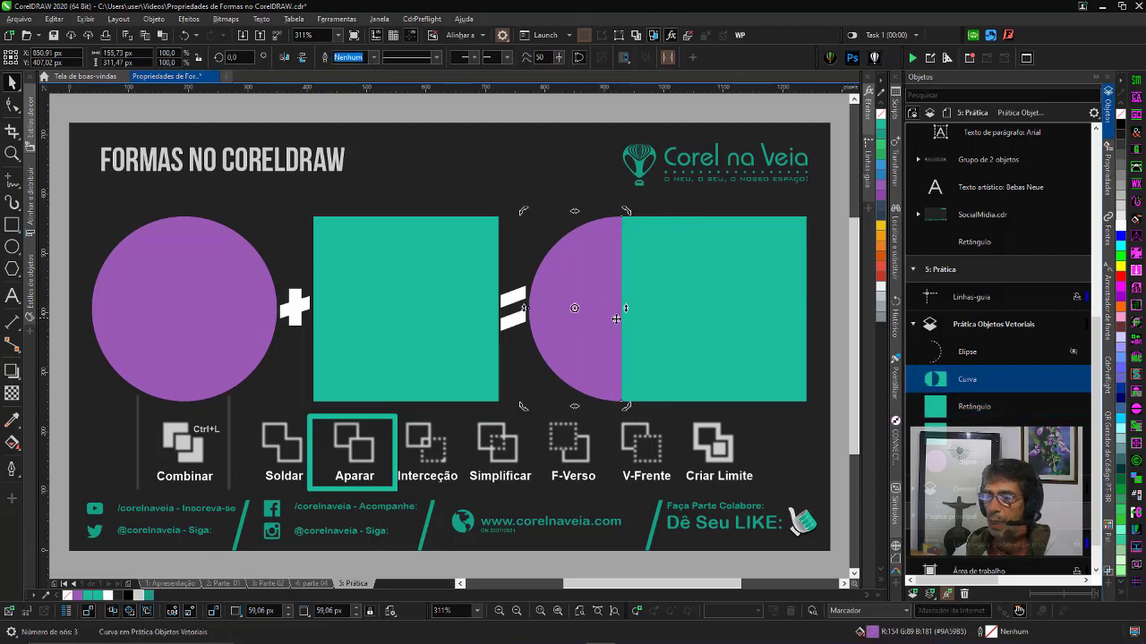
drag(604, 299, 518, 334)
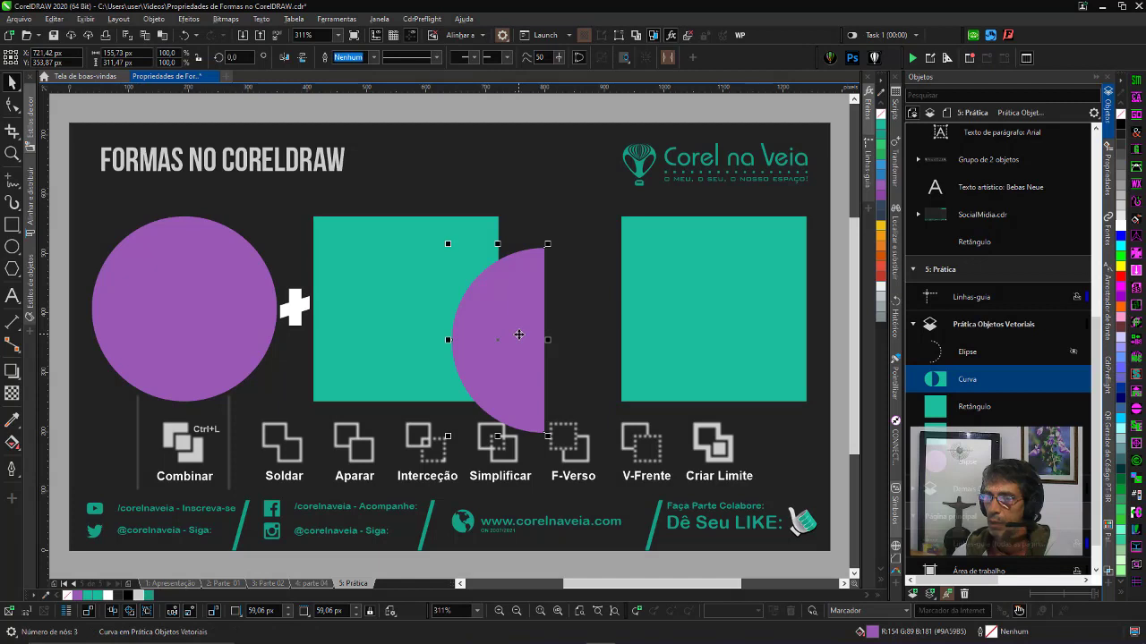
key(ctrl+z)
key(ctrl+z)
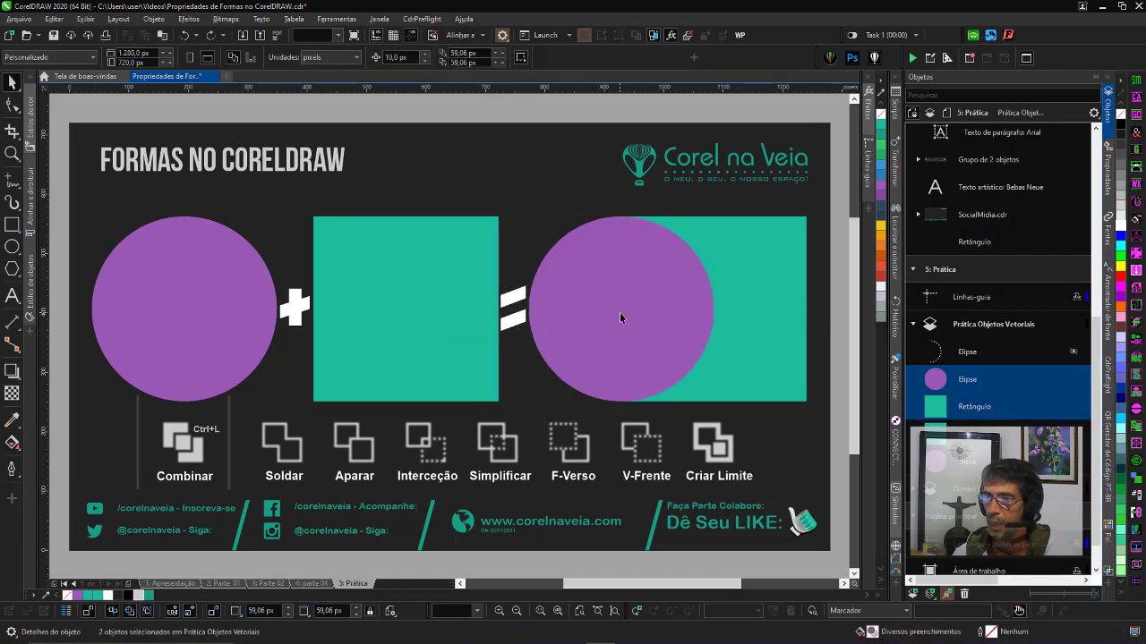
drag(619, 318, 621, 312)
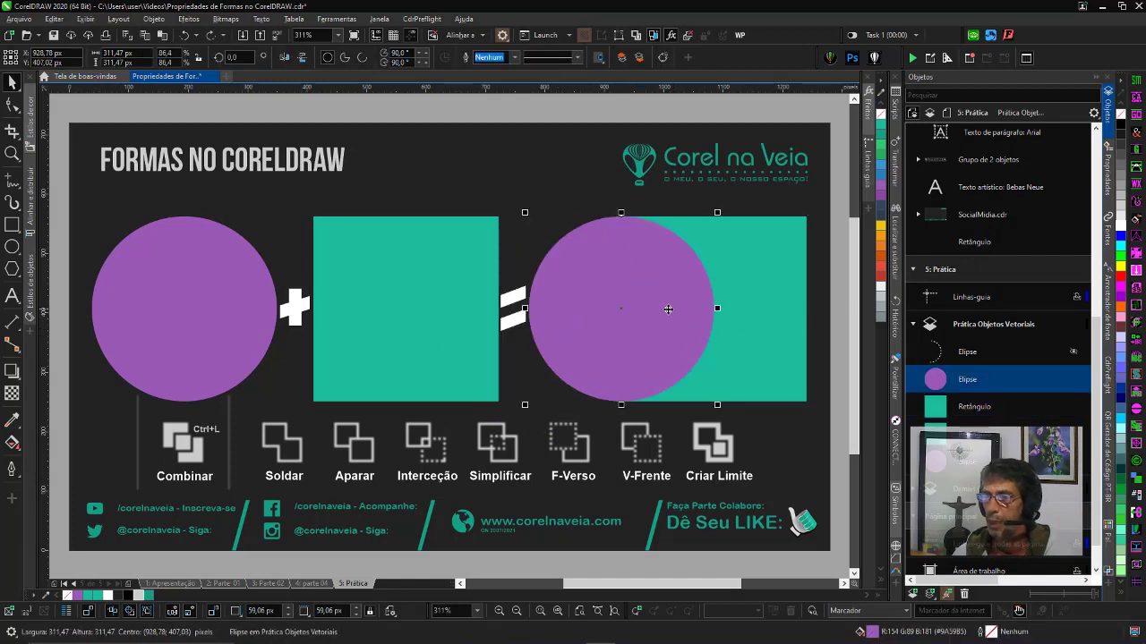
shift+click(752, 300)
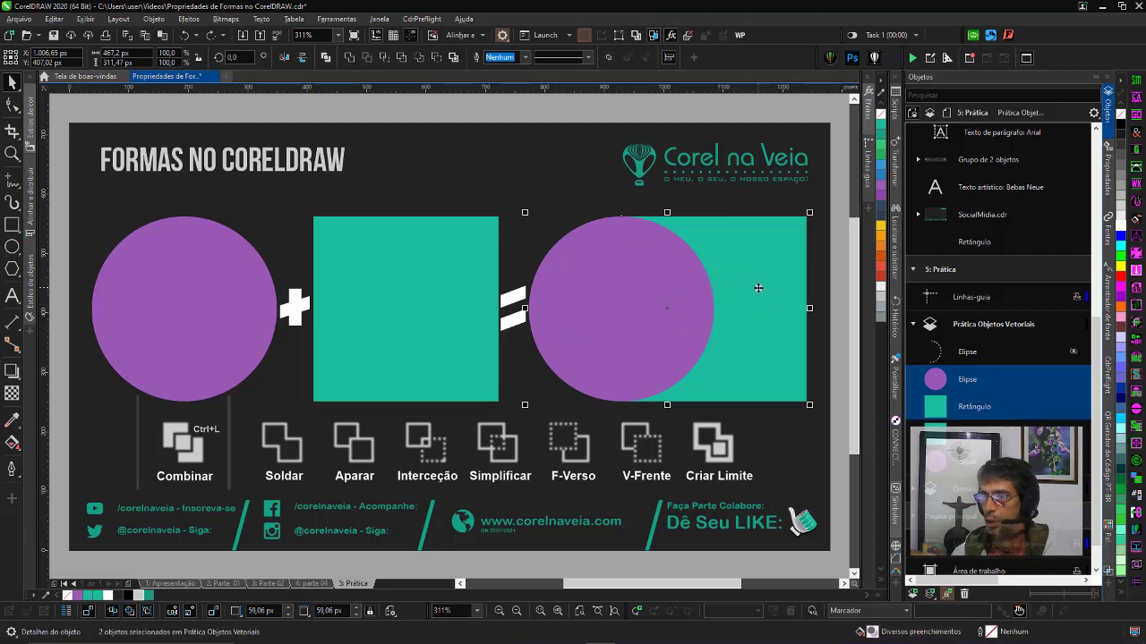
- Marquee-select circle and square, intersect them, move the piece up, then undo
click(631, 296)
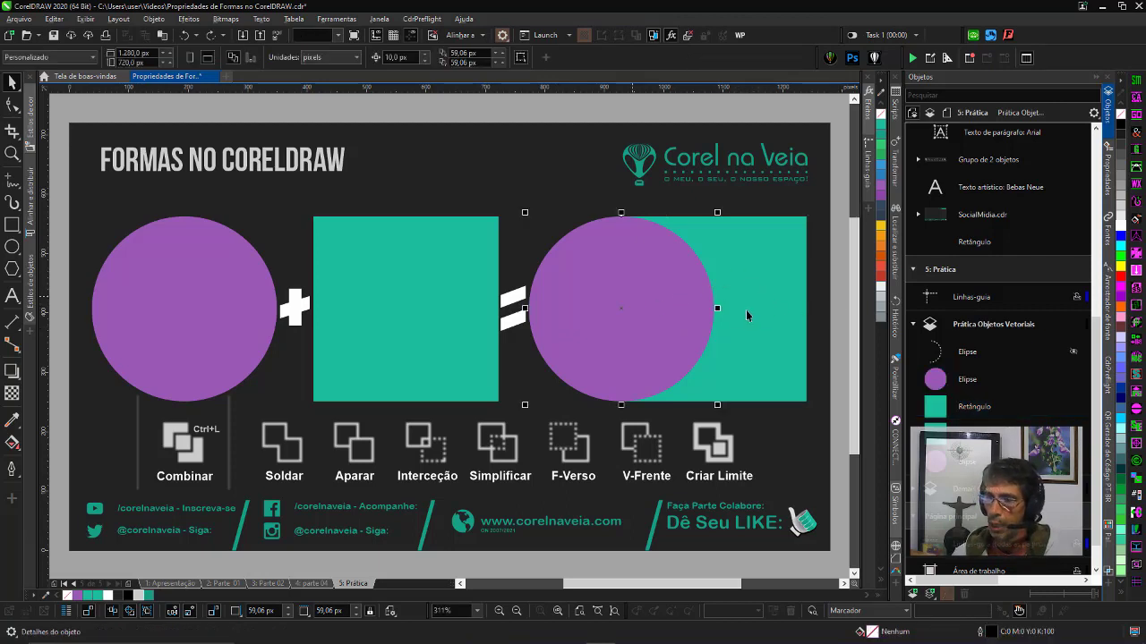
shift+click(773, 293)
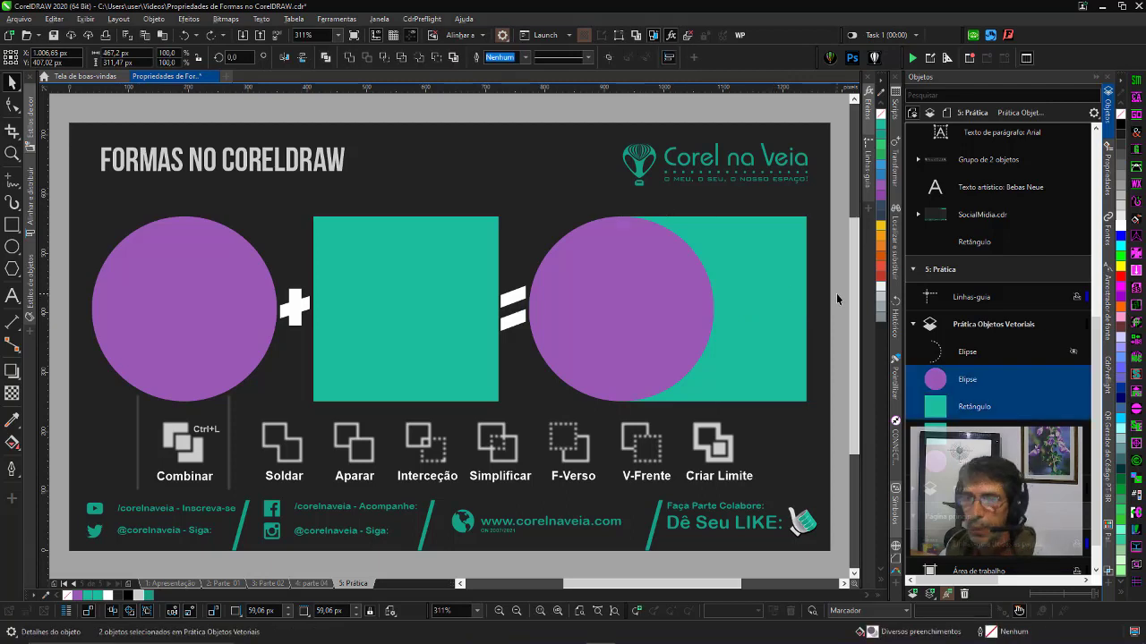
click(836, 293)
click(792, 309)
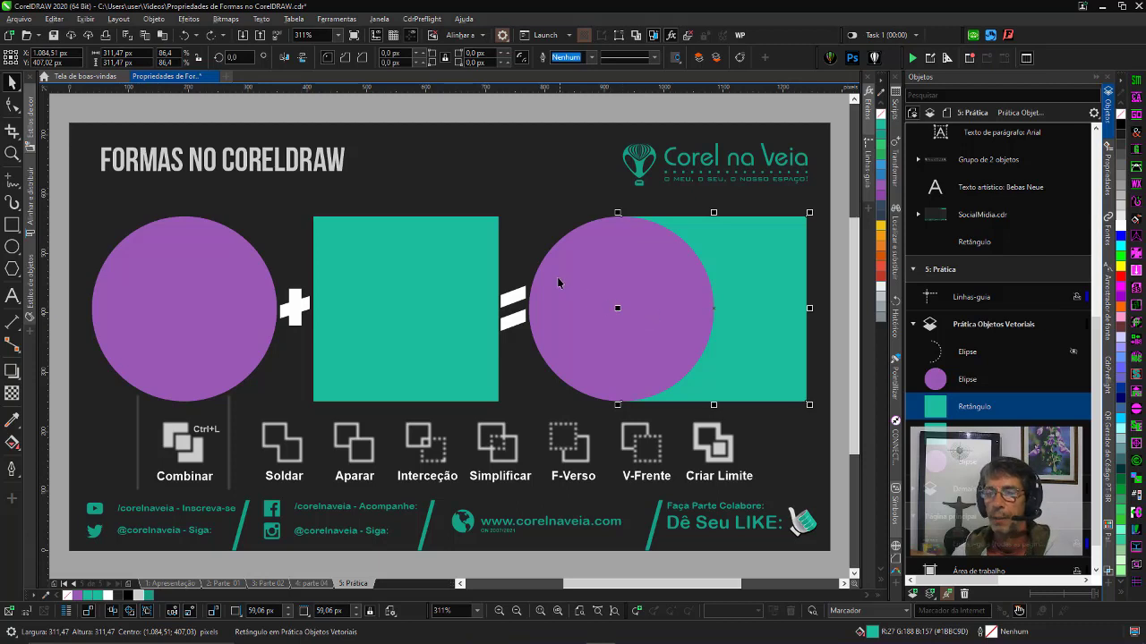
drag(475, 114, 823, 414)
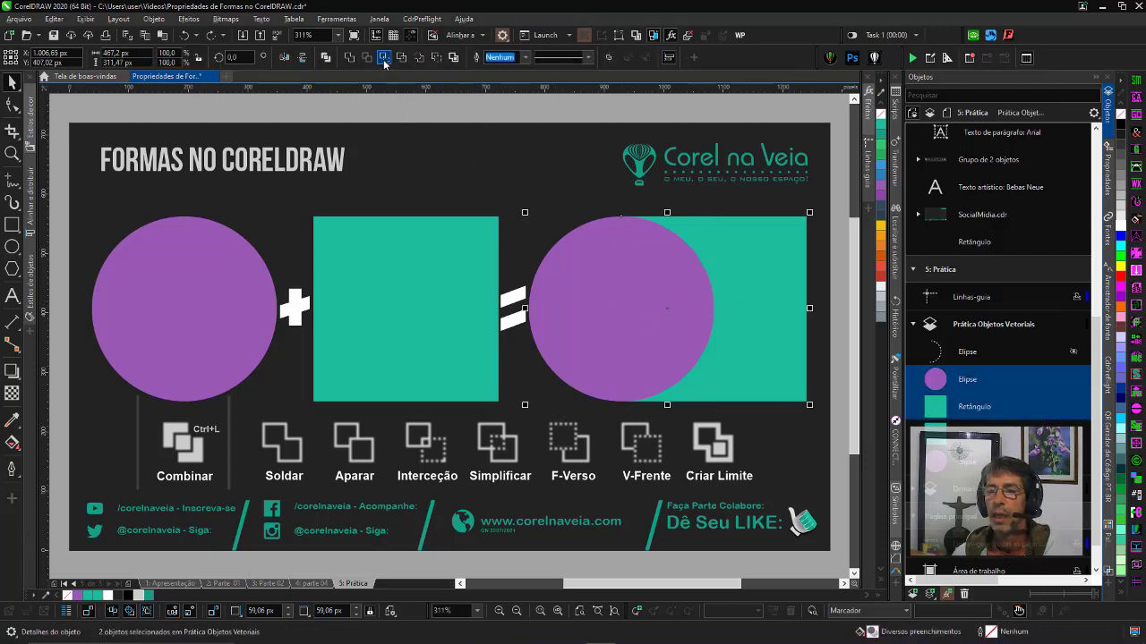
click(385, 59)
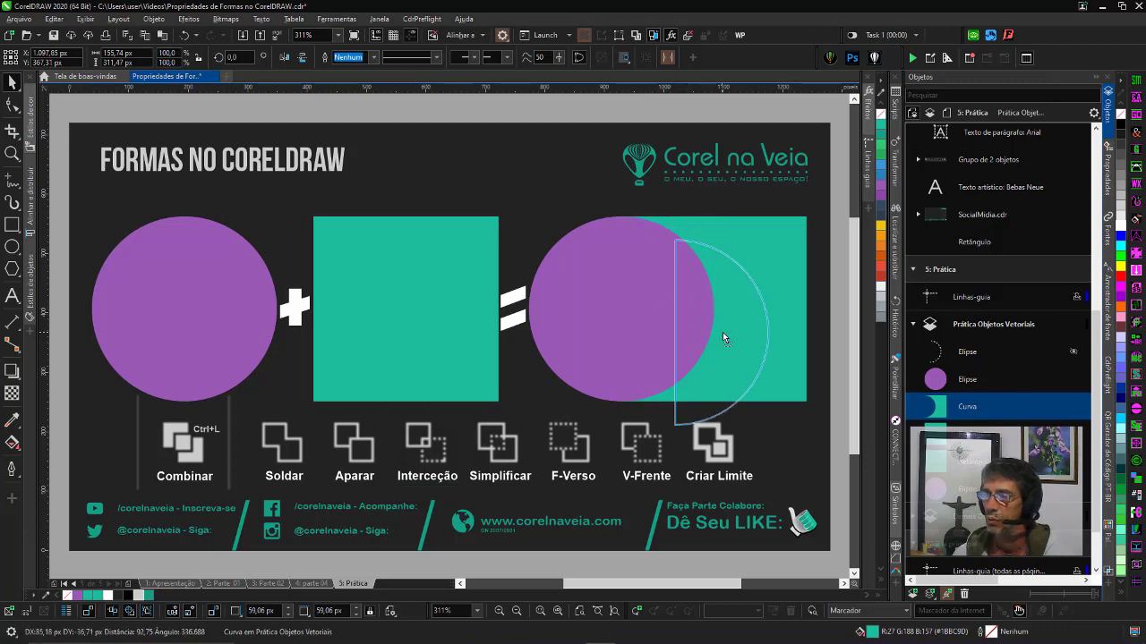
drag(666, 307, 436, 167)
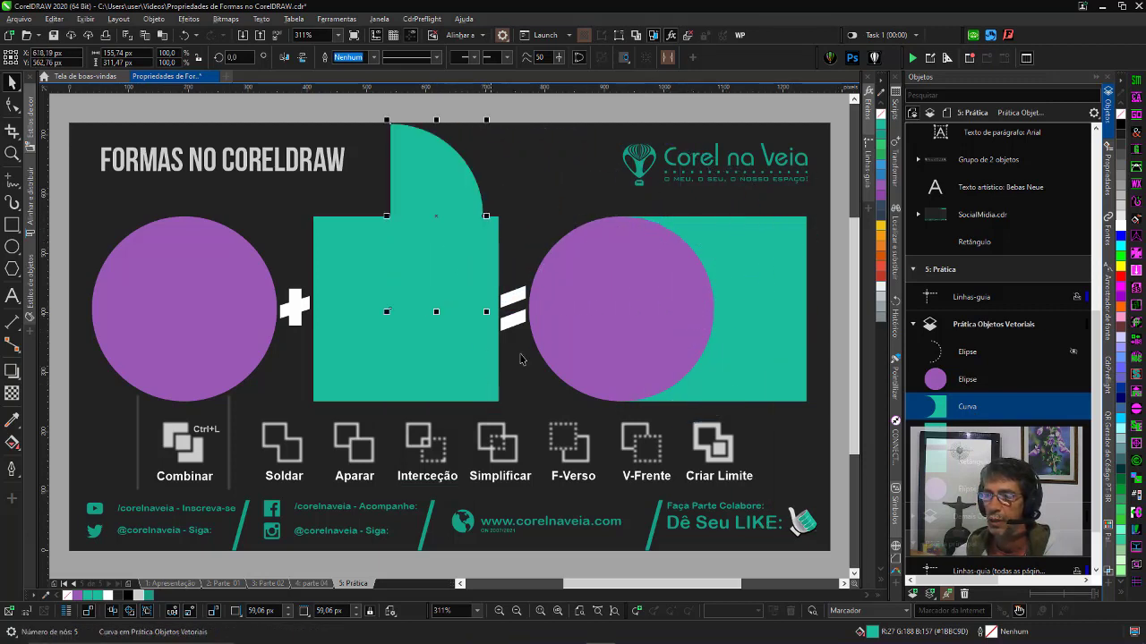
key(ctrl+z)
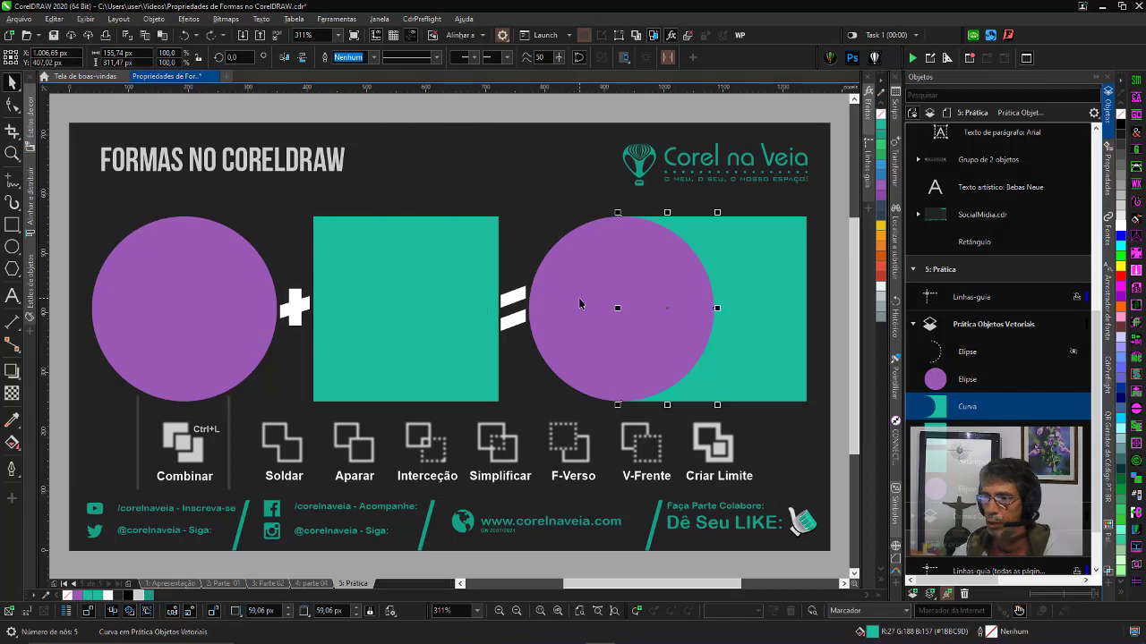
key(ctrl+z)
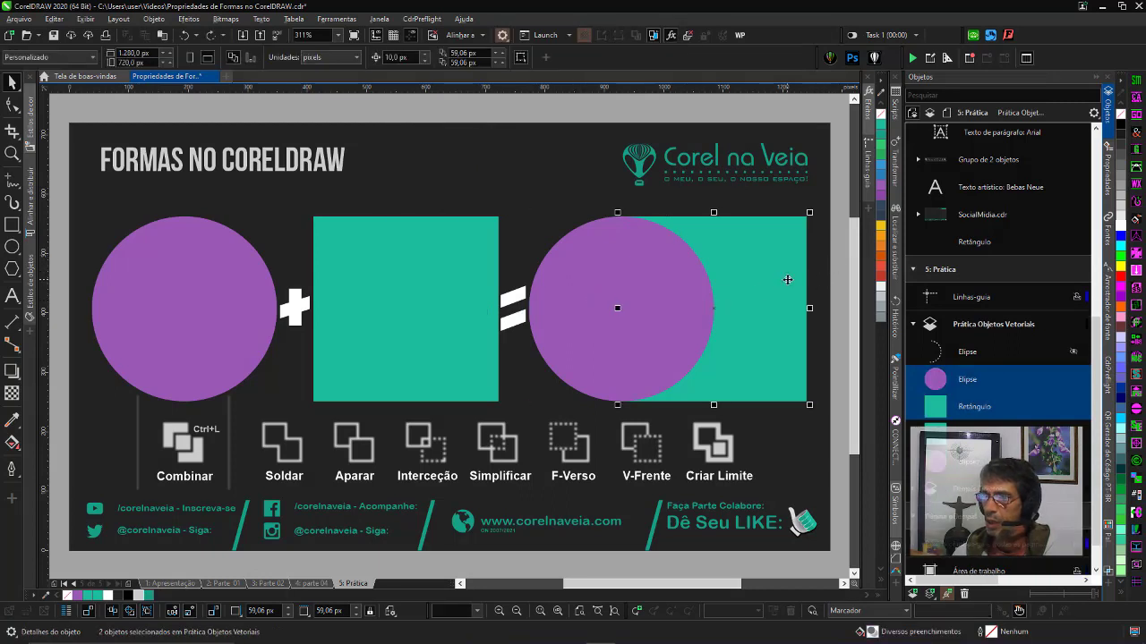
- Test-move the circle, undo, then intersect the reselected square and circle
click(685, 307)
drag(686, 307, 623, 329)
key(ctrl+z)
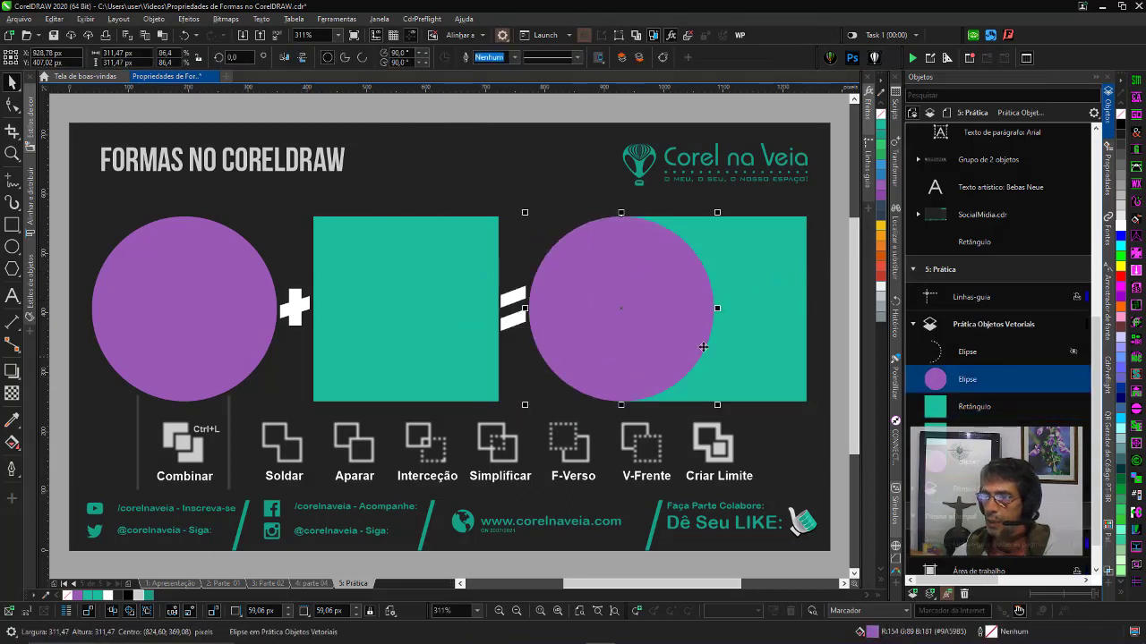
click(743, 303)
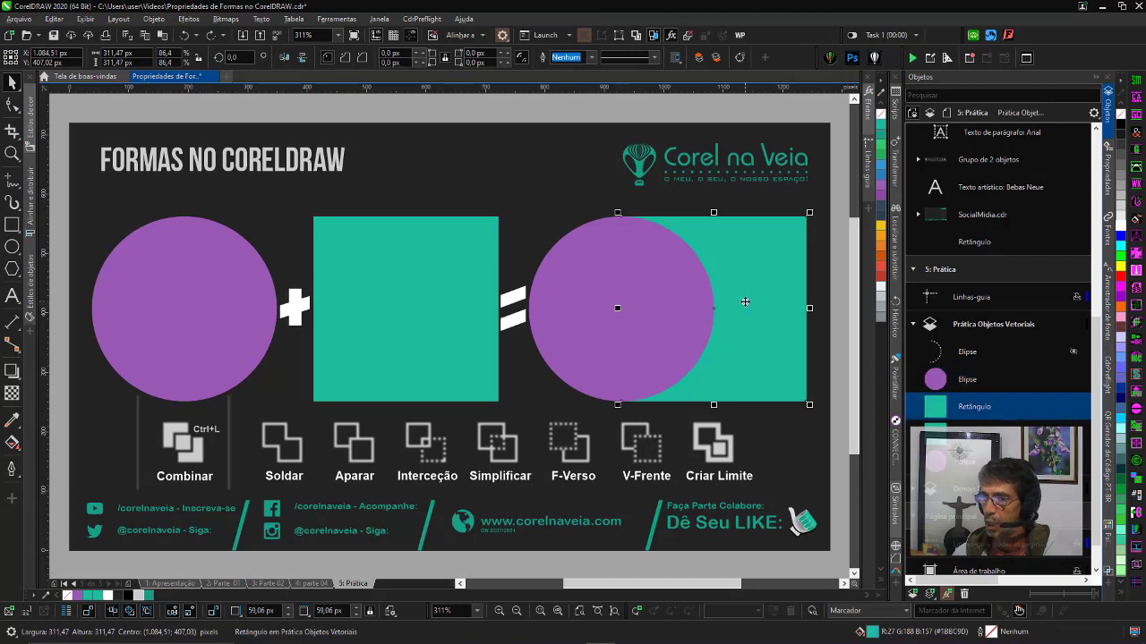
shift+click(574, 313)
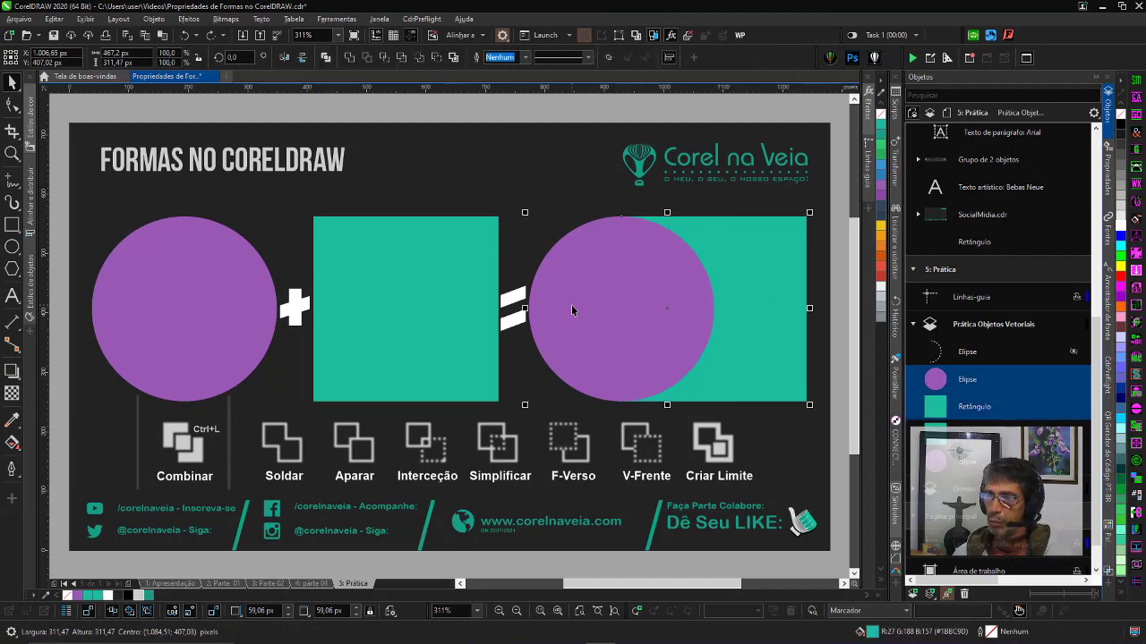
click(385, 59)
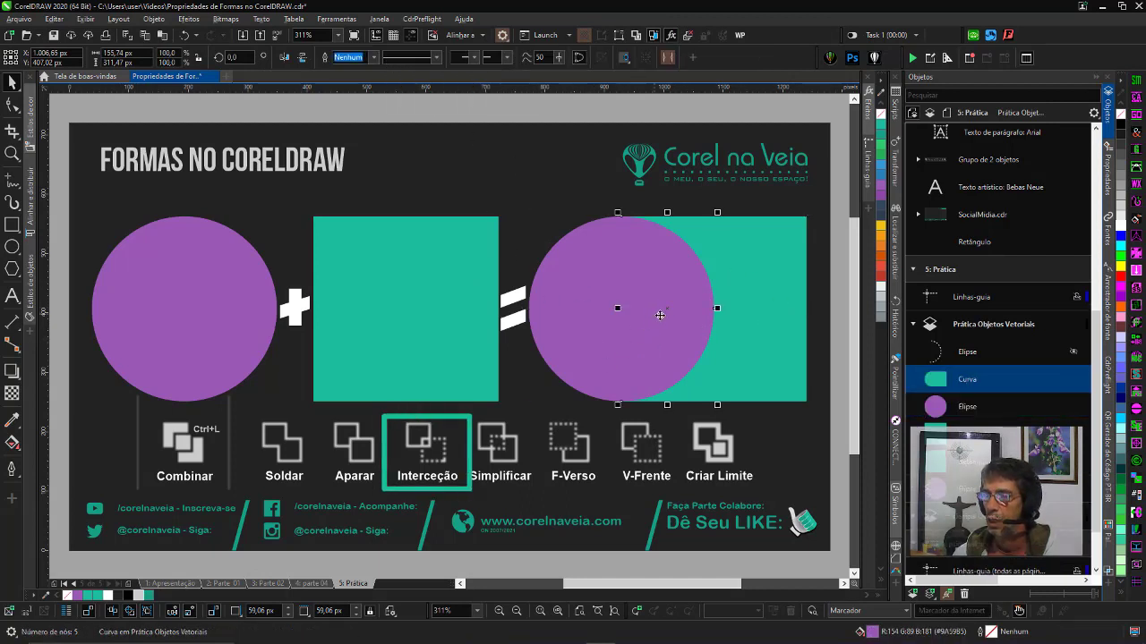
- Pull the intersection piece out of the circle and delete it
drag(659, 315, 781, 503)
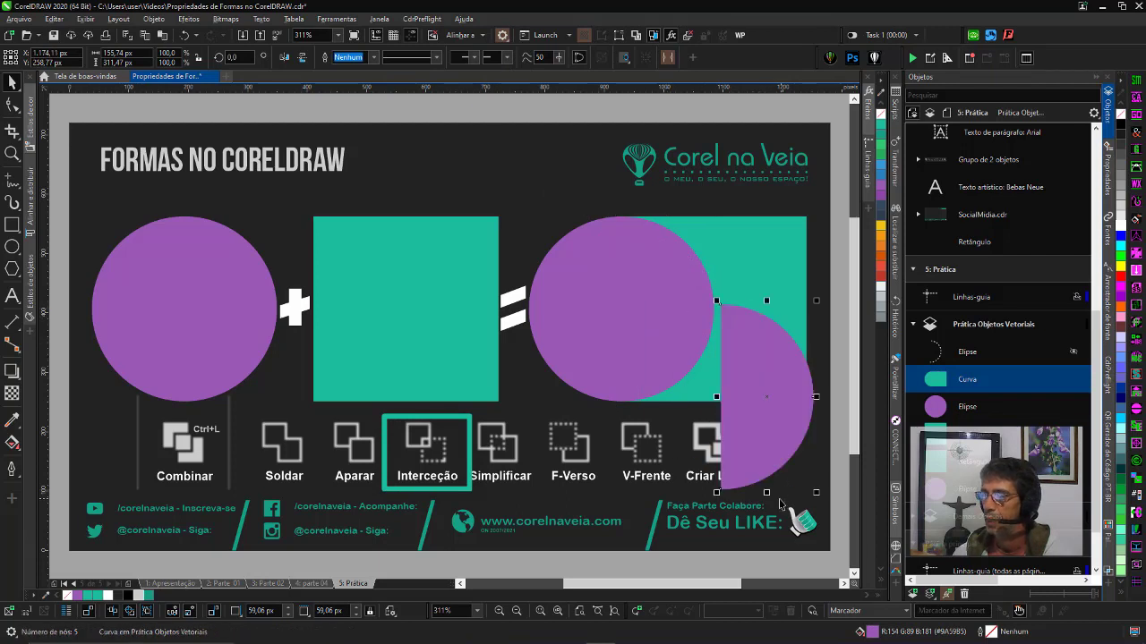
key(ctrl+z)
key(Escape)
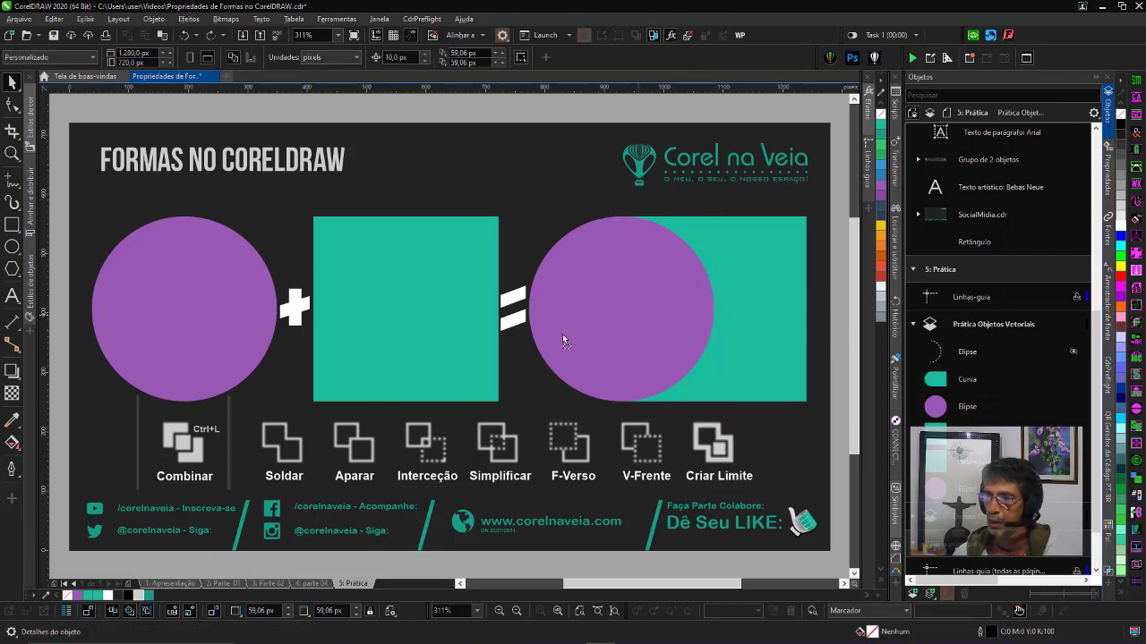
drag(562, 339, 544, 384)
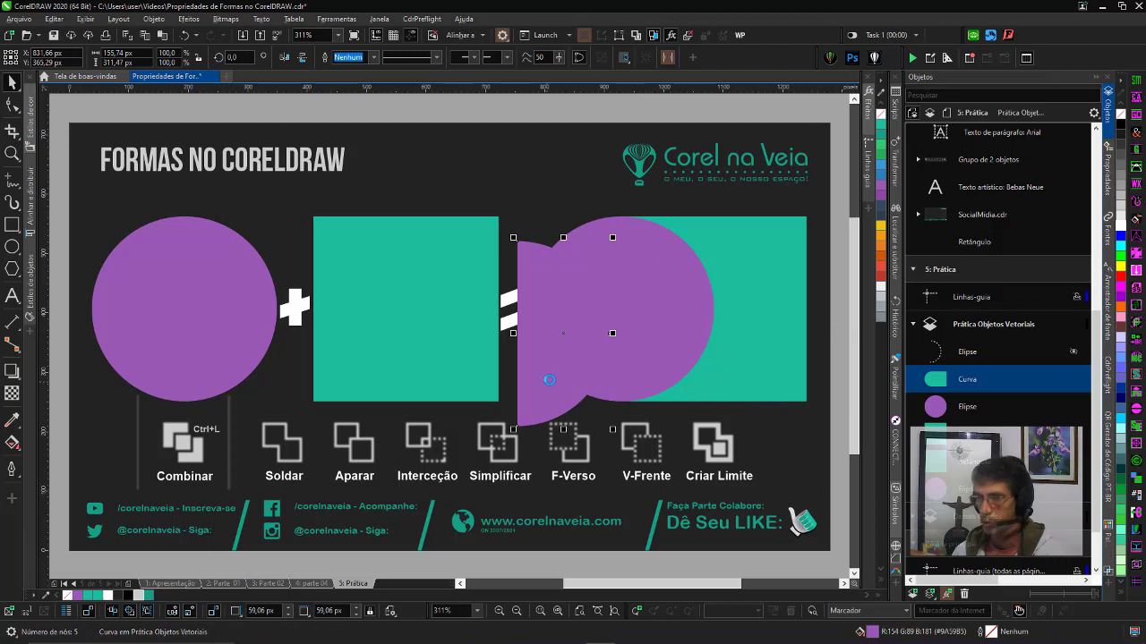
key(Delete)
- Give the purple circle and teal square a thin Wet Asphalt outline
click(598, 334)
click(677, 320)
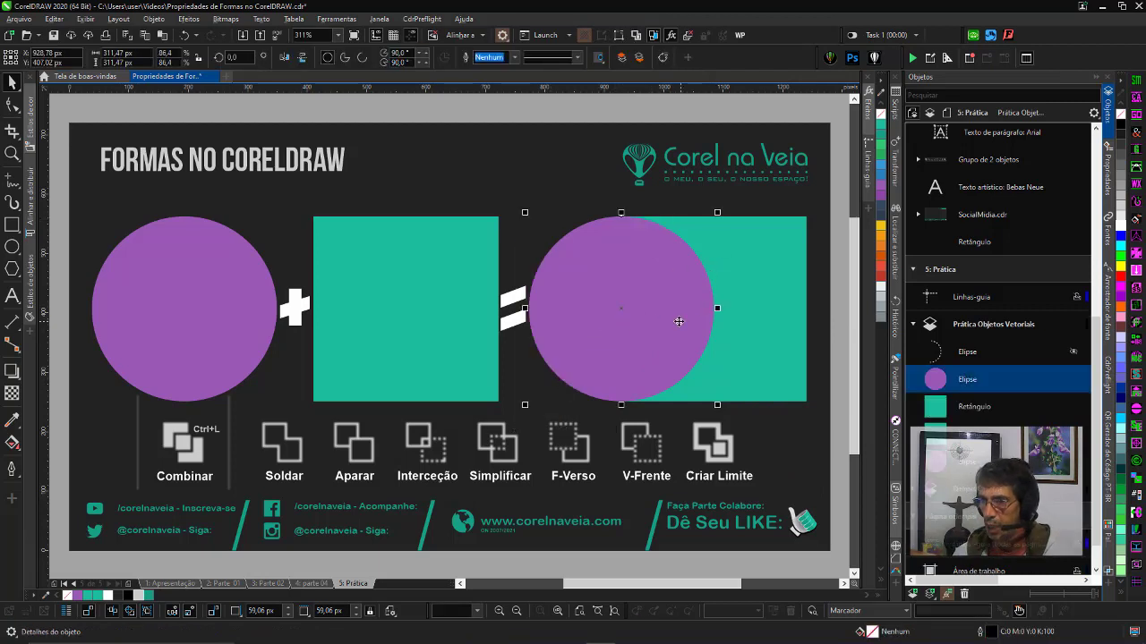
shift+click(776, 298)
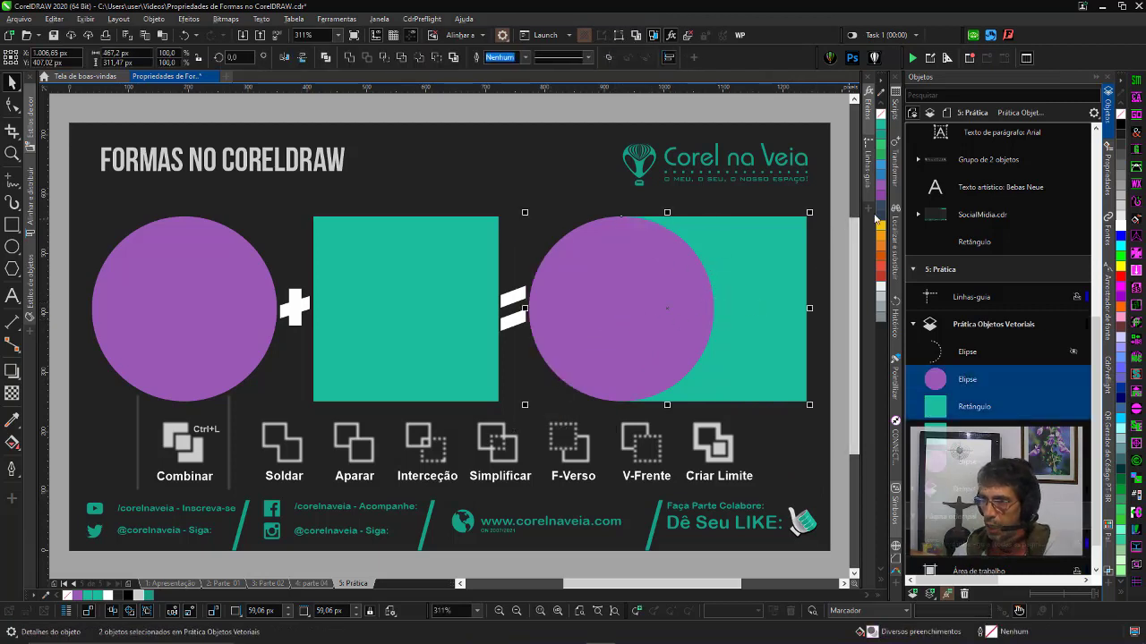
right_click(880, 211)
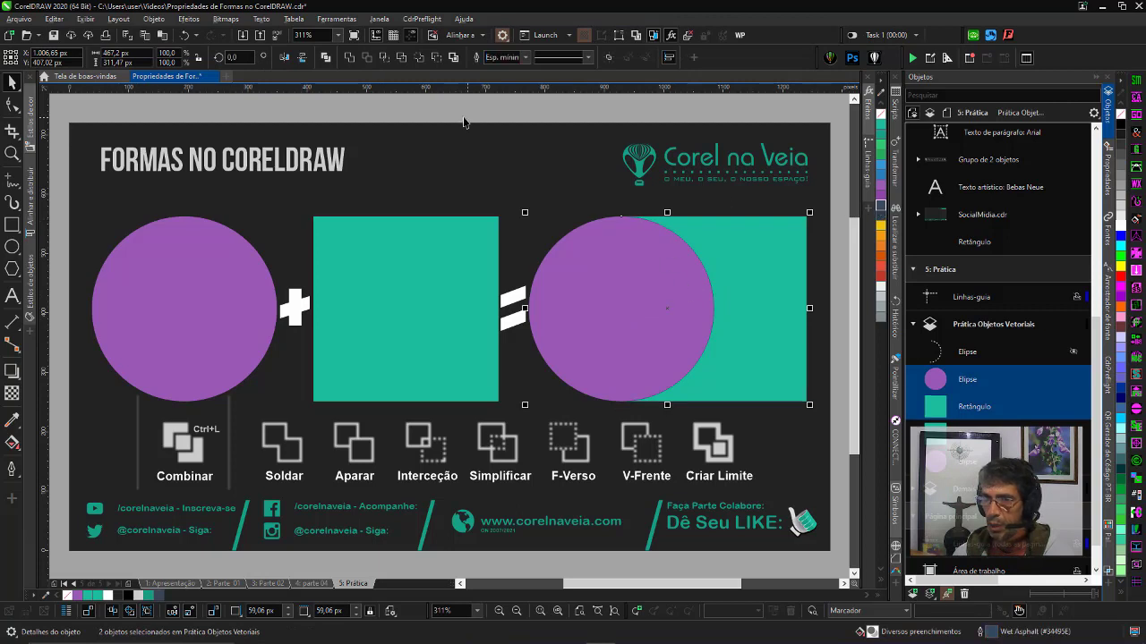
- Intersect the outlined shapes, bring the piece to front, then delete it
click(399, 58)
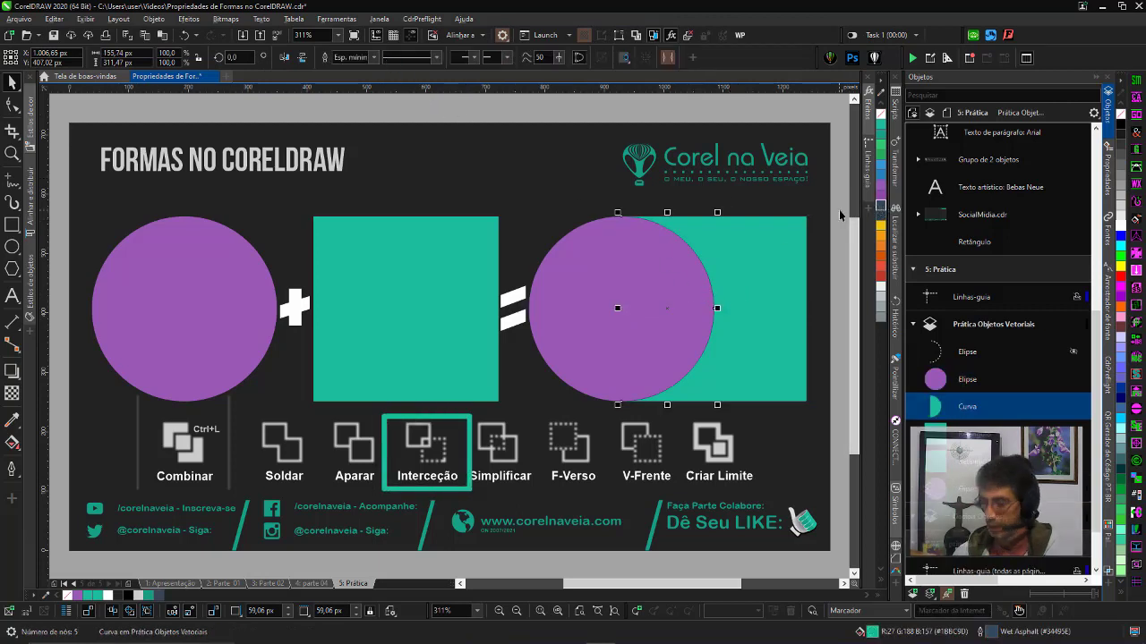
key(shift+Page_Up)
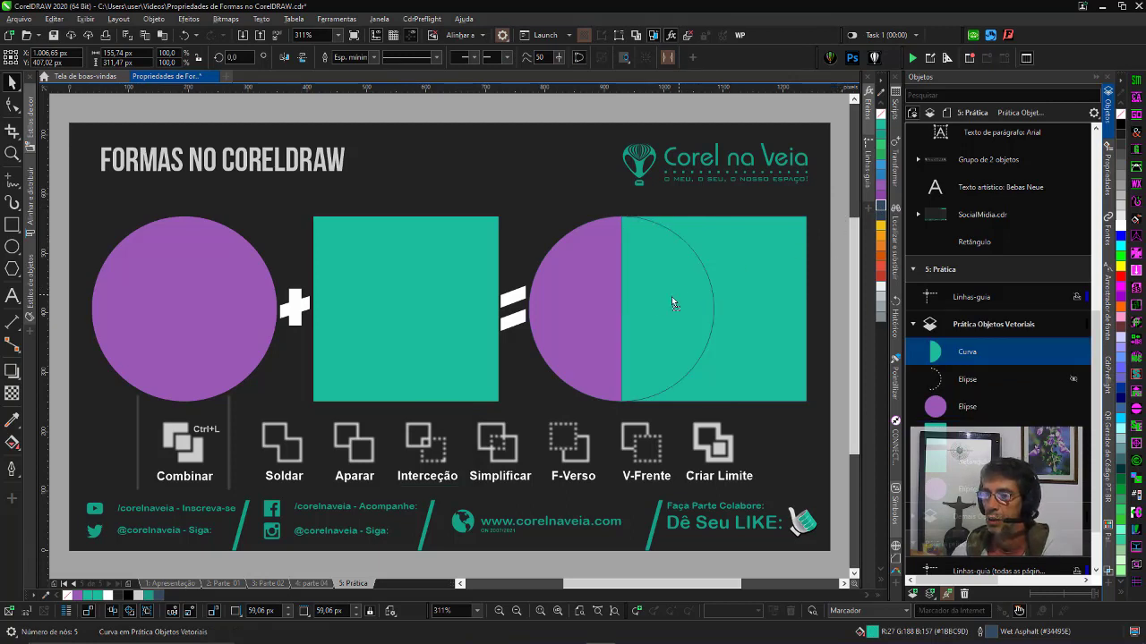
drag(672, 303, 622, 317)
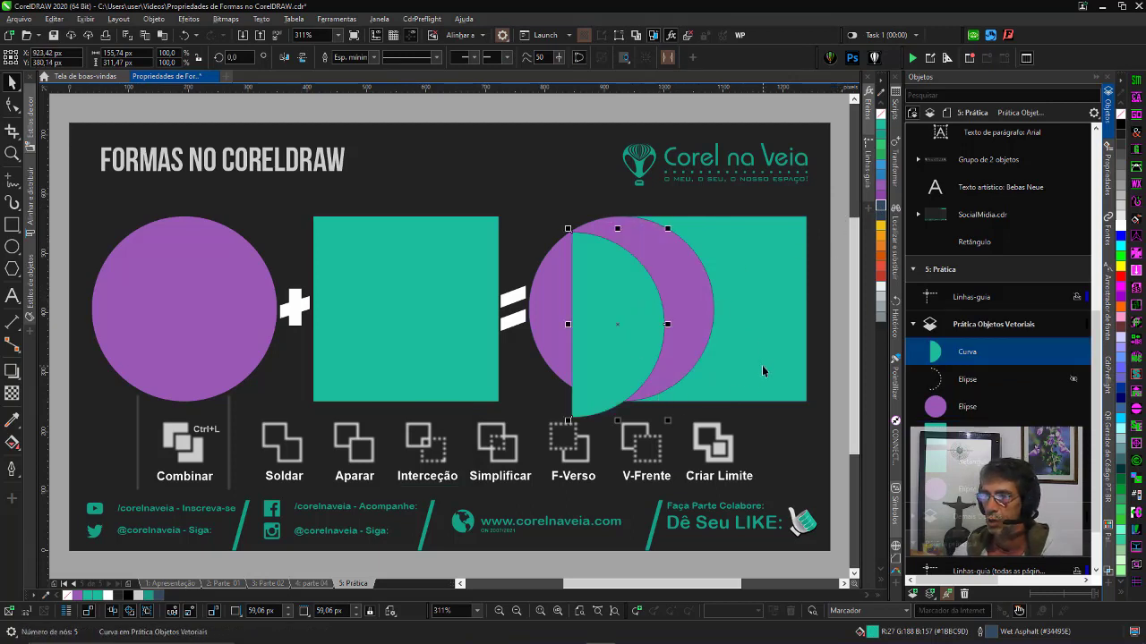
key(ctrl+z)
key(Delete)
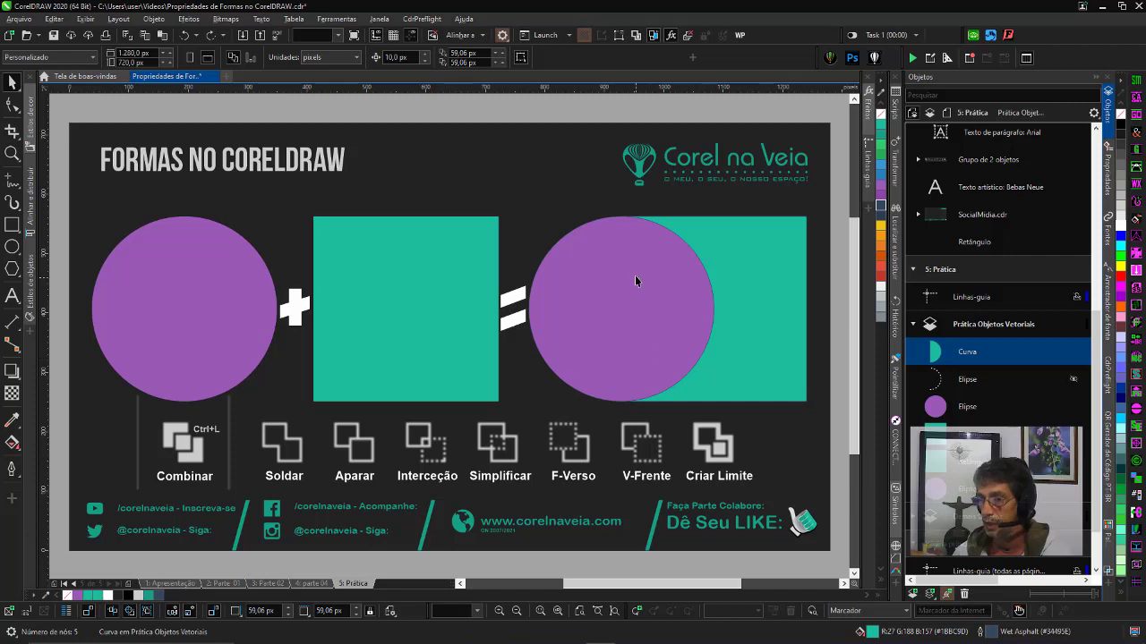
- Reselect both shapes, intersect once more, move the half-circle piece away and delete it
click(612, 315)
alt+click(569, 285)
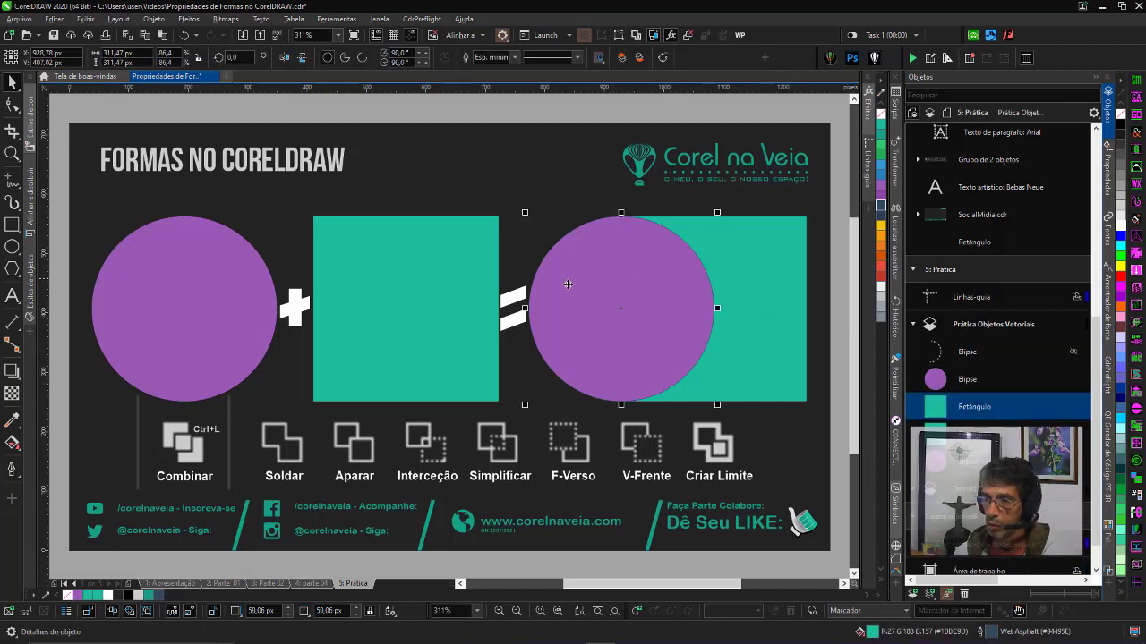
click(626, 322)
click(742, 322)
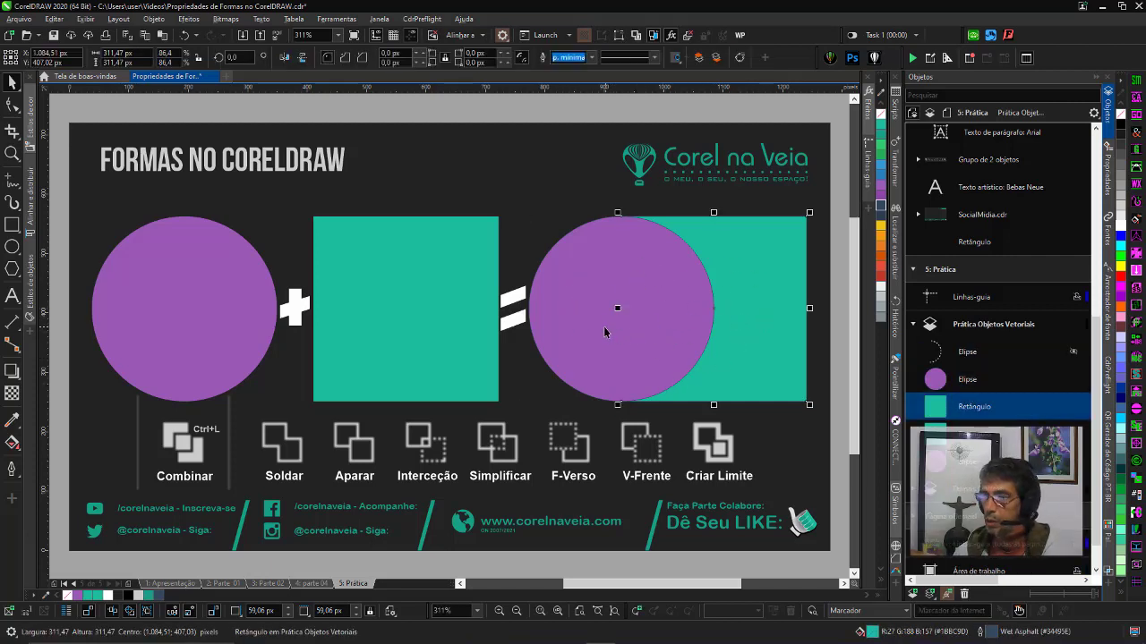
shift+click(601, 328)
click(385, 57)
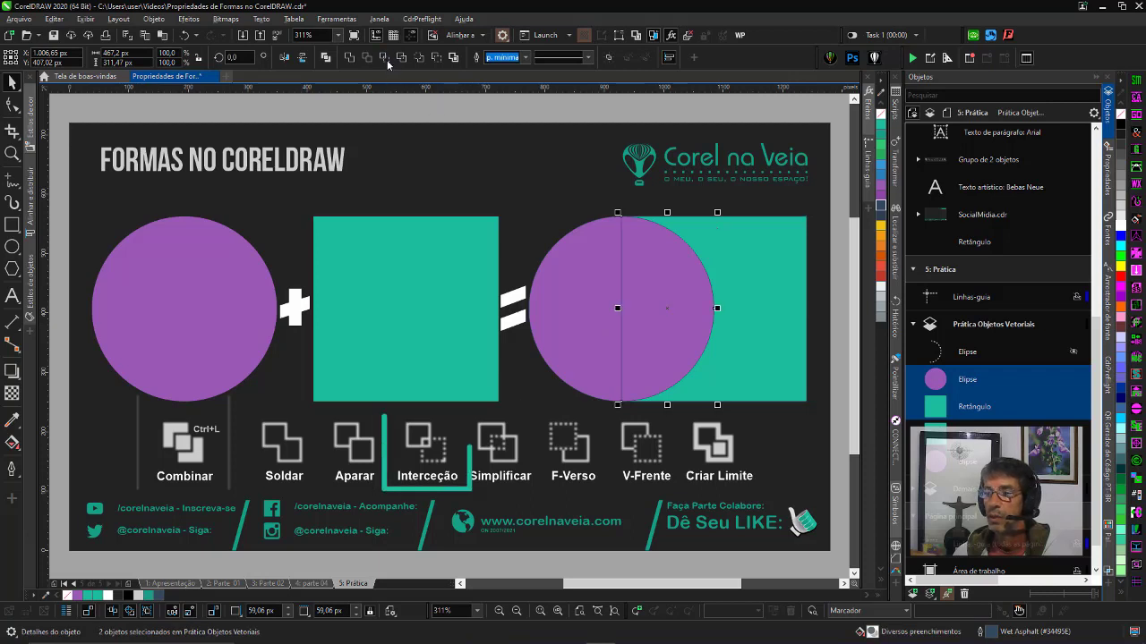
drag(619, 403, 507, 440)
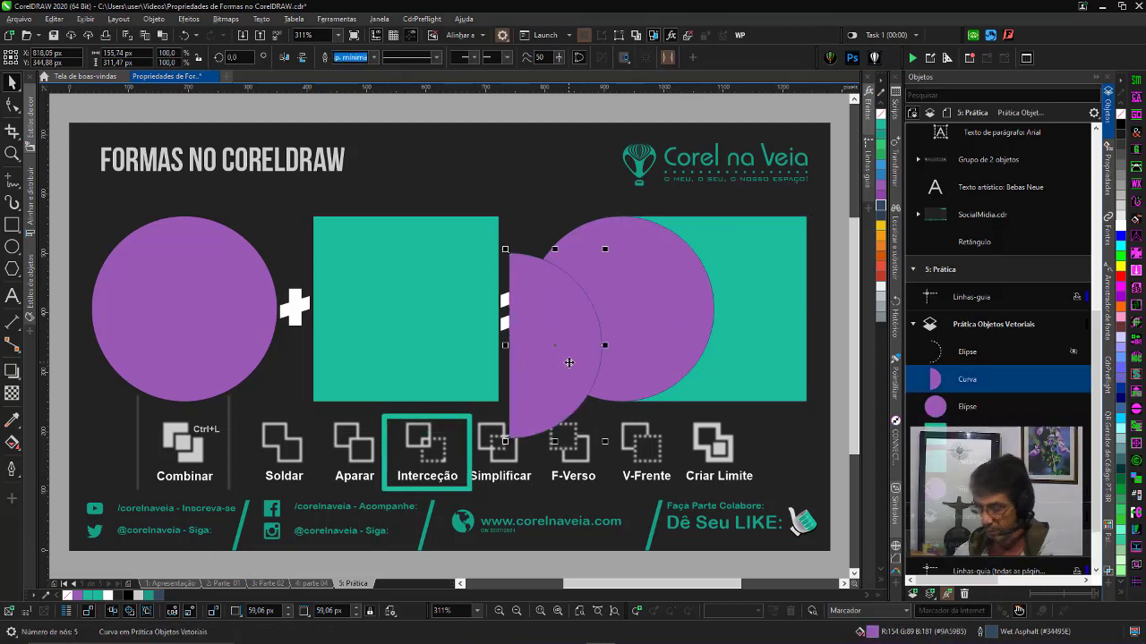
key(Delete)
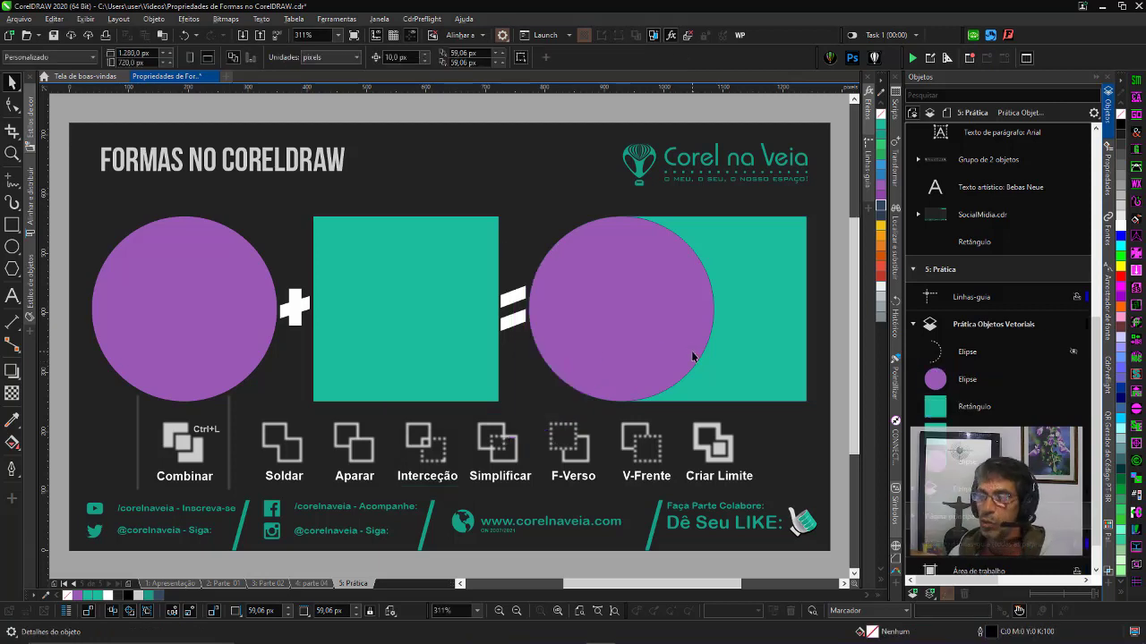
click(760, 358)
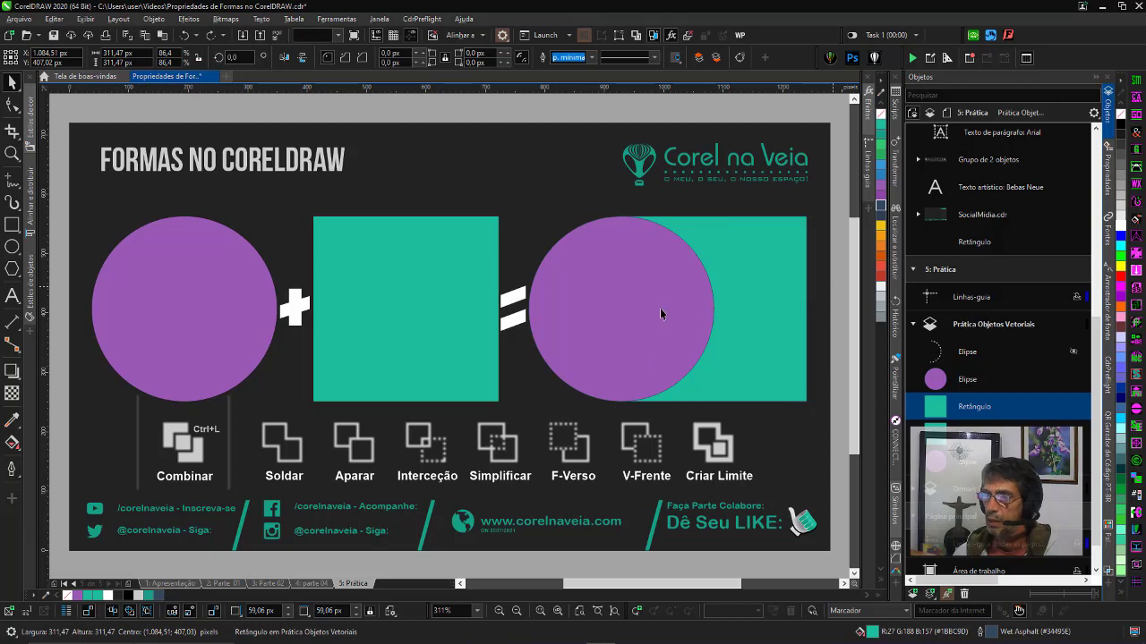
click(628, 315)
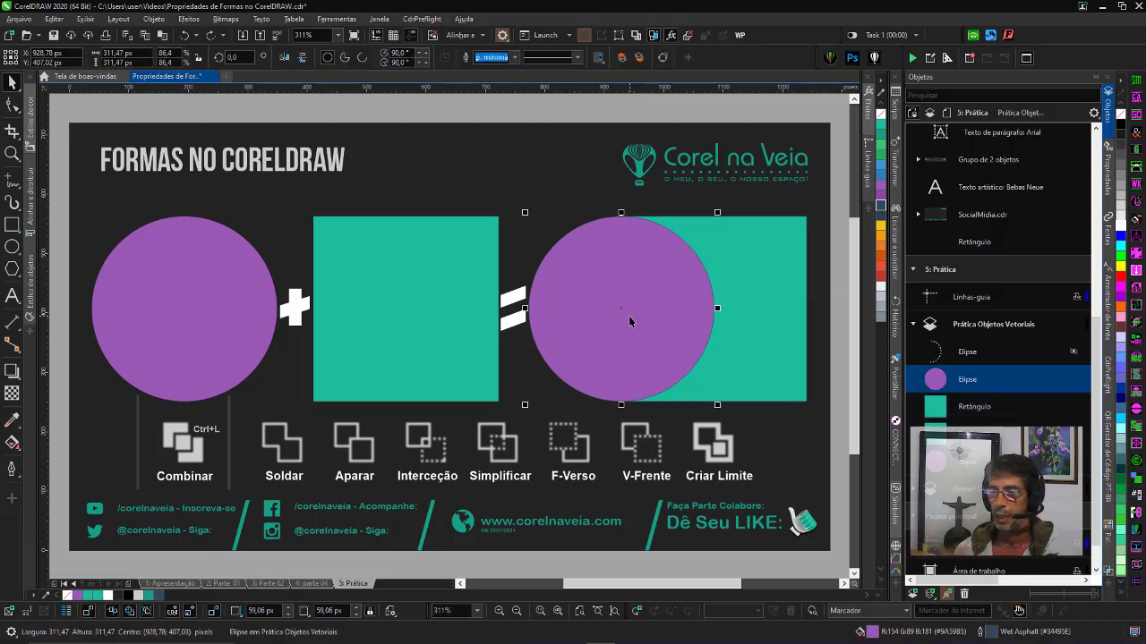
shift+click(762, 285)
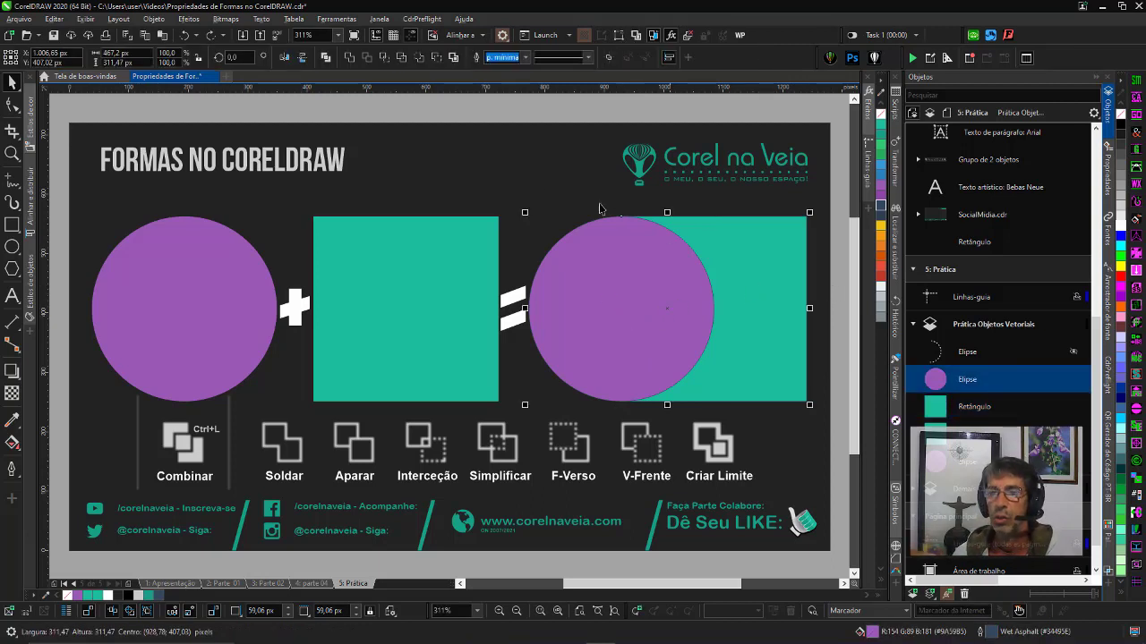
click(401, 60)
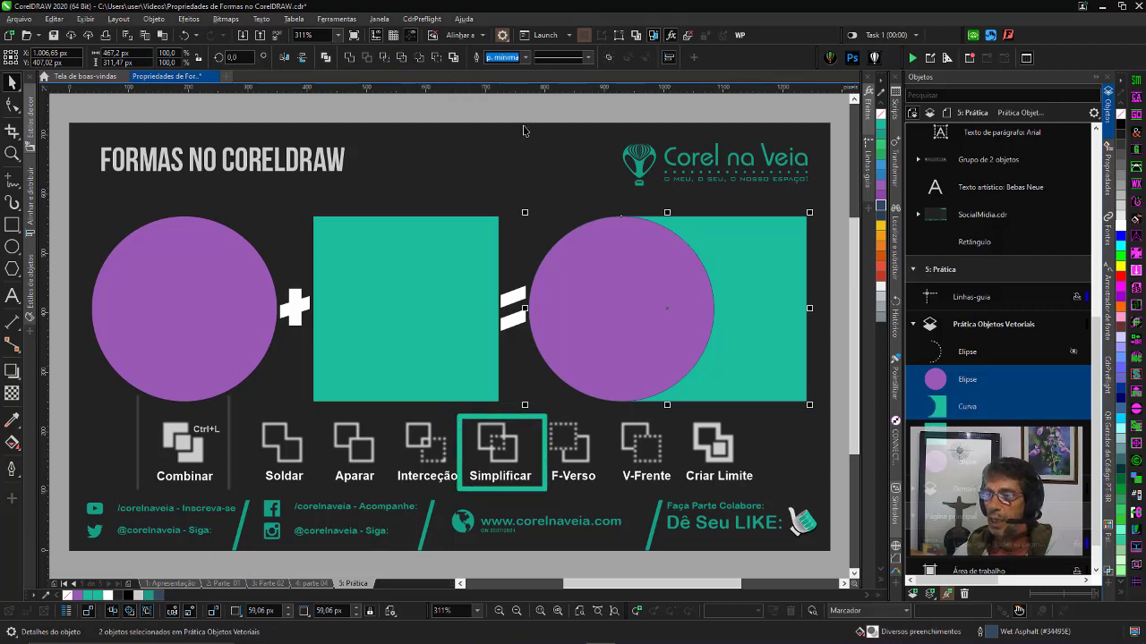
click(830, 231)
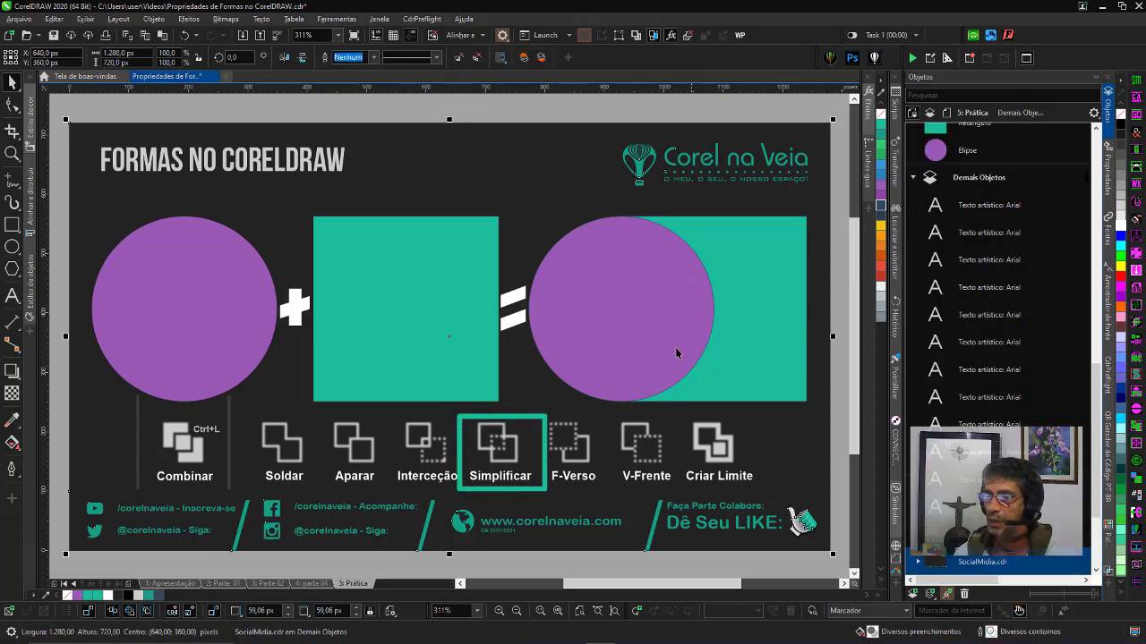
ctrl+click(739, 288)
drag(789, 290, 793, 364)
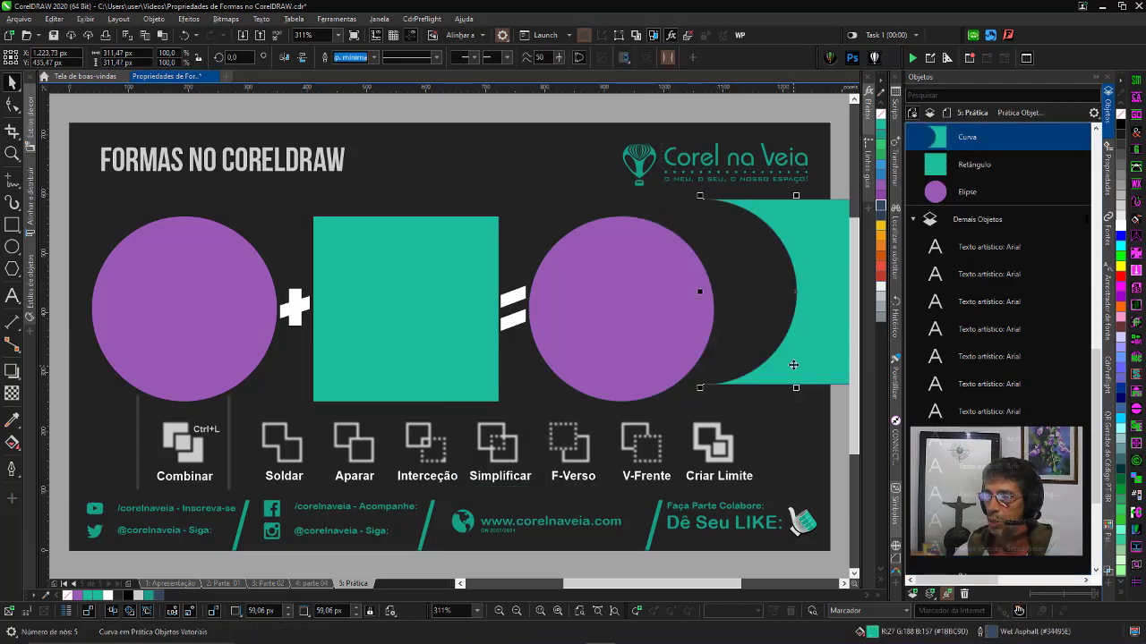
key(ctrl+z)
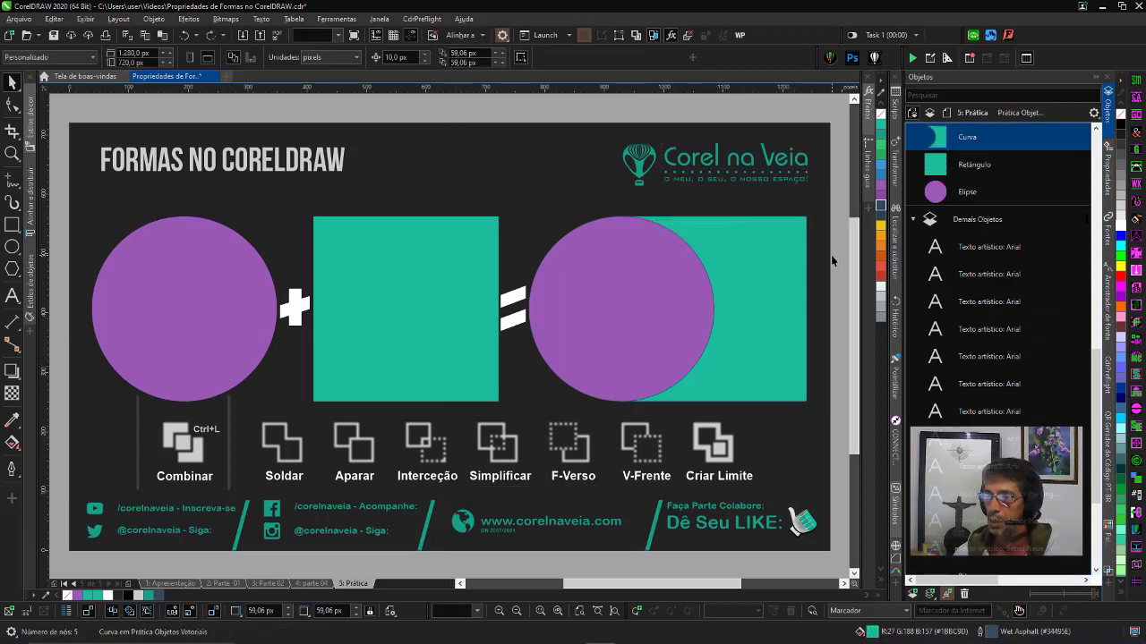
click(755, 306)
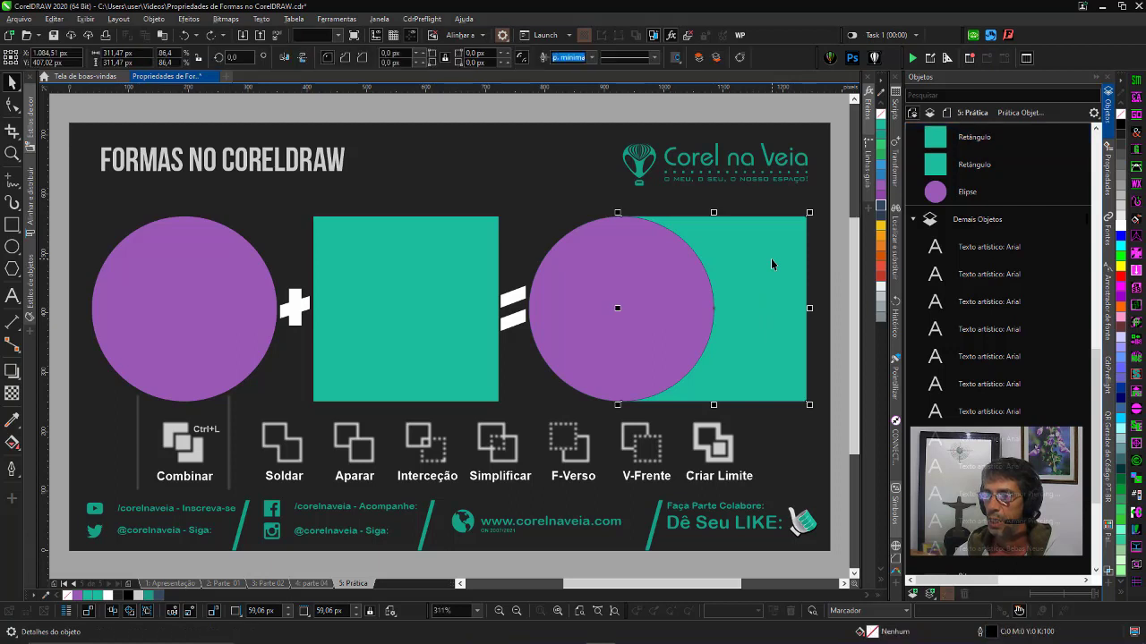
drag(763, 271, 788, 237)
key(Escape)
shift+click(605, 276)
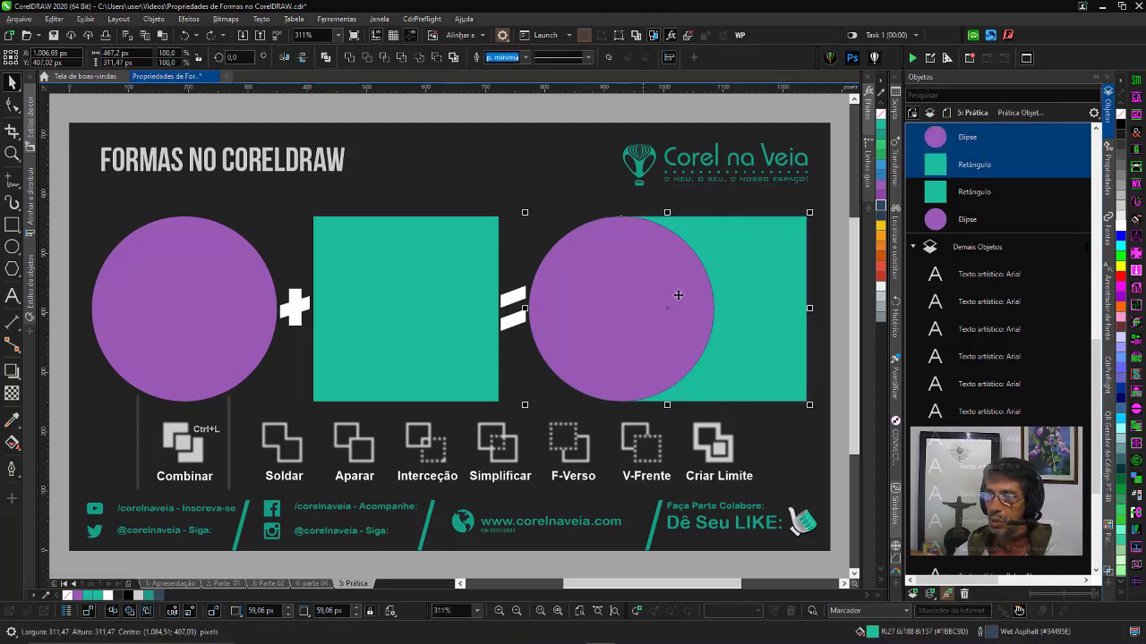
click(403, 59)
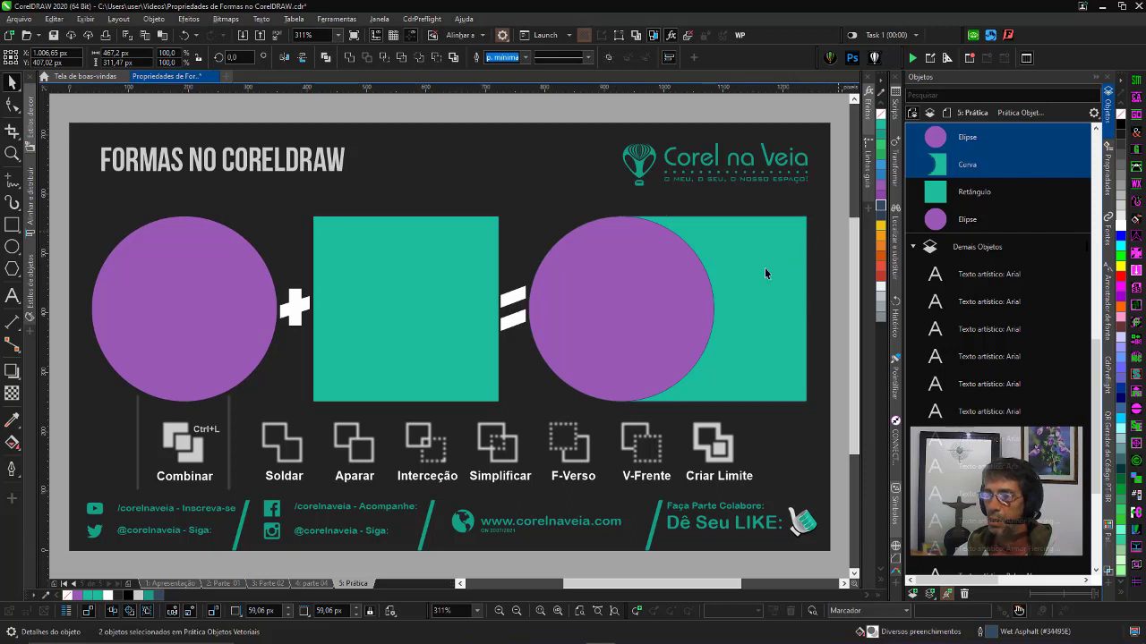
key(Escape)
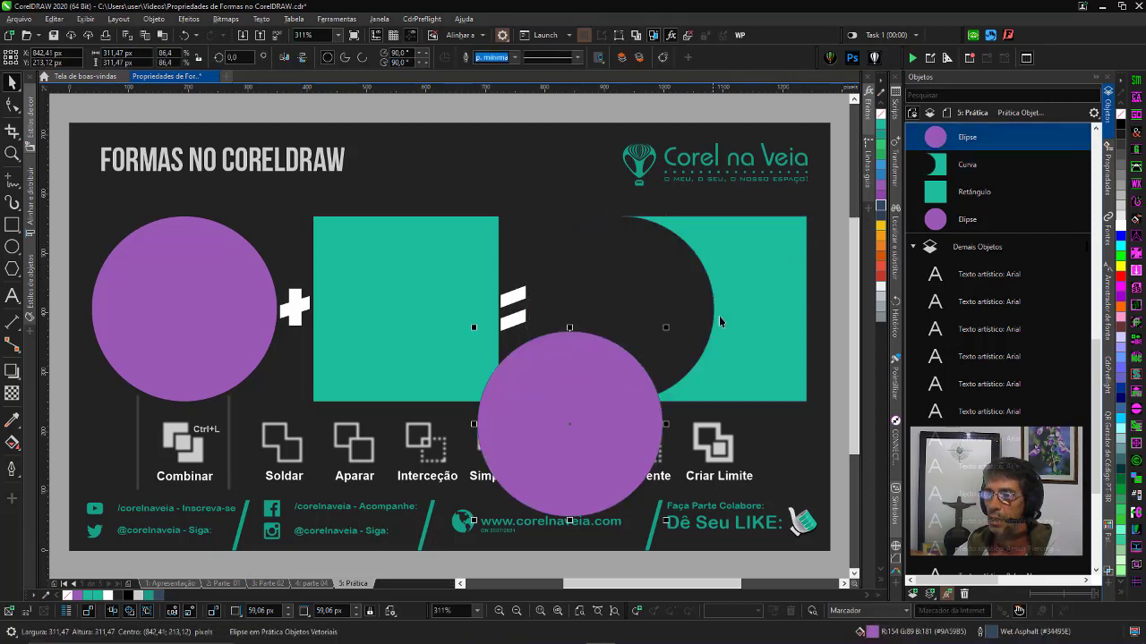
click(718, 316)
key(ctrl+z)
key(ctrl+z)
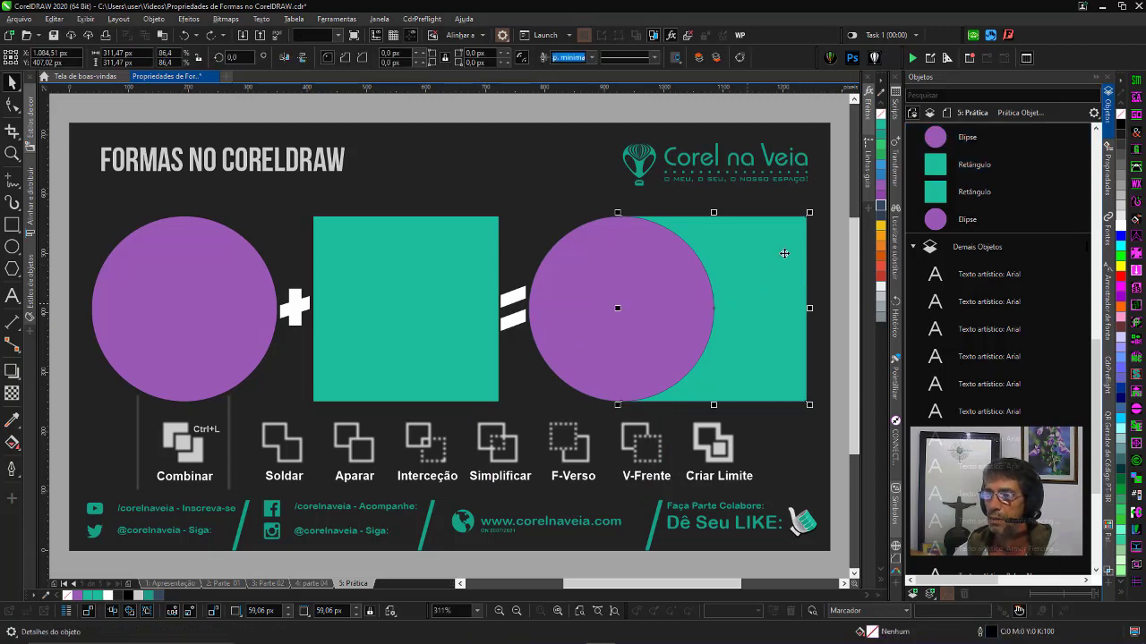
click(770, 259)
mouse_move(754, 272)
mouse_down()
mouse_move(791, 242)
mouse_move(761, 256)
mouse_up()
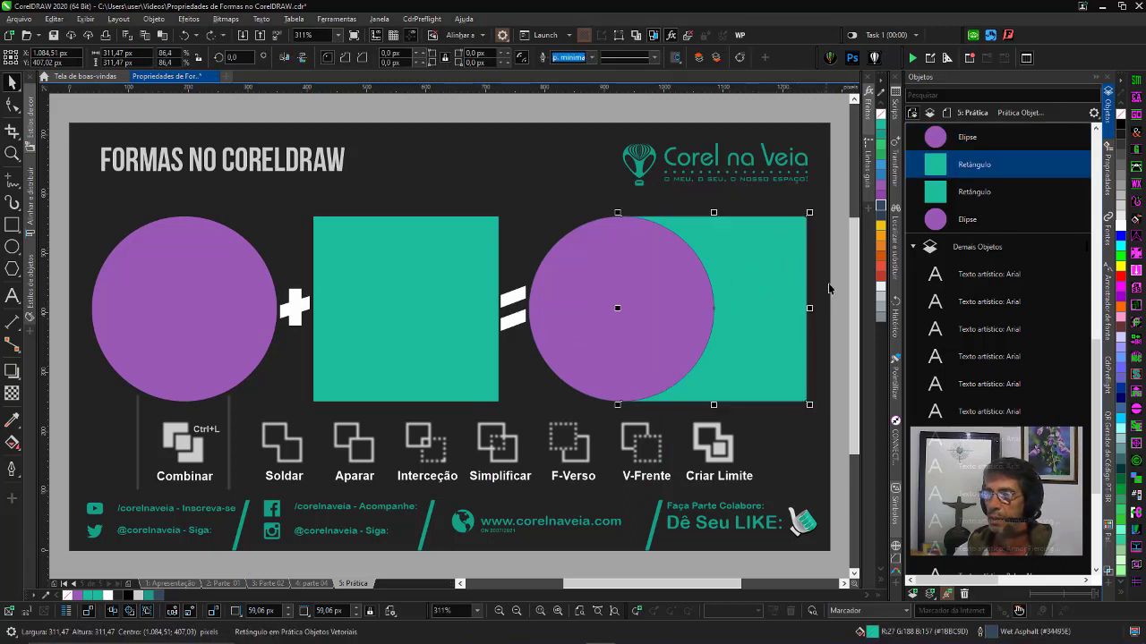
click(744, 300)
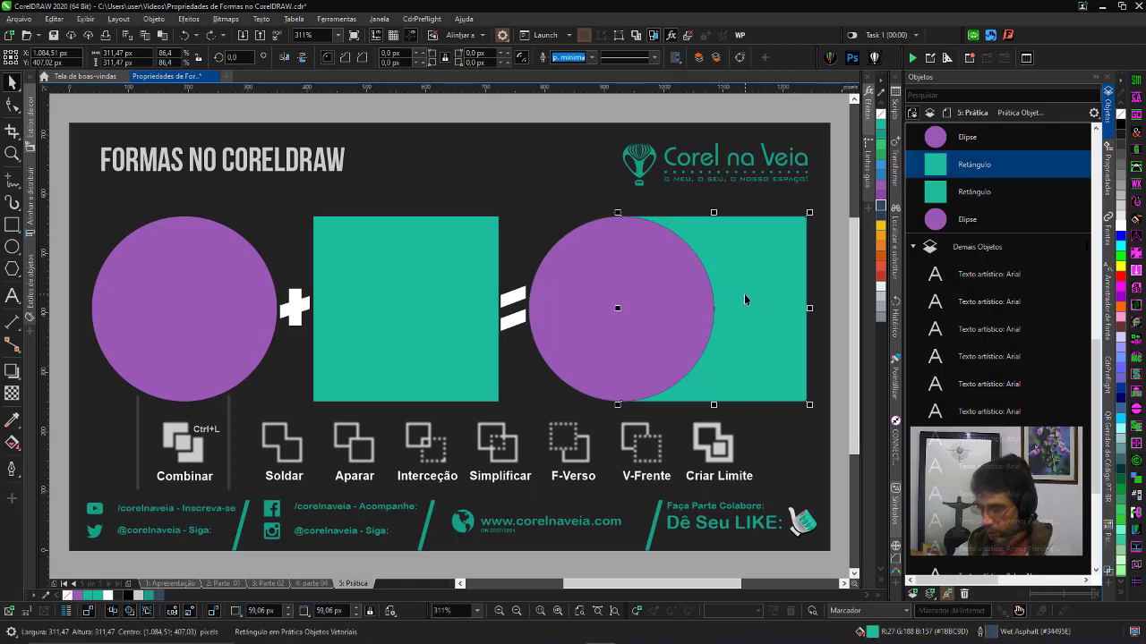
key(shift+Page_Up)
shift+click(592, 268)
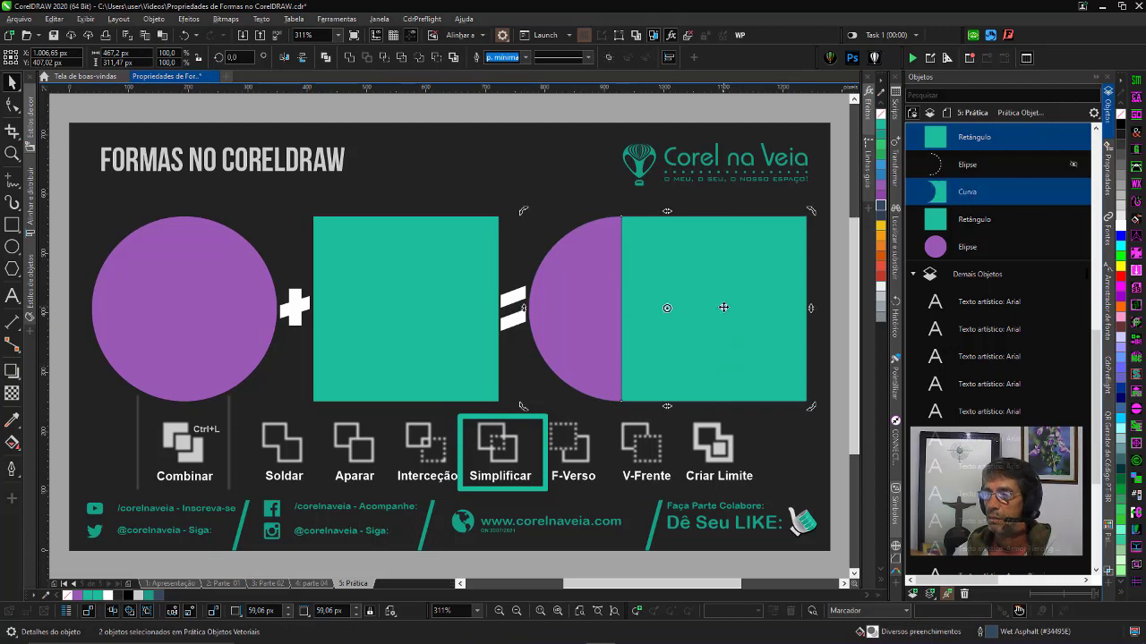
drag(727, 364, 659, 327)
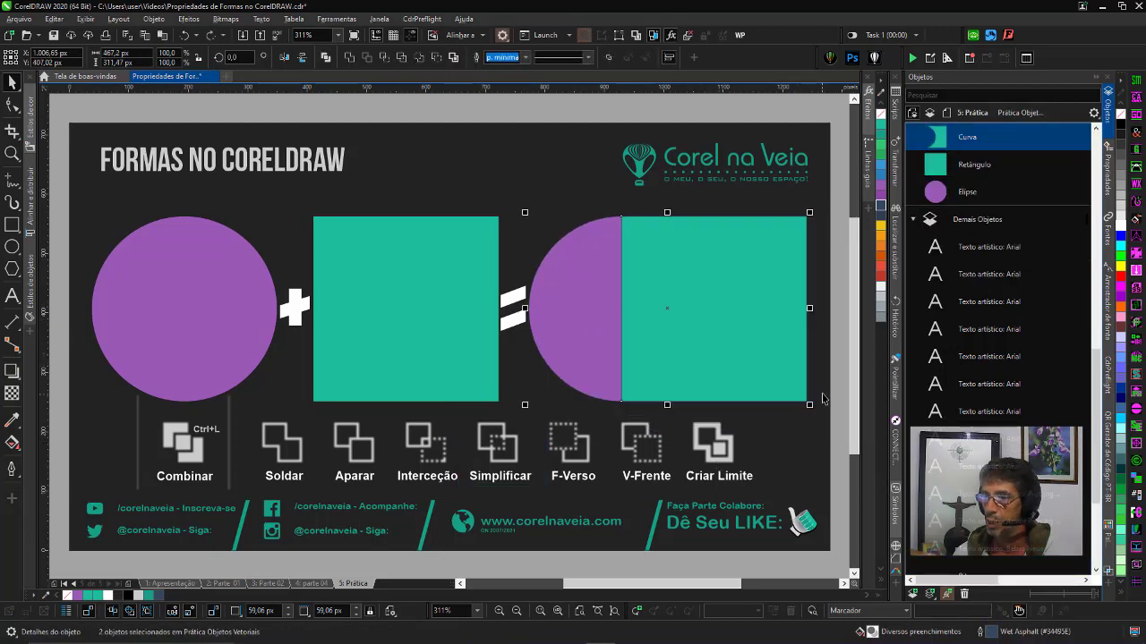
drag(709, 349, 764, 351)
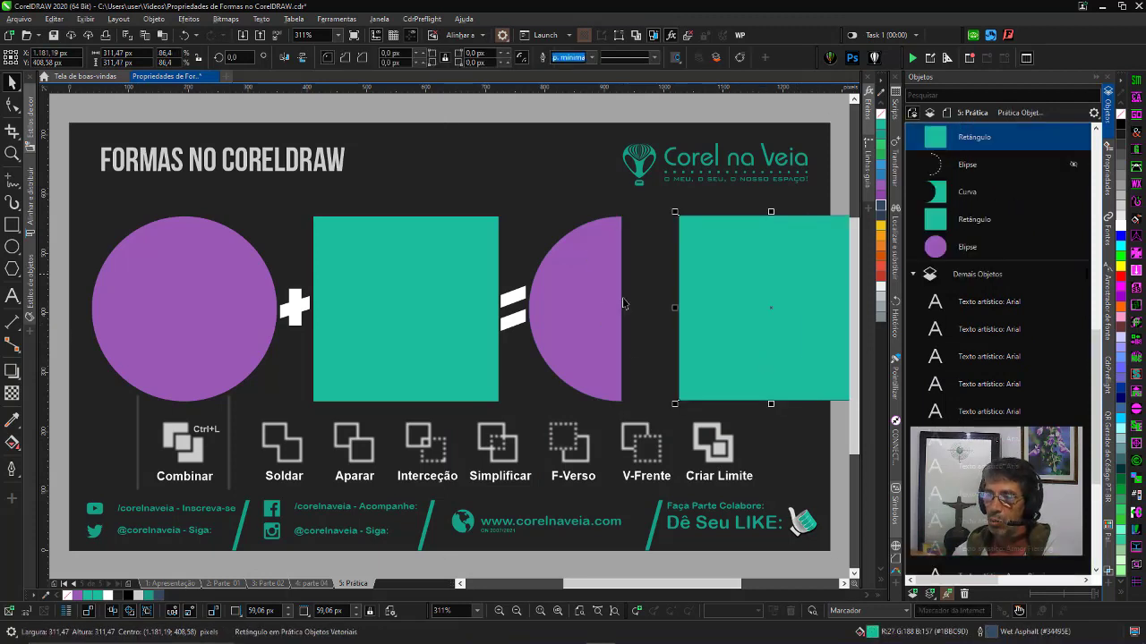
key(ctrl+z)
key(ctrl+z)
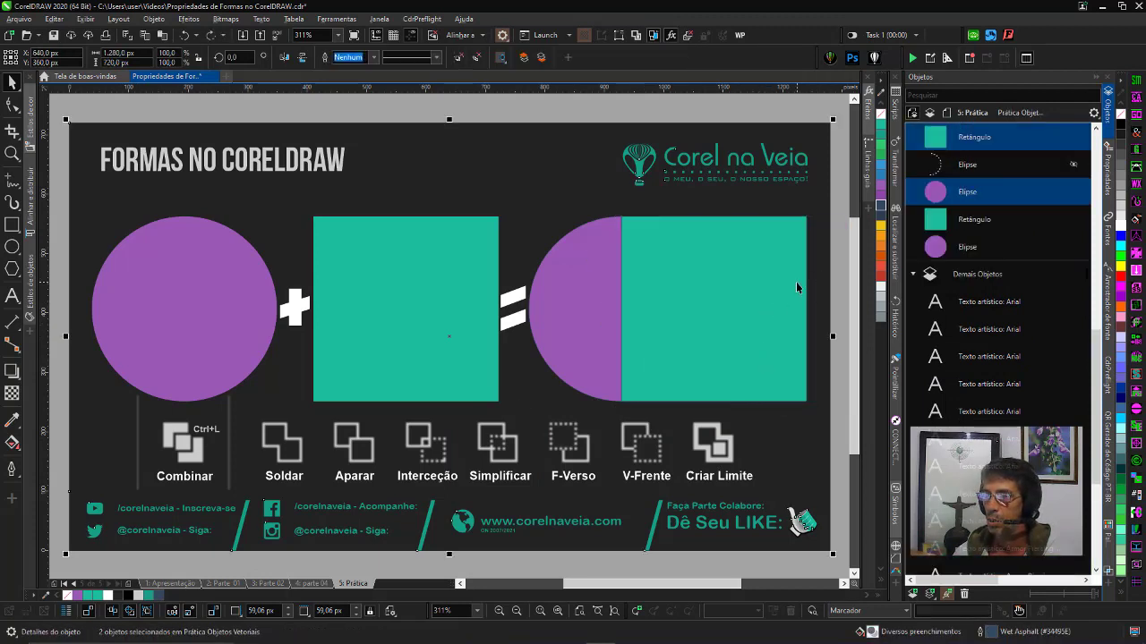
key(ctrl+z)
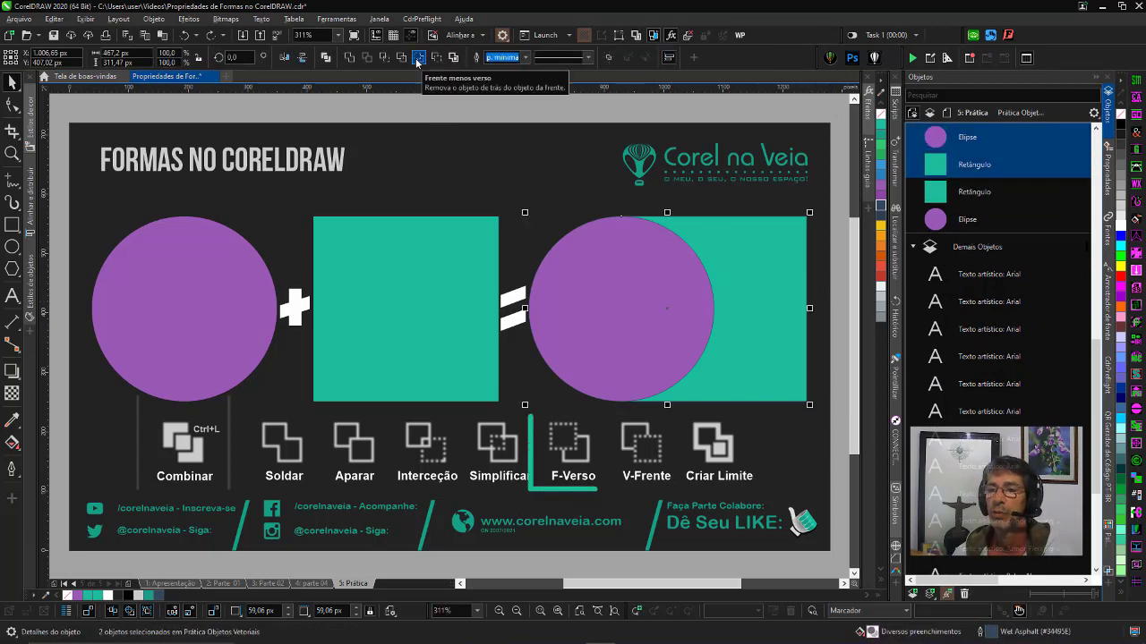
click(417, 60)
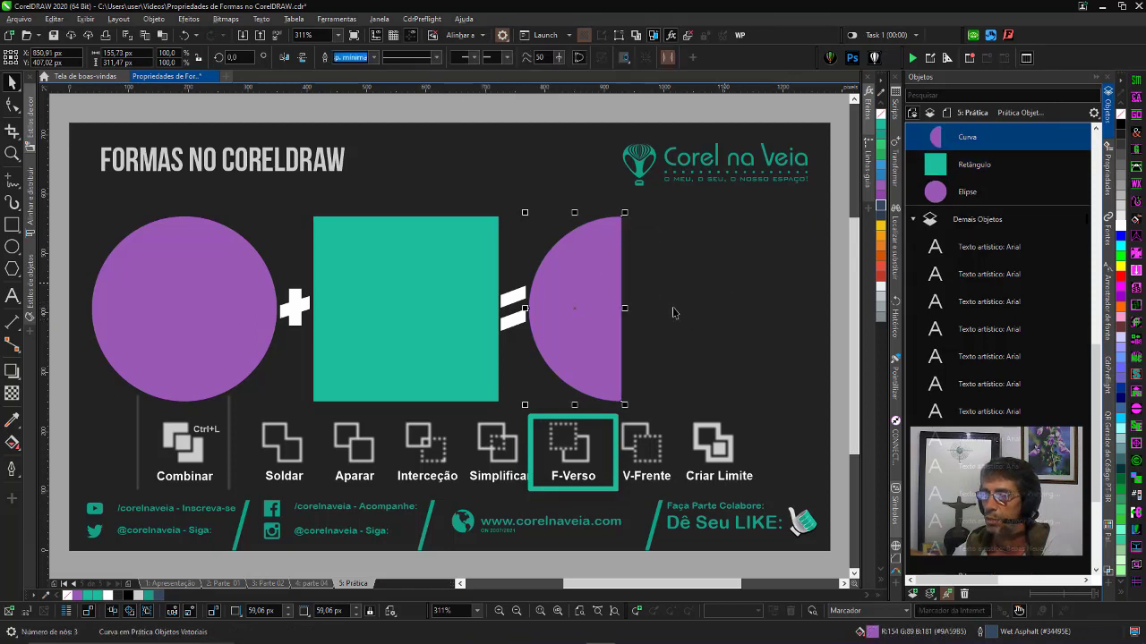
key(ctrl+z)
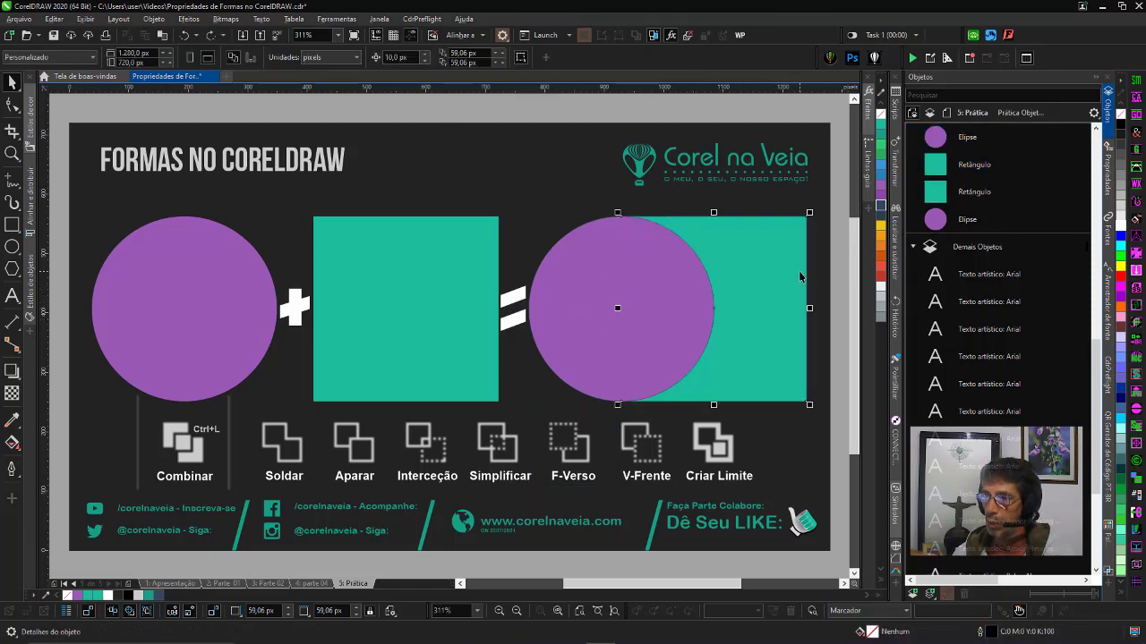
click(798, 270)
key(shift+Page_Up)
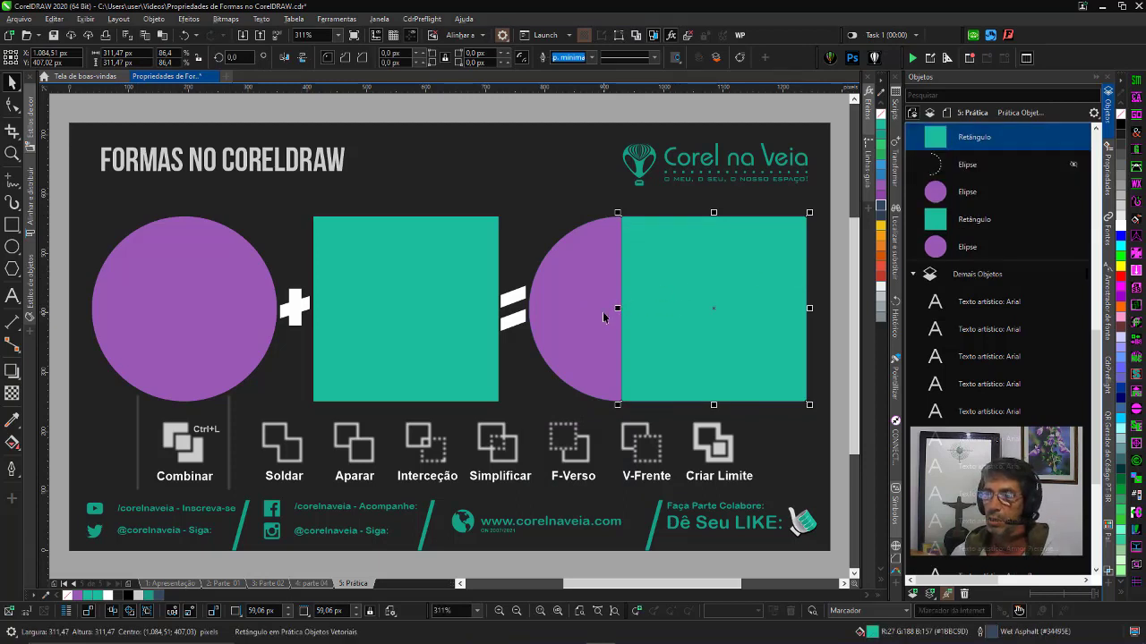
shift+click(603, 312)
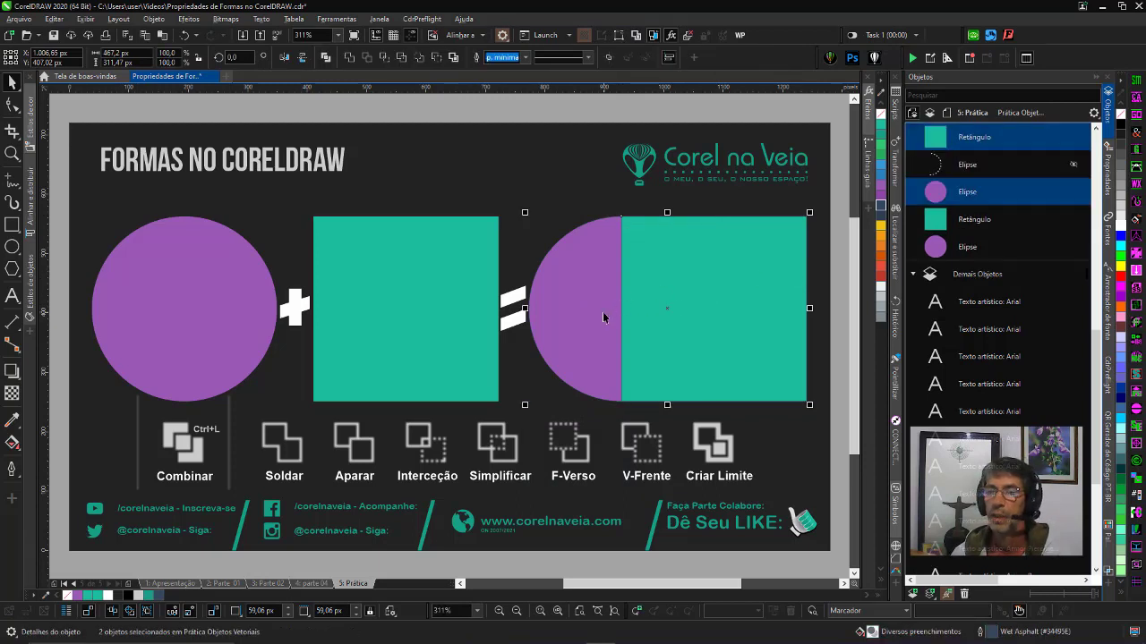
click(418, 59)
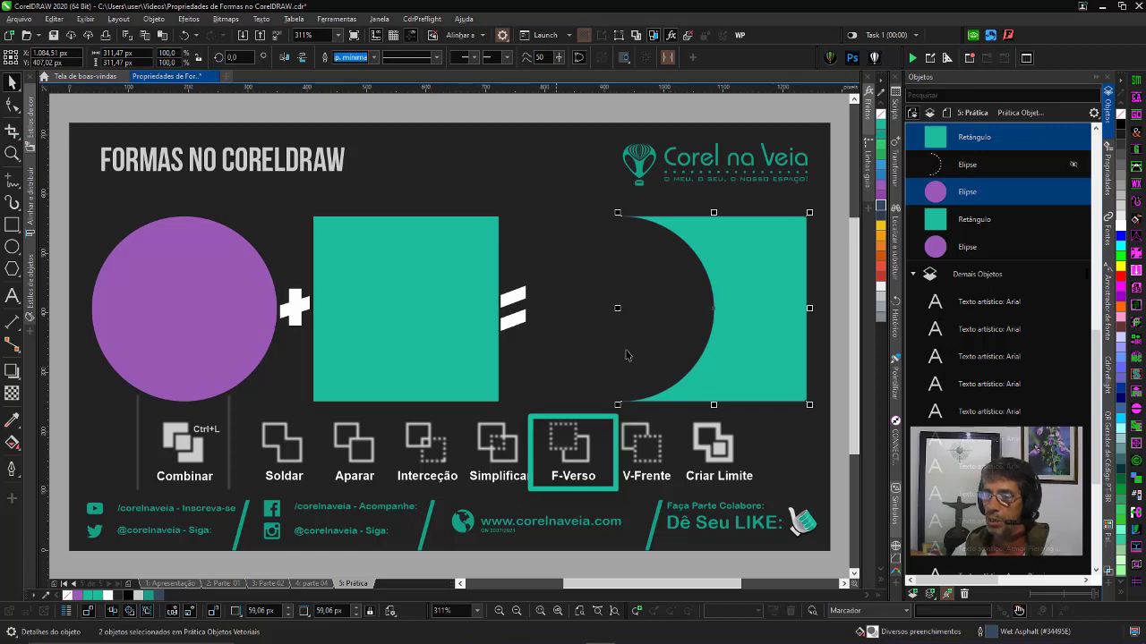
key(ctrl+z)
key(ctrl+z)
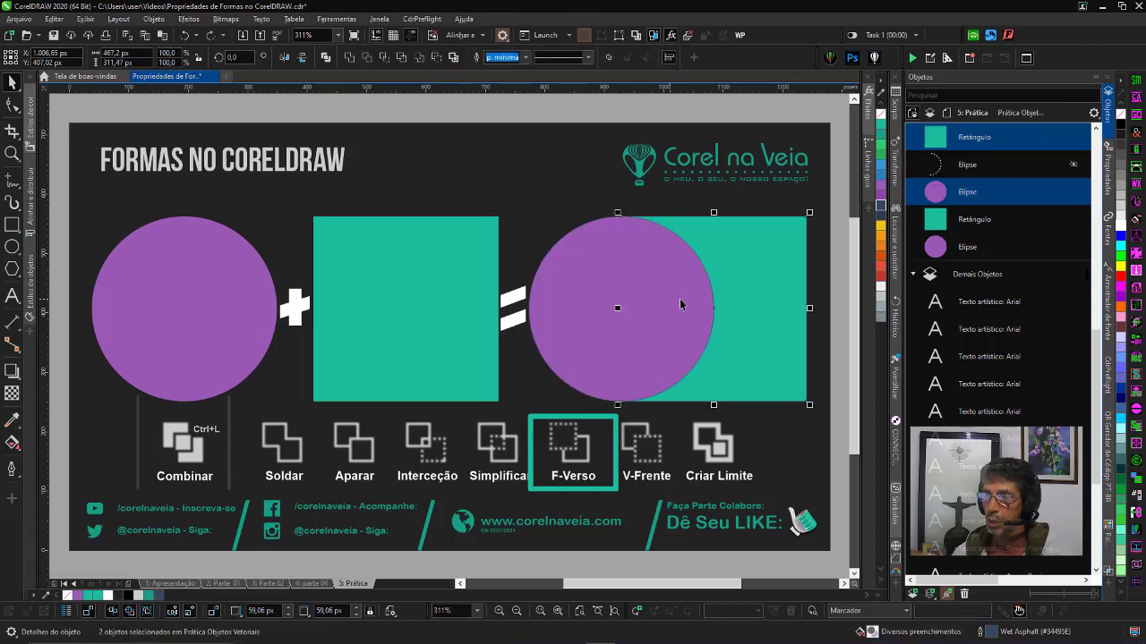
click(836, 261)
click(604, 281)
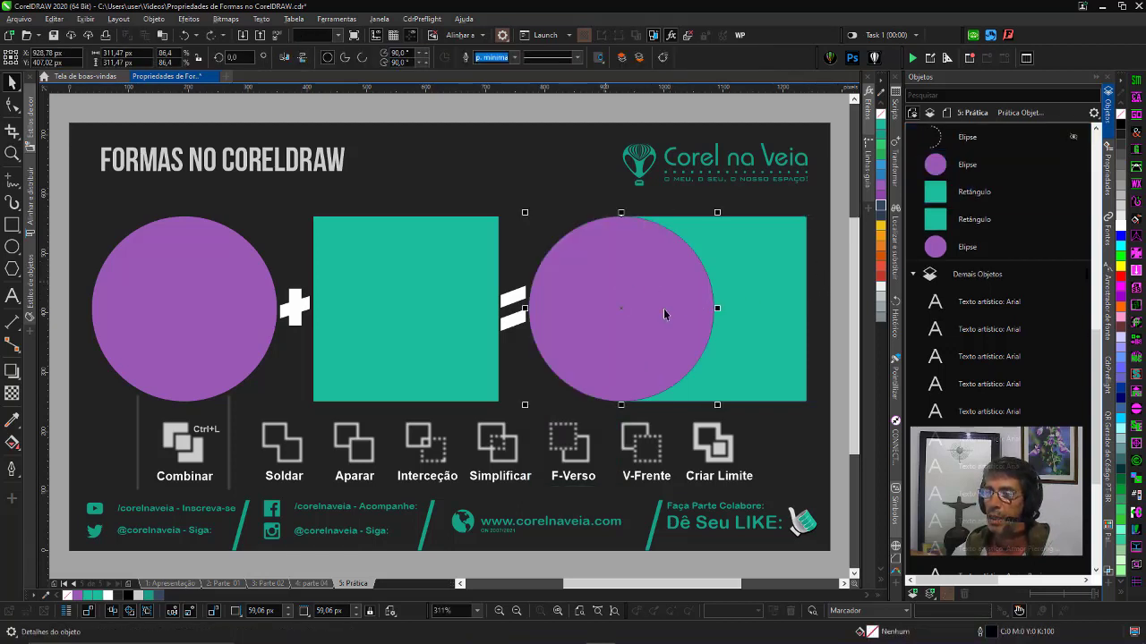
- Try trimming the circle from the teal square and the reverse, undoing both results
shift+click(758, 288)
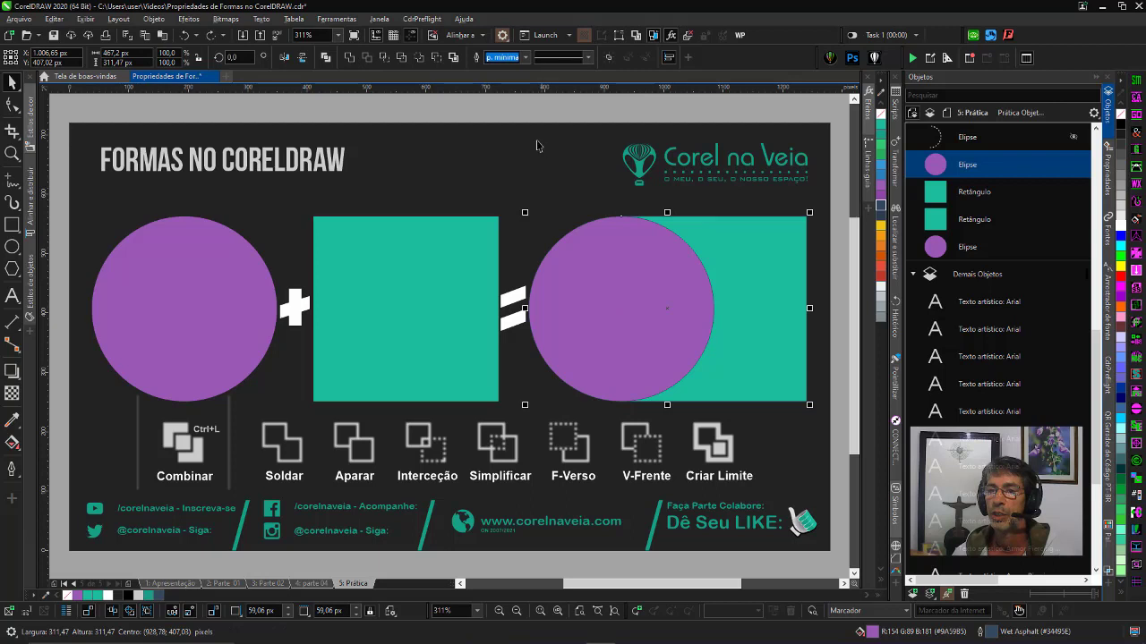
click(438, 59)
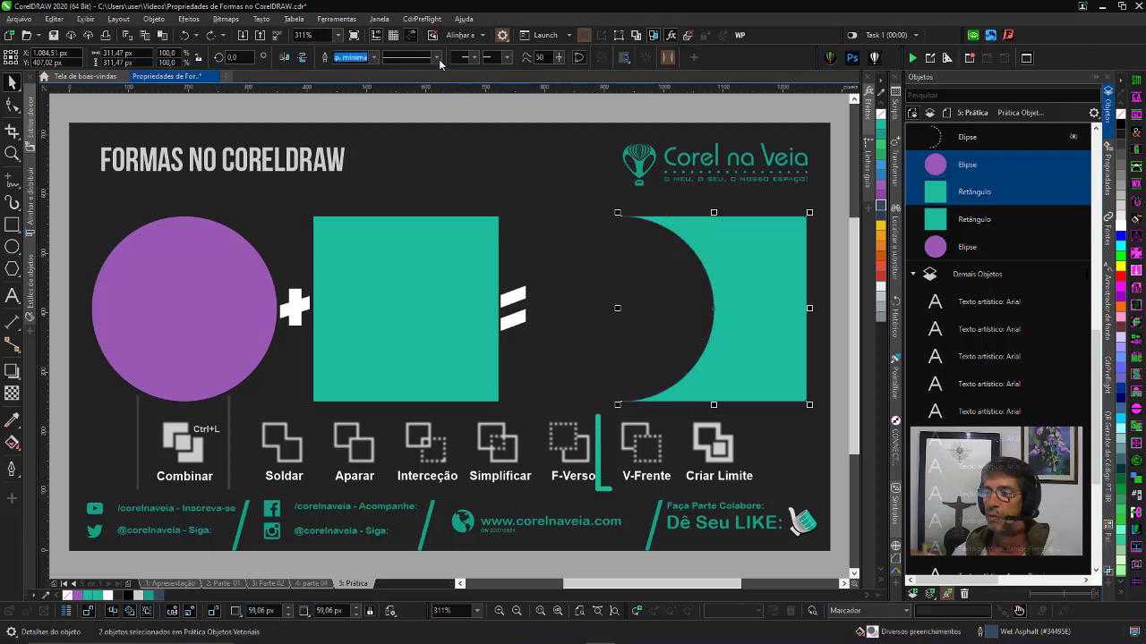
key(ctrl+z)
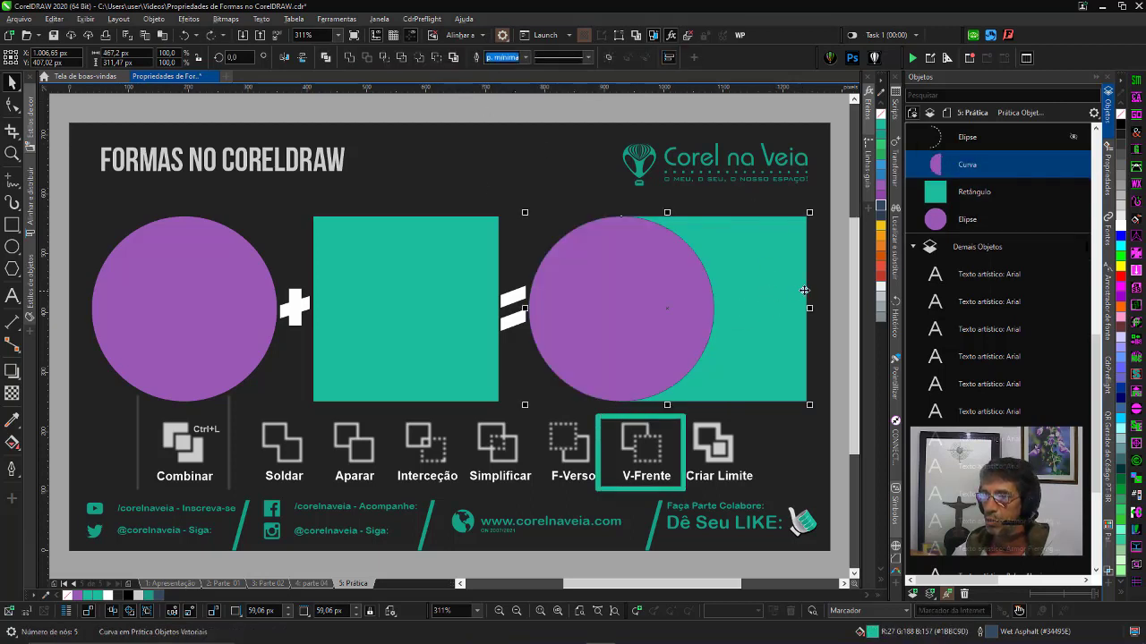
key(shift+Page_Up)
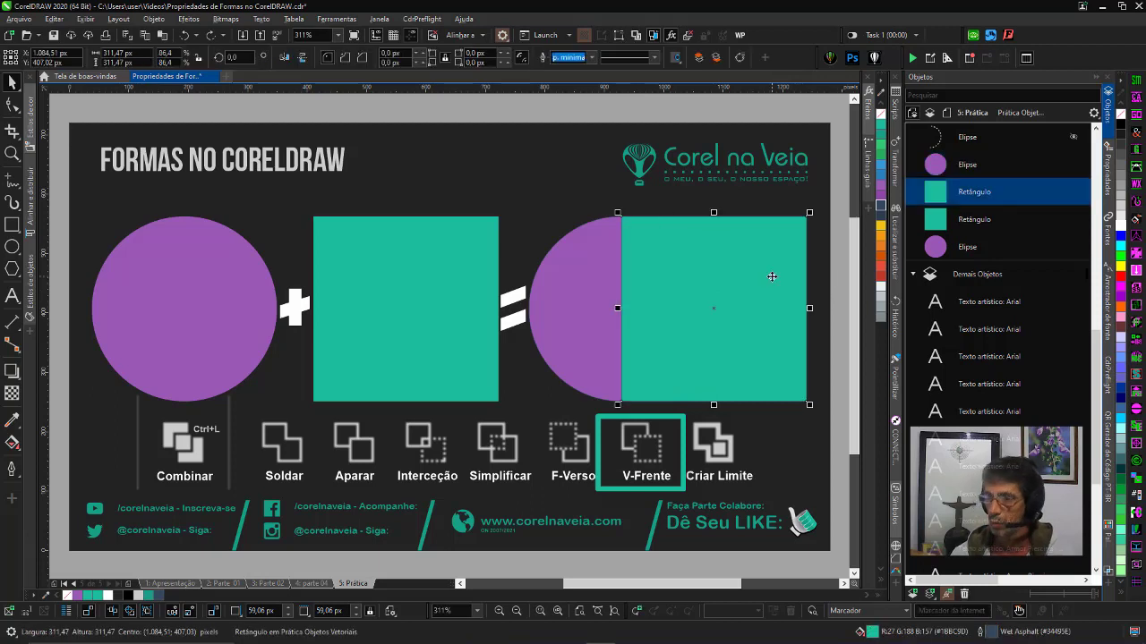
shift+click(608, 277)
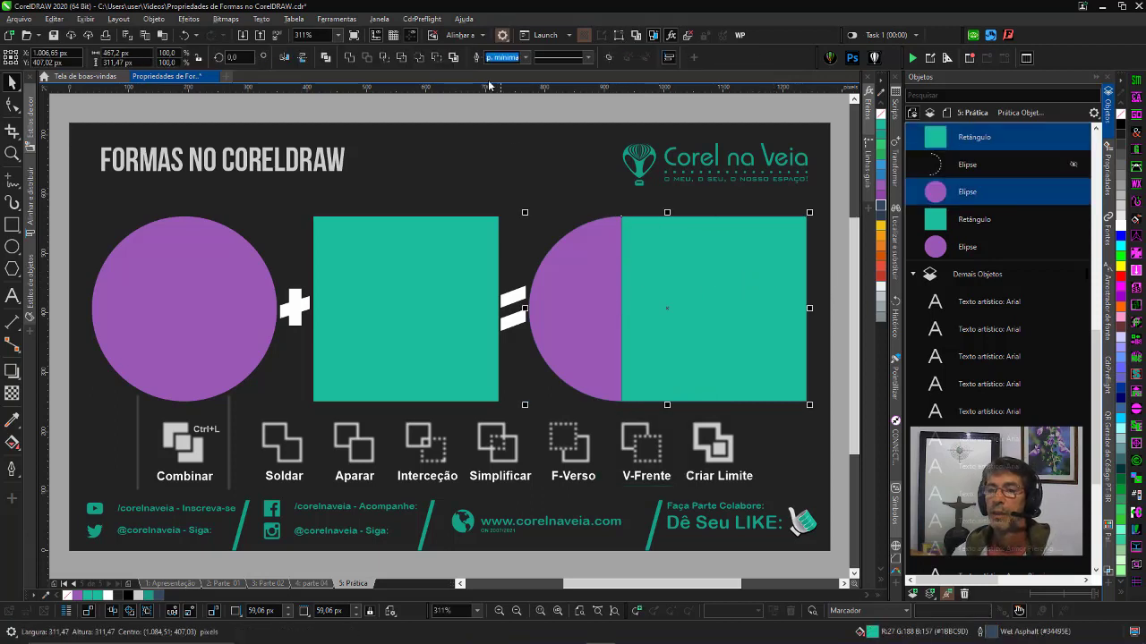
click(438, 61)
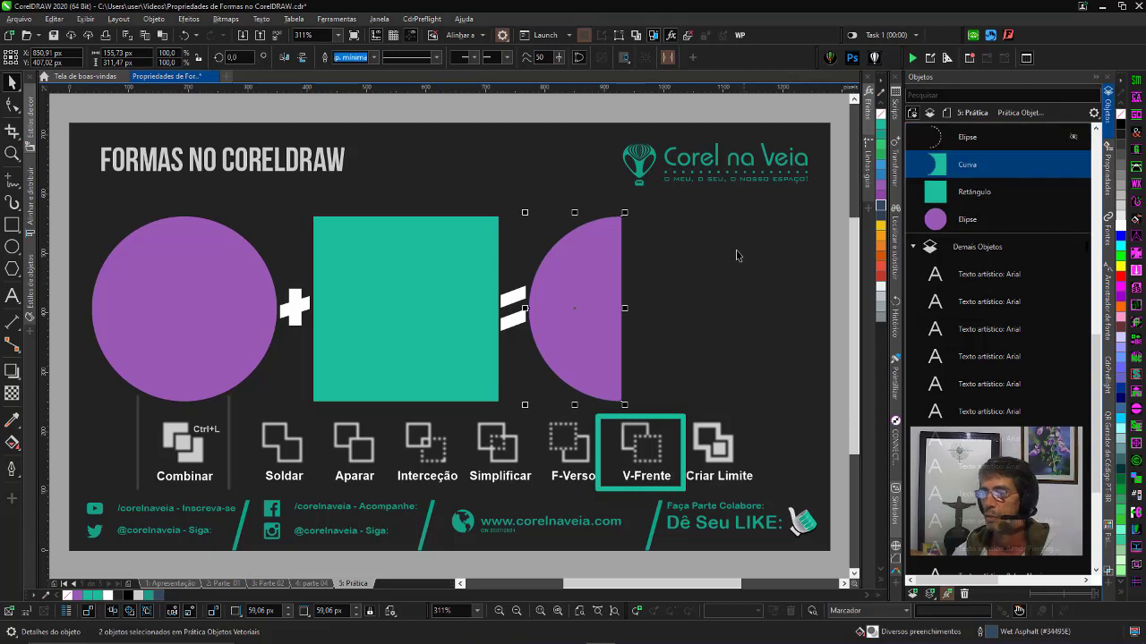
key(ctrl+z)
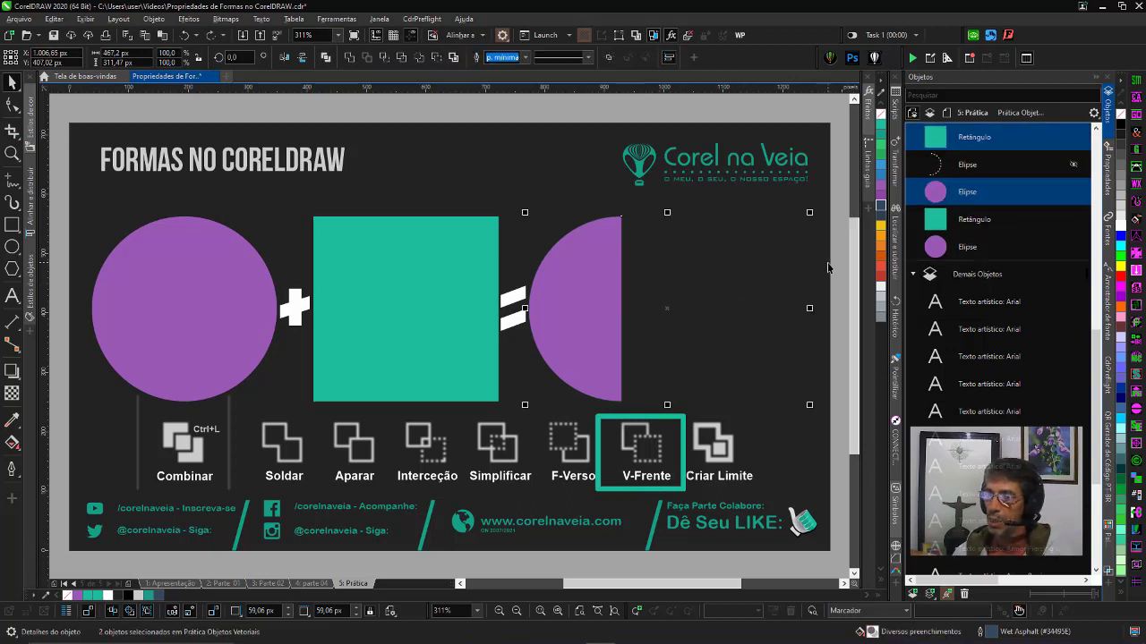
- Nudge the purple circle slightly left and down, then select it together with the teal square
click(759, 292)
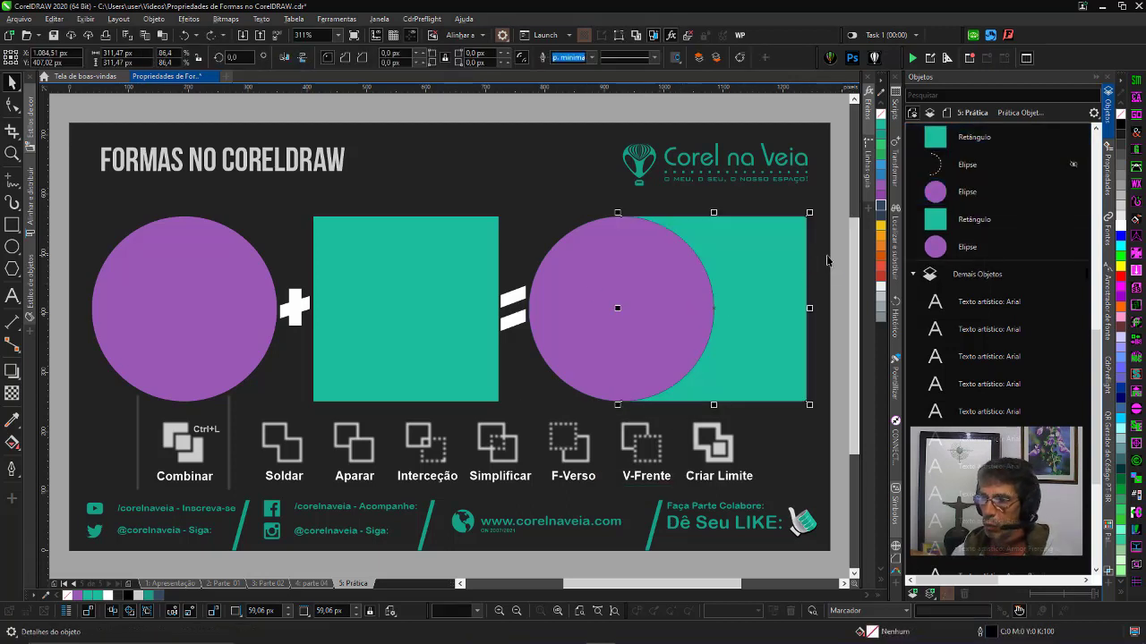
click(651, 287)
mouse_move(656, 288)
mouse_down()
mouse_move(626, 304)
mouse_move(656, 293)
mouse_up()
click(748, 289)
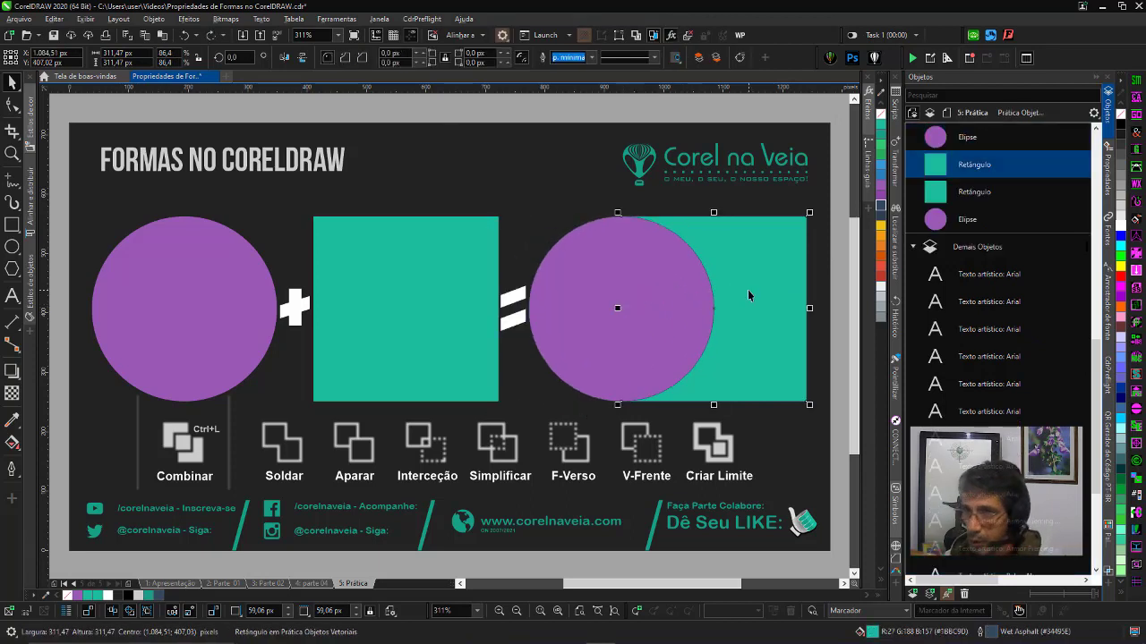
click(829, 283)
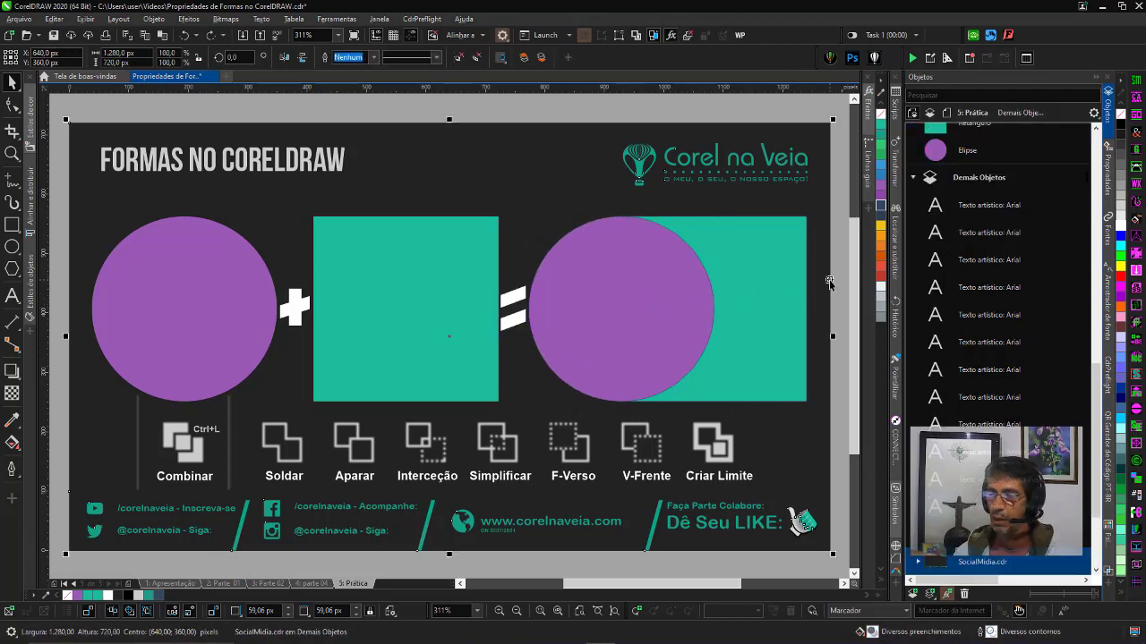
click(599, 318)
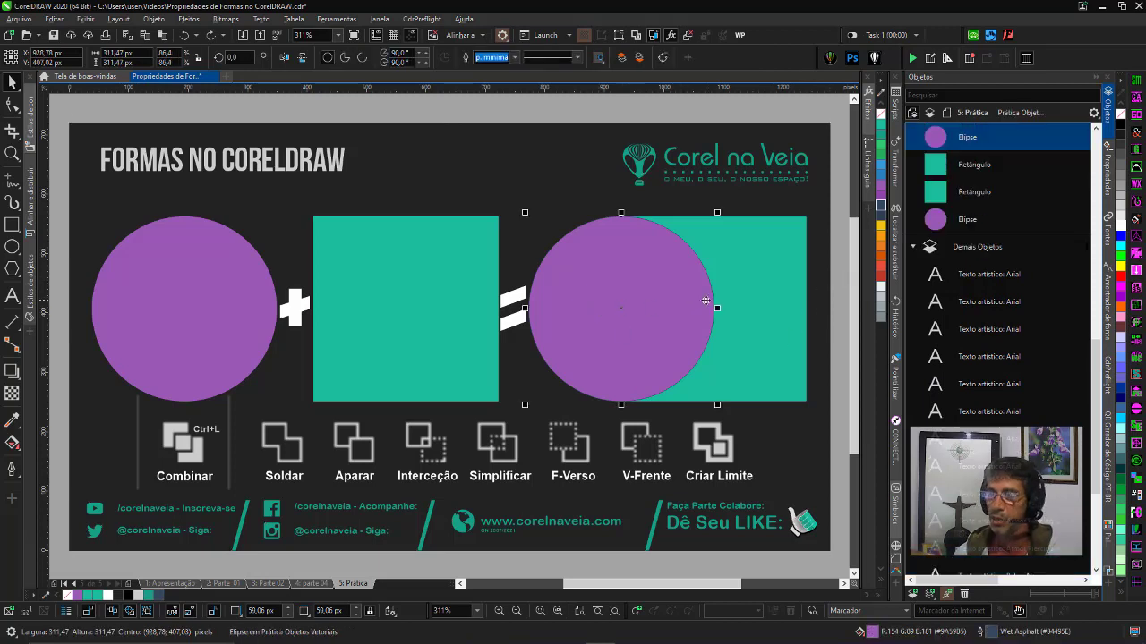
shift+click(754, 289)
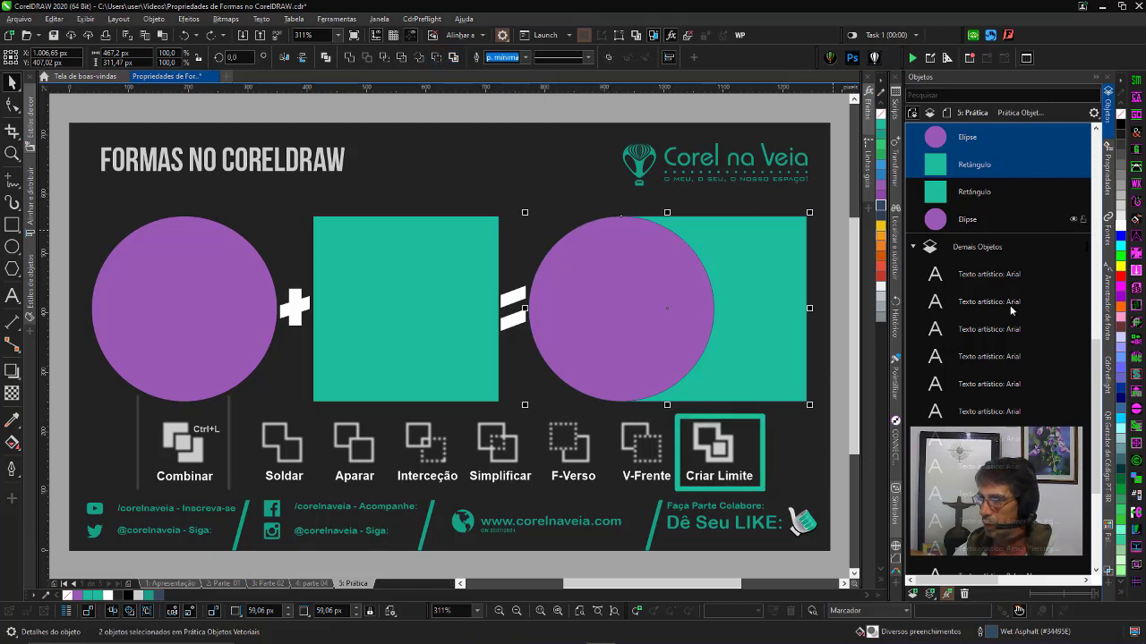
- Create a boundary outline around the circle and square, test-moving it and undoing the move
scroll(1012, 311, up, 3)
click(914, 387)
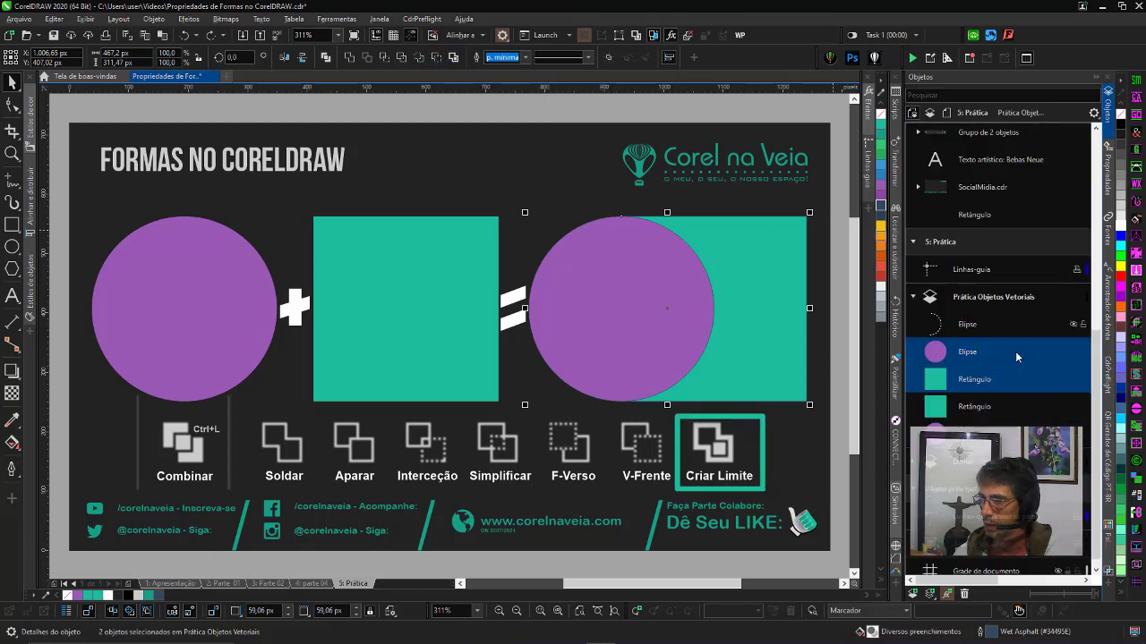
click(453, 58)
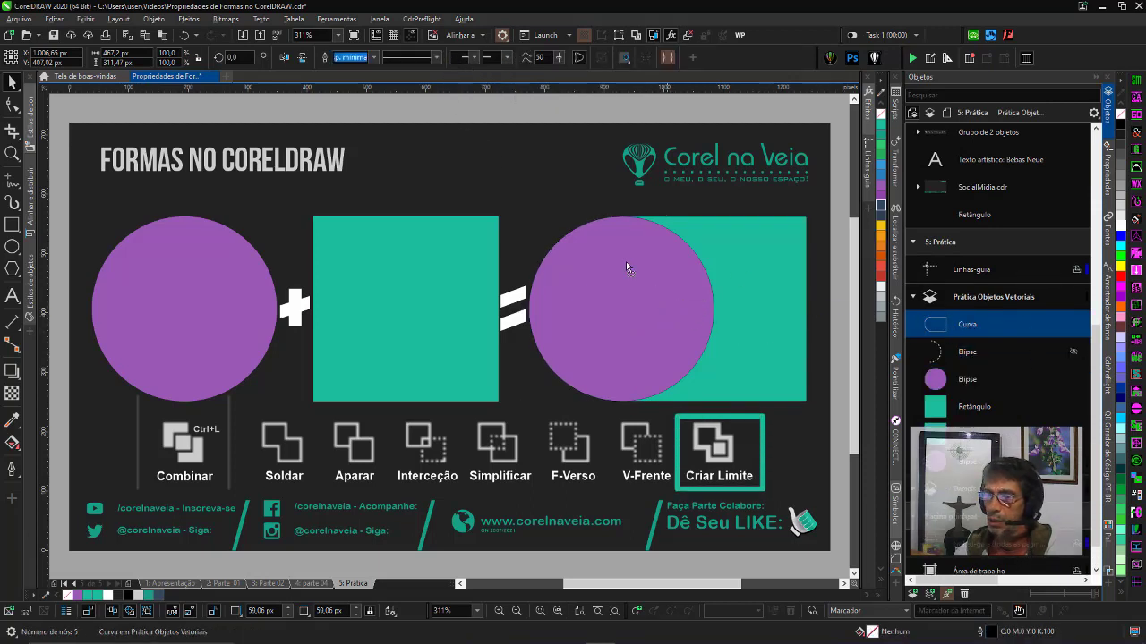
drag(671, 314, 501, 238)
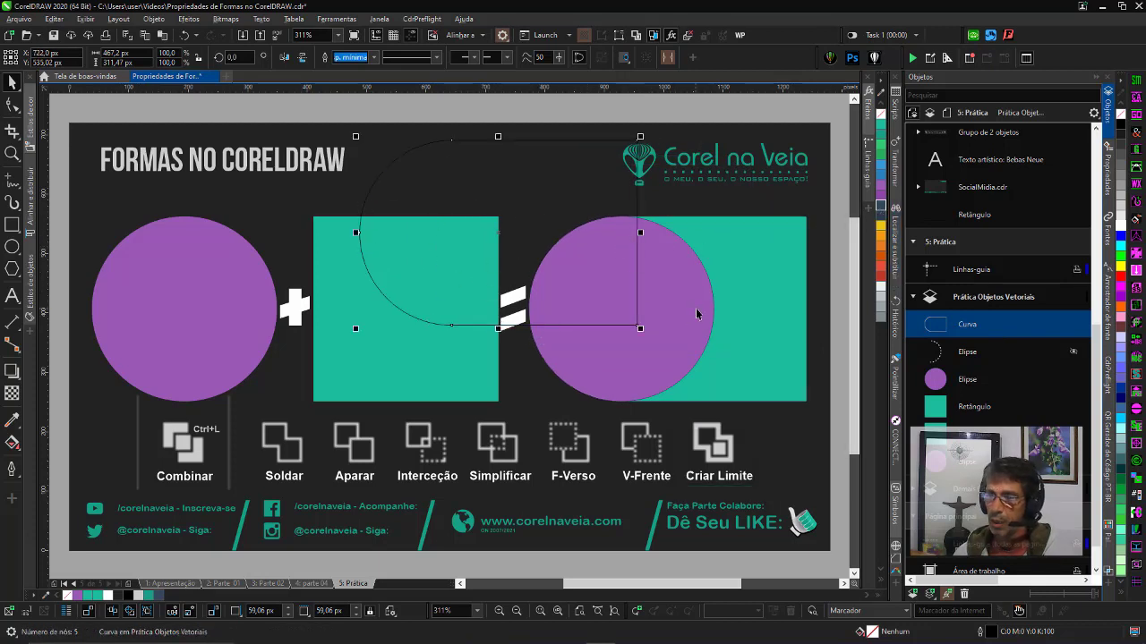
key(ctrl+z)
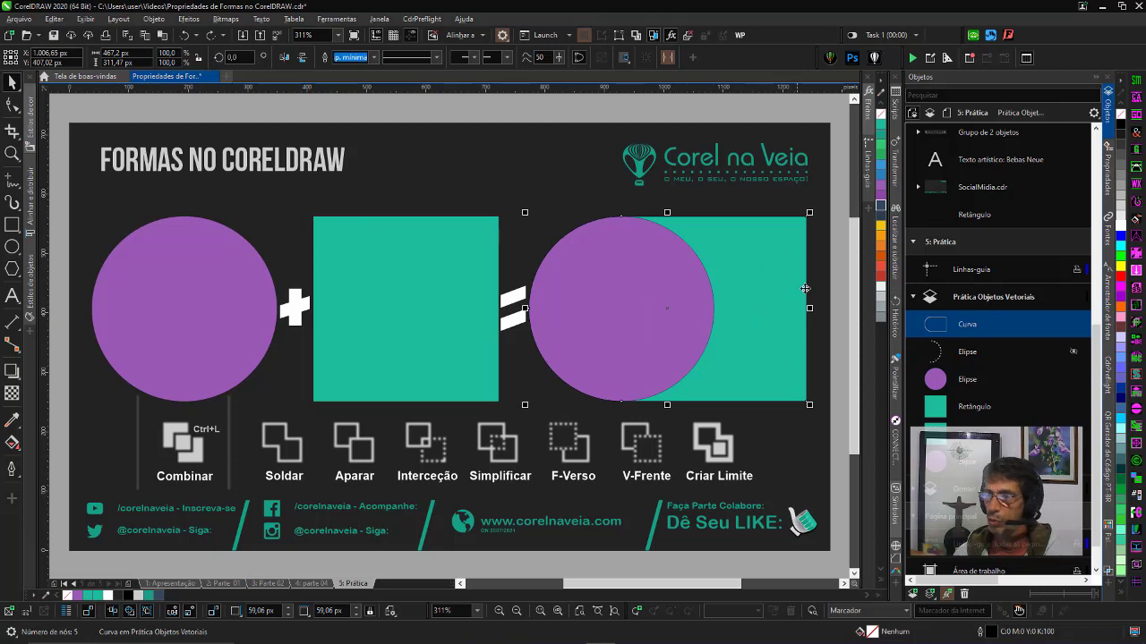
- Move the left purple circle over the right shapes, create another boundary and shift it left
mouse_move(200, 289)
mouse_down()
mouse_move(601, 269)
mouse_move(636, 232)
mouse_up()
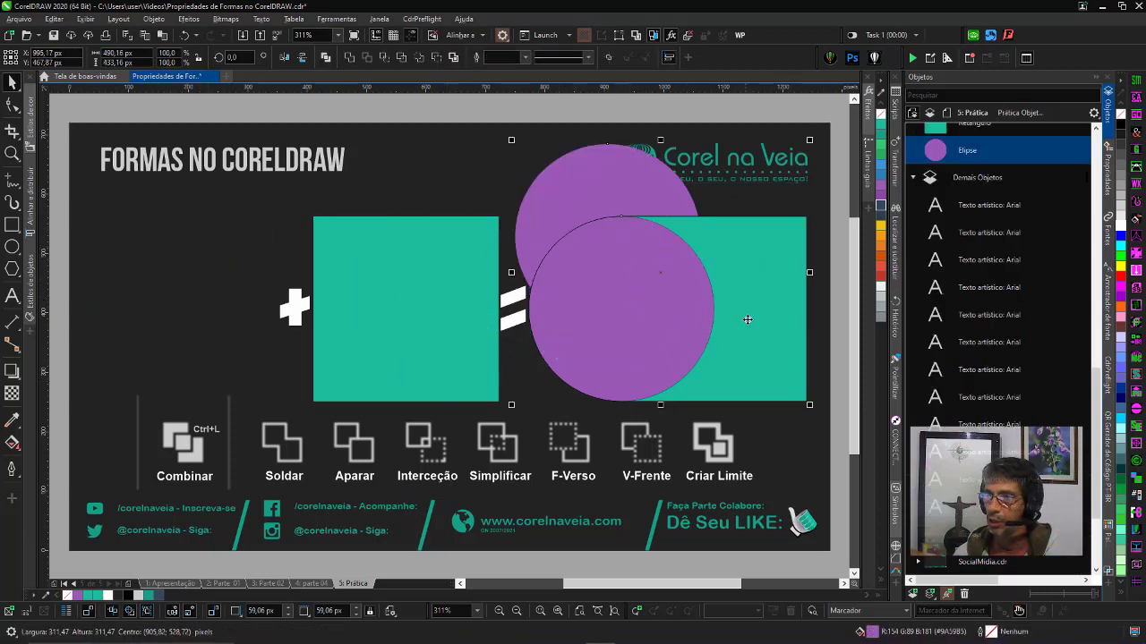
click(765, 300)
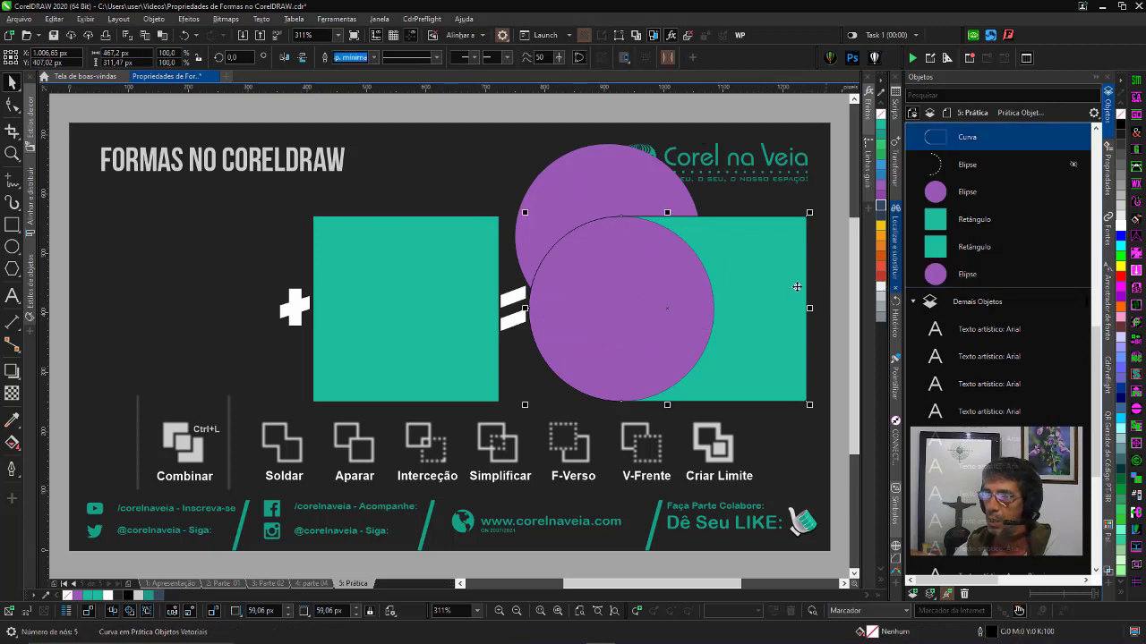
click(590, 185)
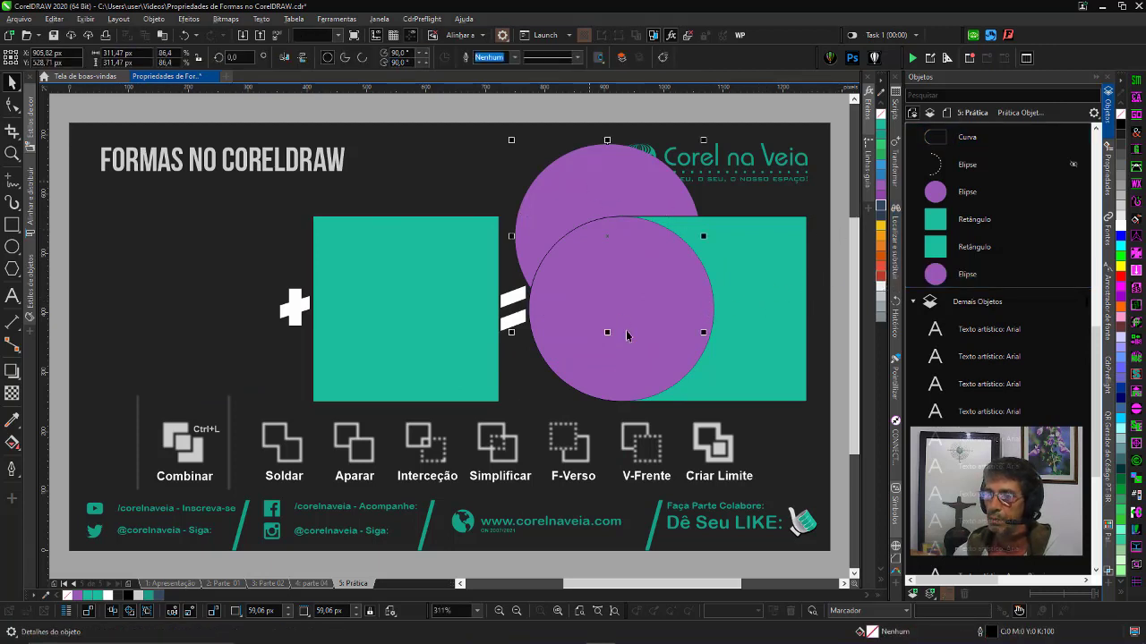
shift+click(773, 301)
shift+click(775, 302)
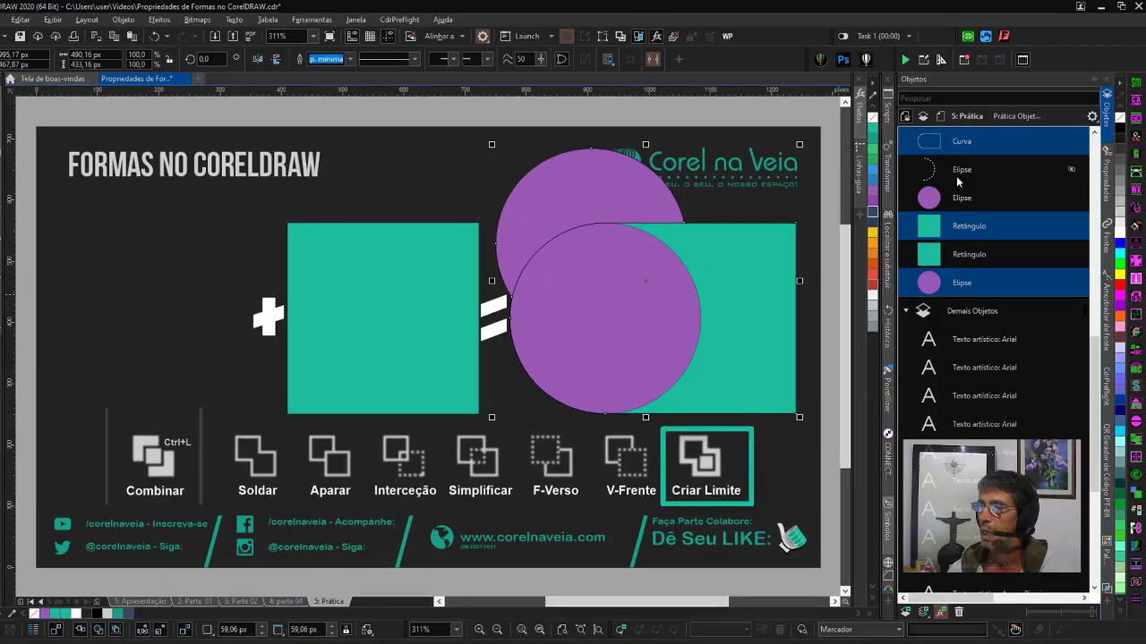
click(667, 57)
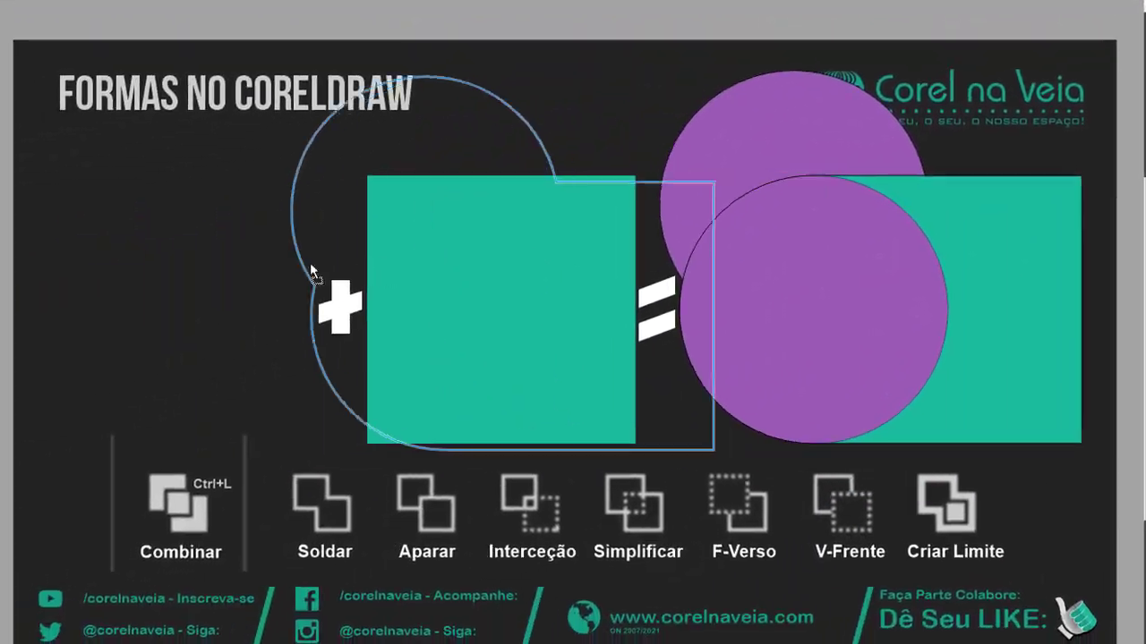
drag(311, 271, 28, 290)
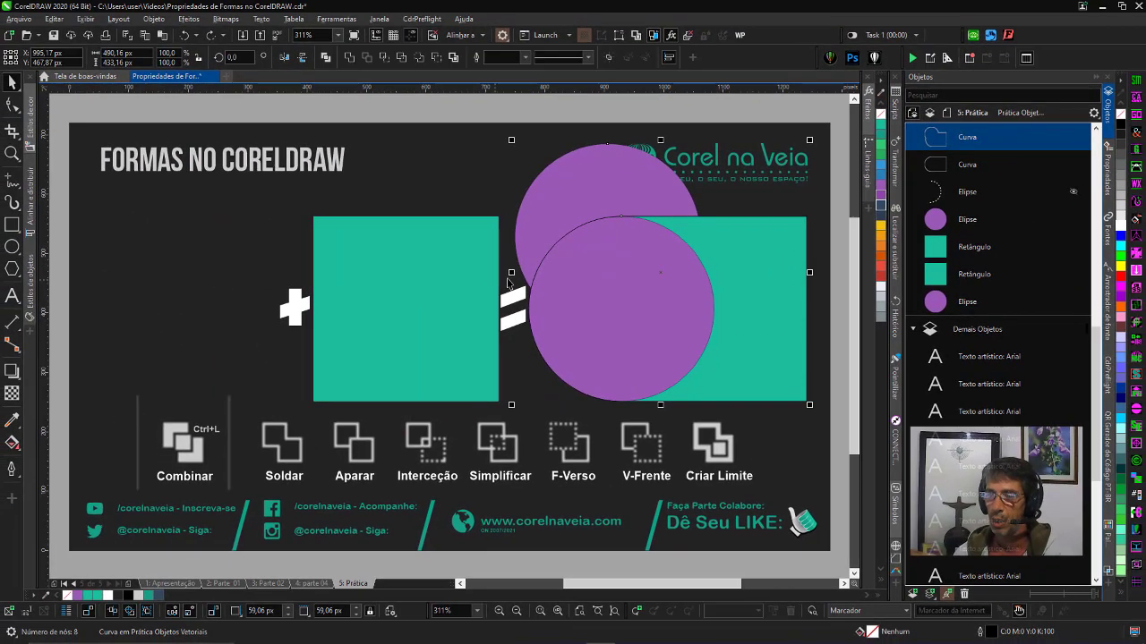
- Inspect the boundary curve by selecting and deselecting it, then bring up the Corel na Veia article
click(835, 273)
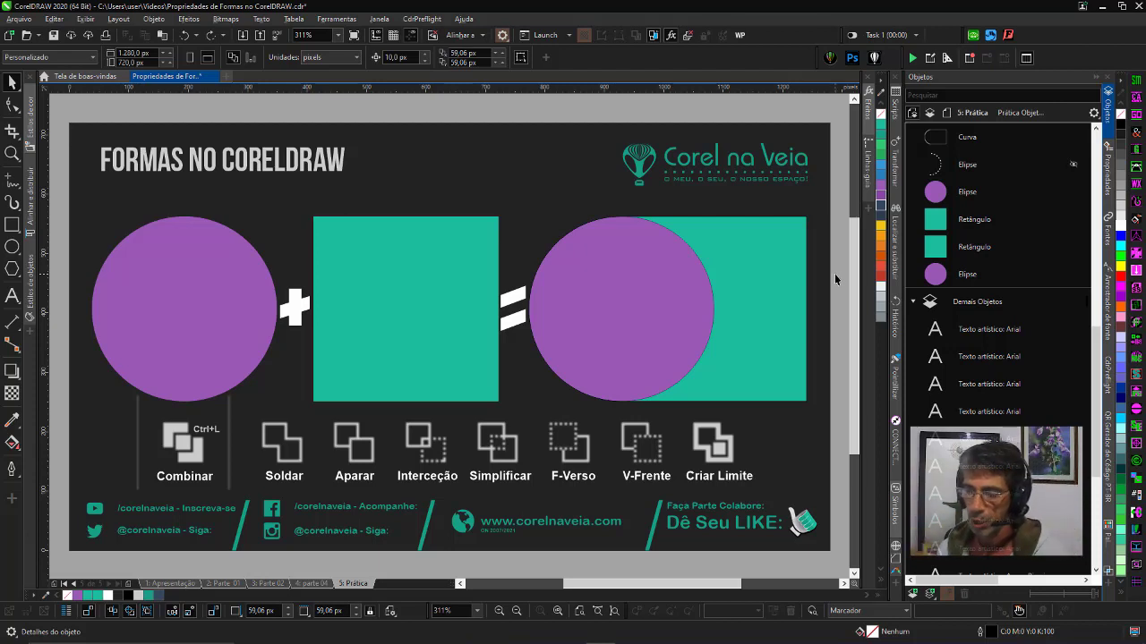
click(584, 333)
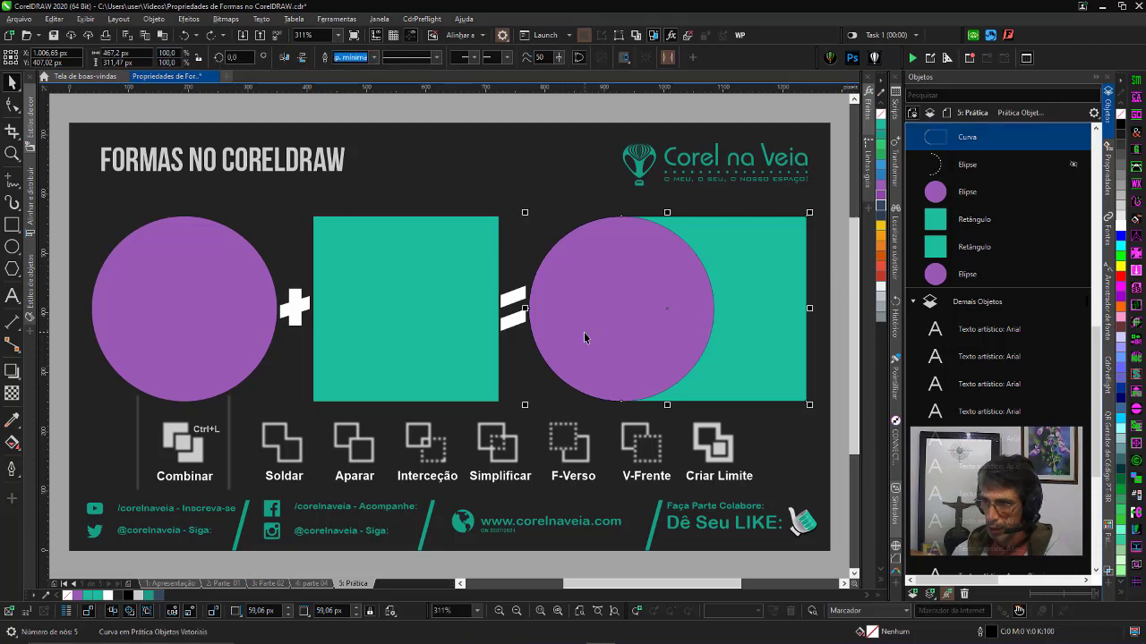
click(838, 238)
click(767, 288)
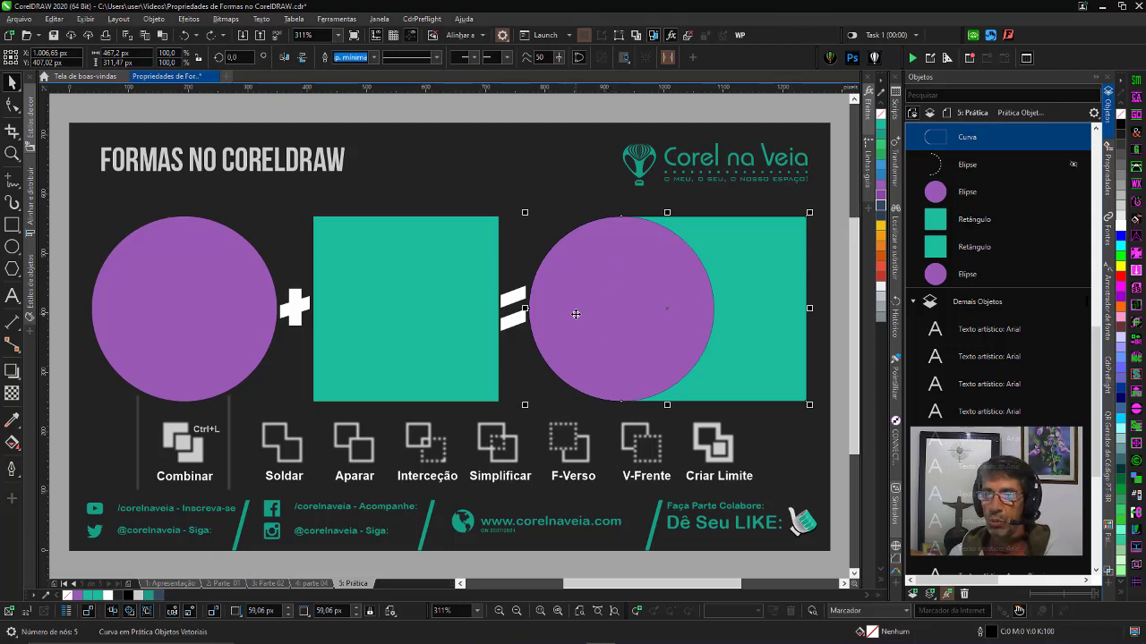
click(836, 291)
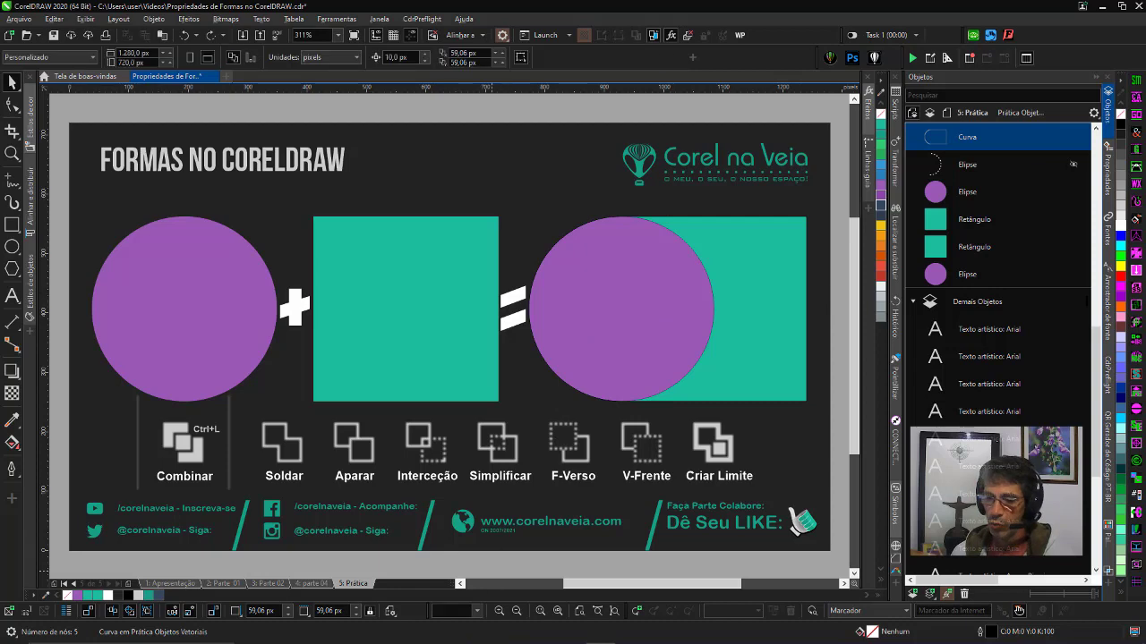
click(482, 633)
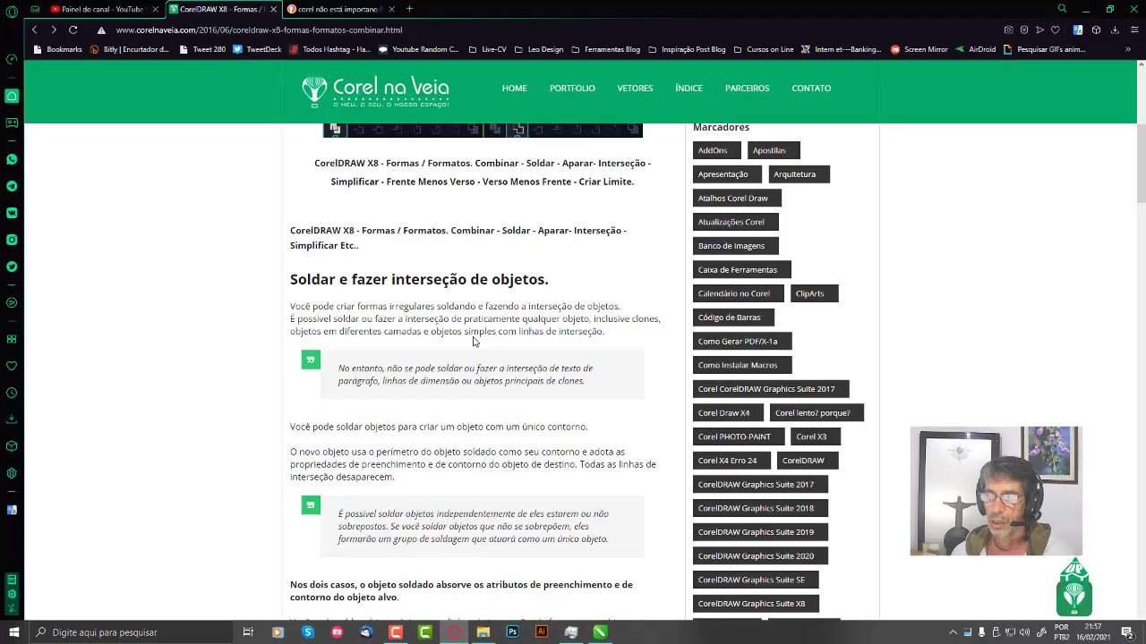
- Scroll through the shaping infographic from Combinar down to Criar um Limite
scroll(479, 340, down, 2)
scroll(478, 340, down, 4)
scroll(479, 340, down, 3)
scroll(479, 340, down, 2)
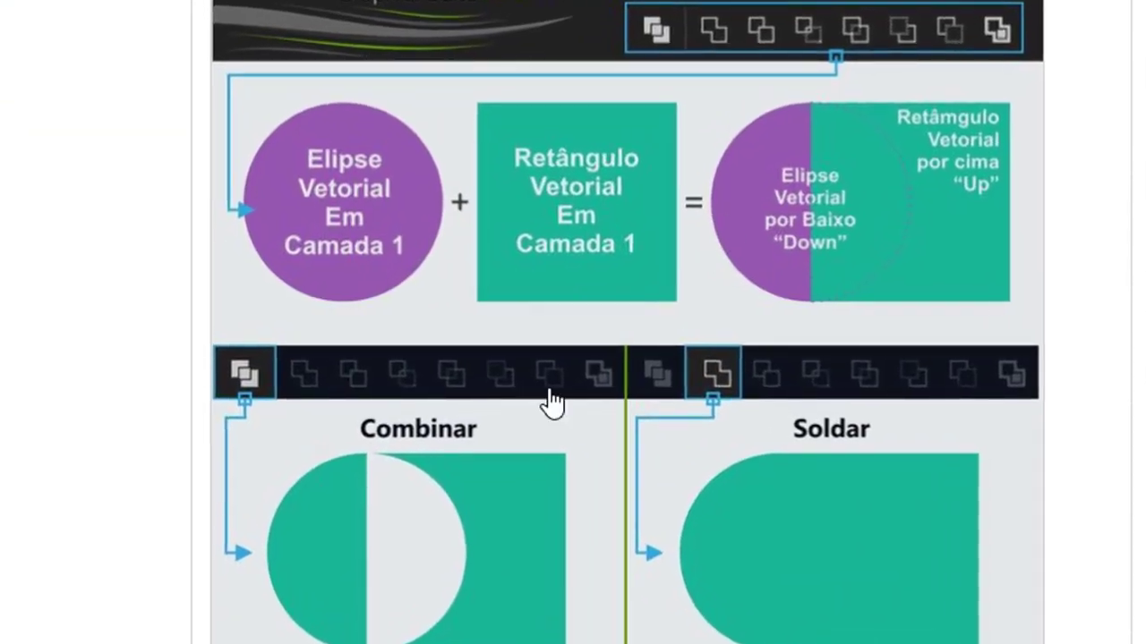
scroll(537, 394, up, 2)
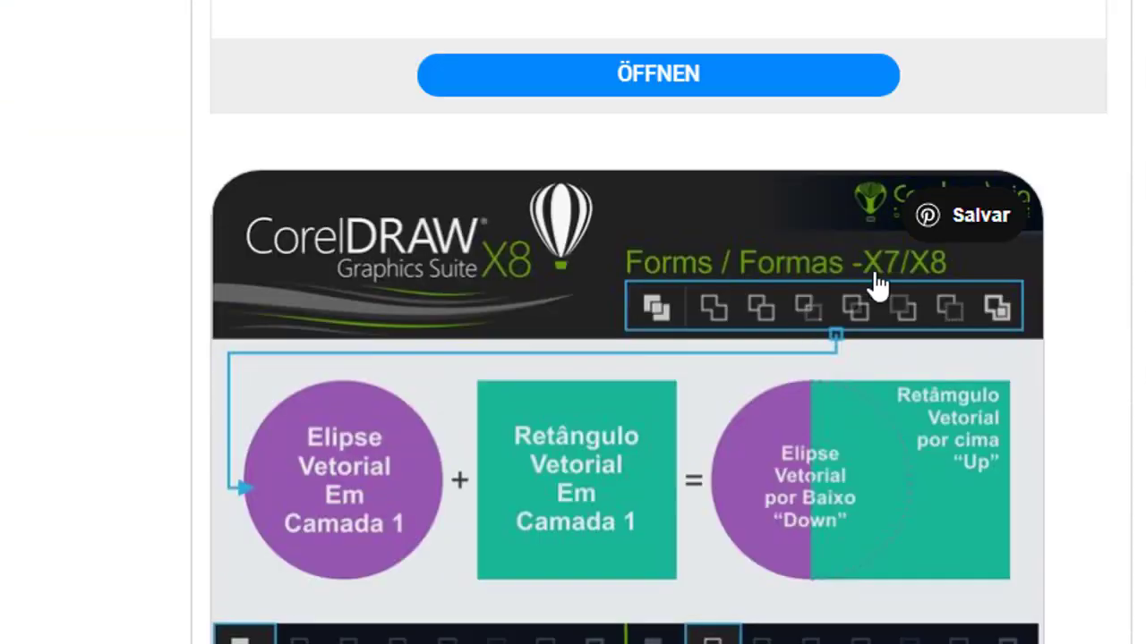
scroll(598, 566, down, 2)
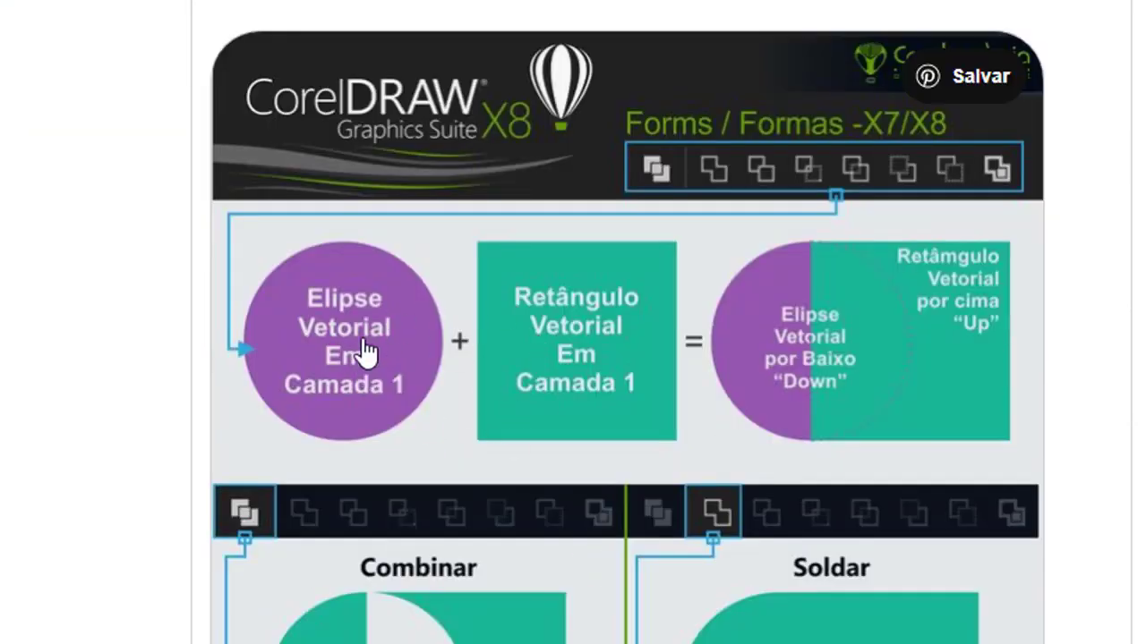
scroll(690, 414, down, 4)
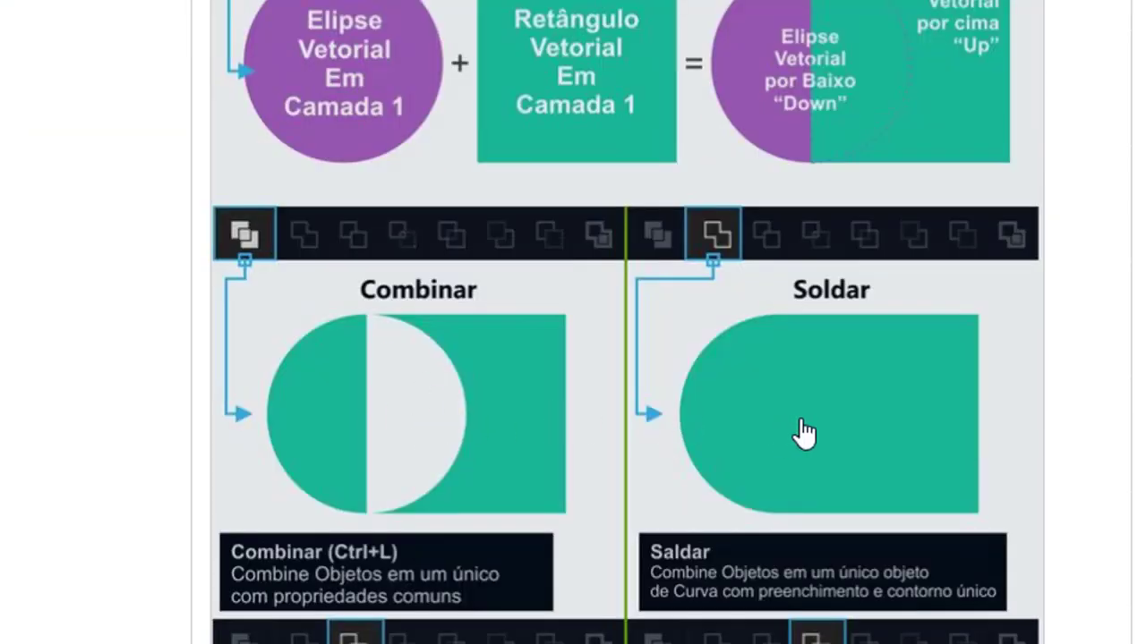
scroll(797, 435, down, 6)
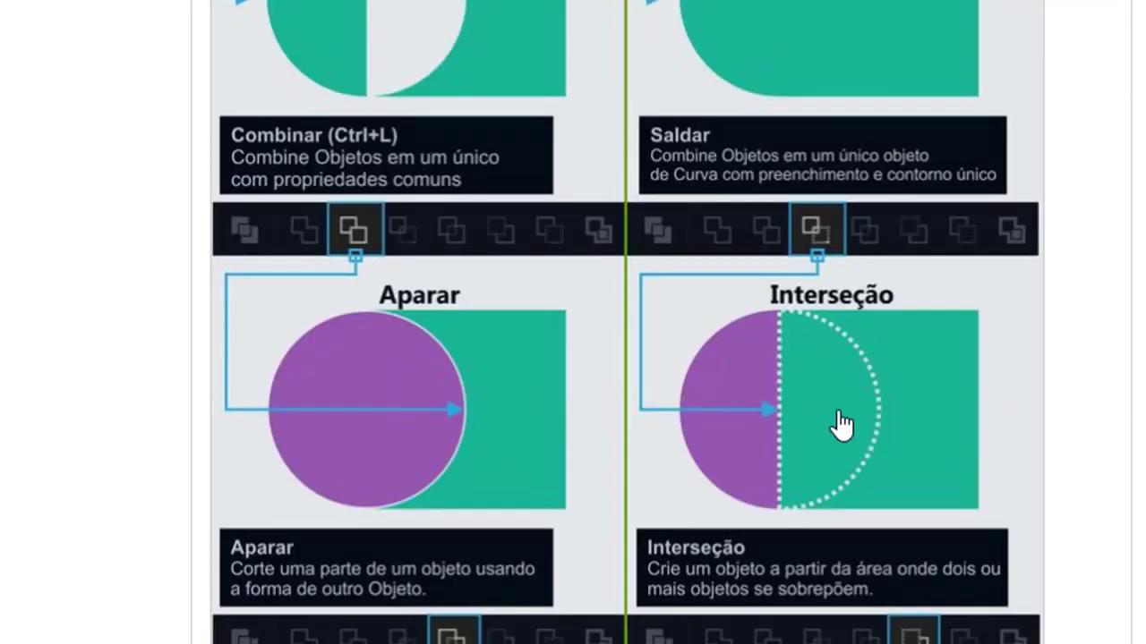
scroll(844, 427, down, 4)
scroll(422, 580, down, 4)
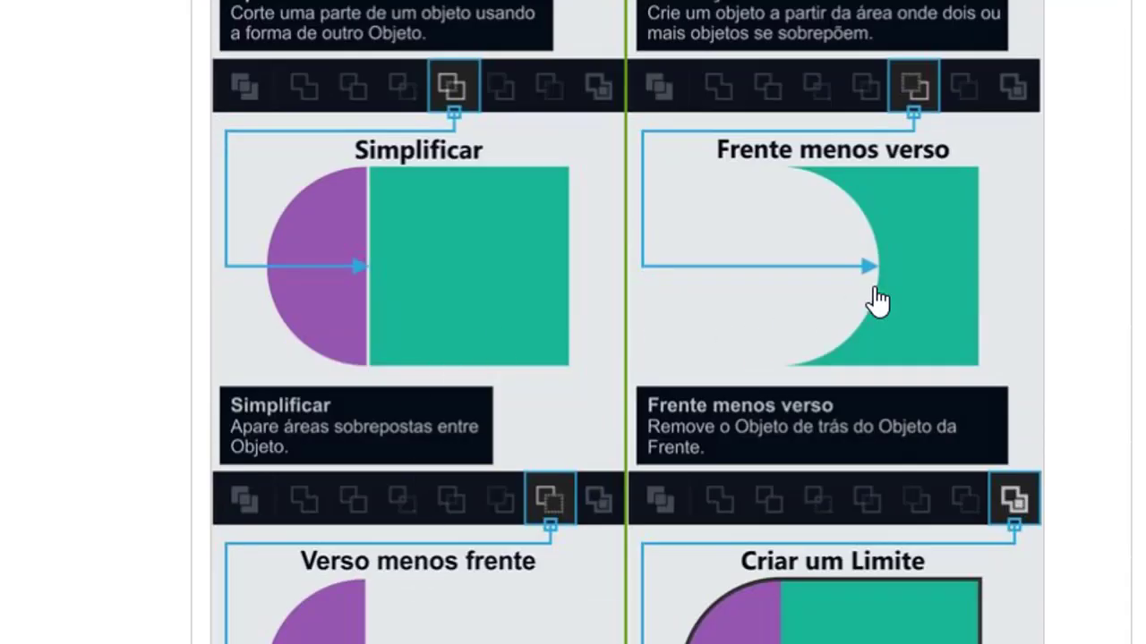
scroll(875, 302, down, 4)
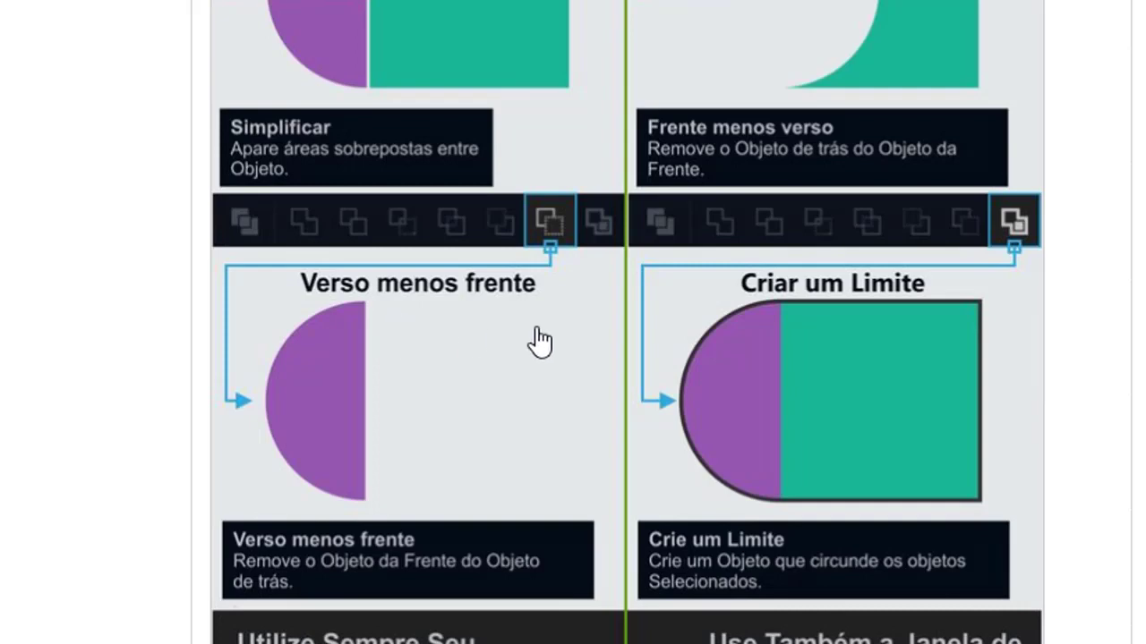
scroll(813, 507, down, 2)
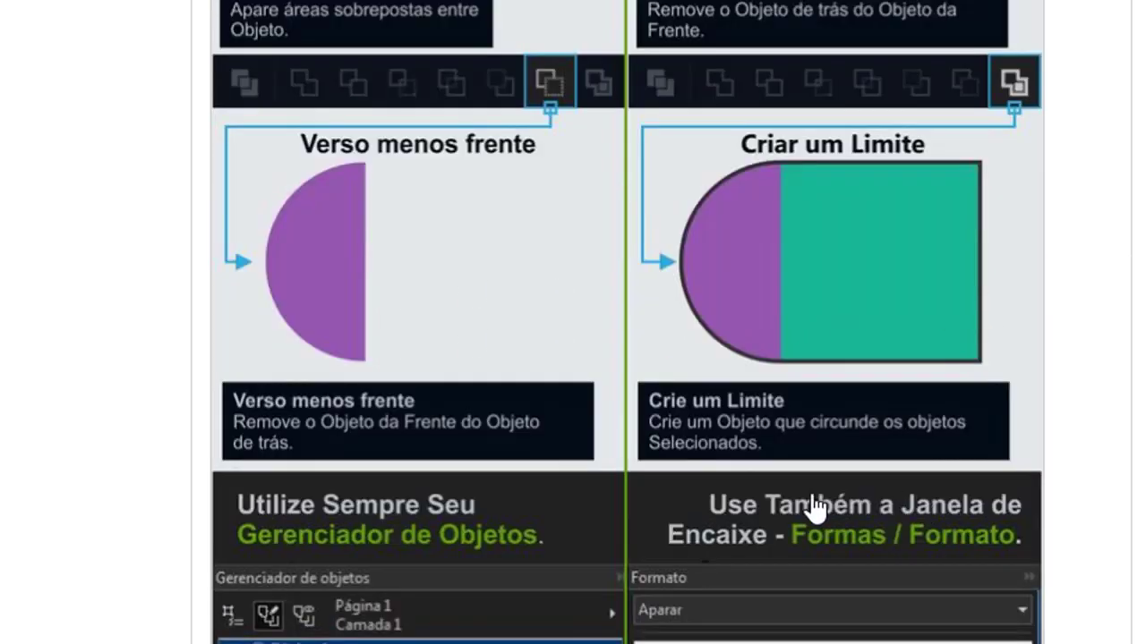
scroll(768, 600, down, 2)
scroll(768, 600, down, 3)
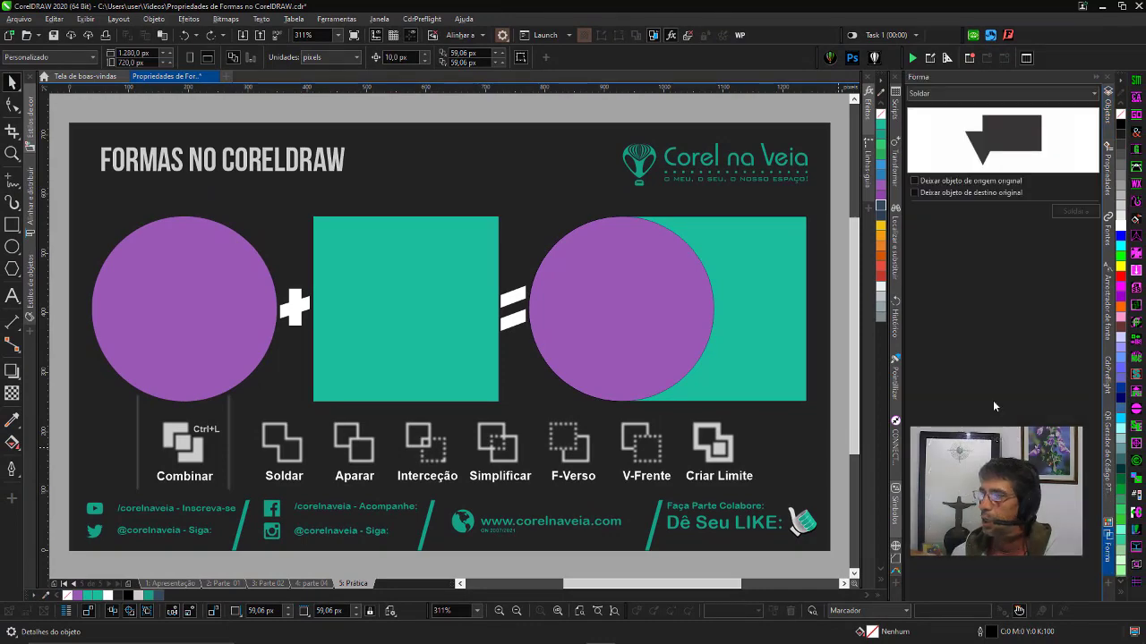
- Keep Soldar in the Shaping docker, collapse it, and show the Objetos docker list instead
click(949, 93)
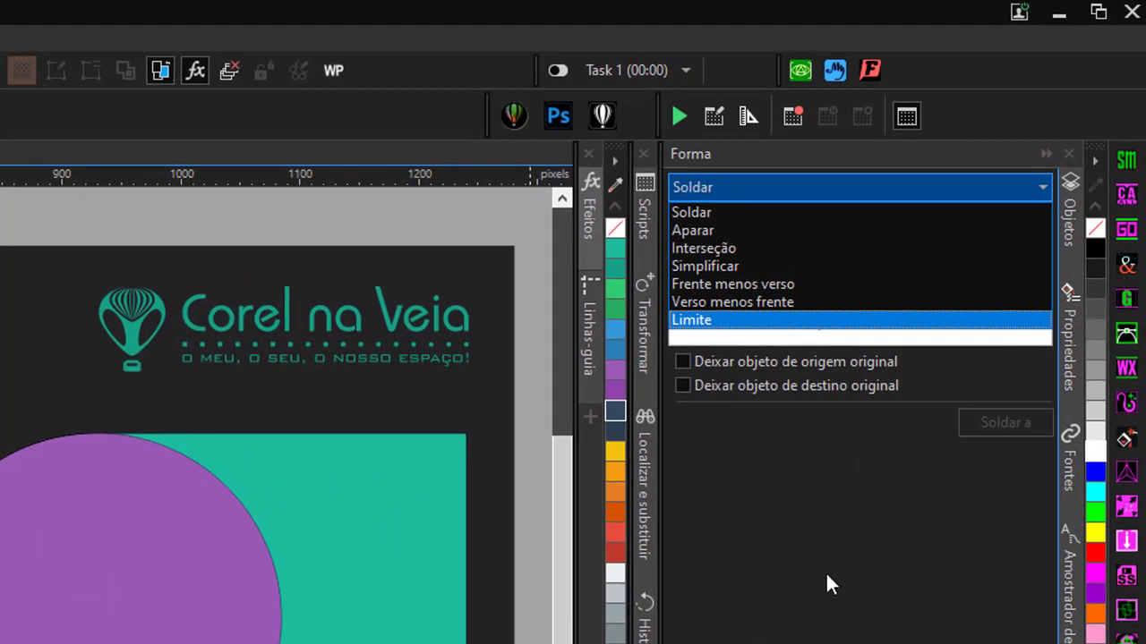
click(854, 519)
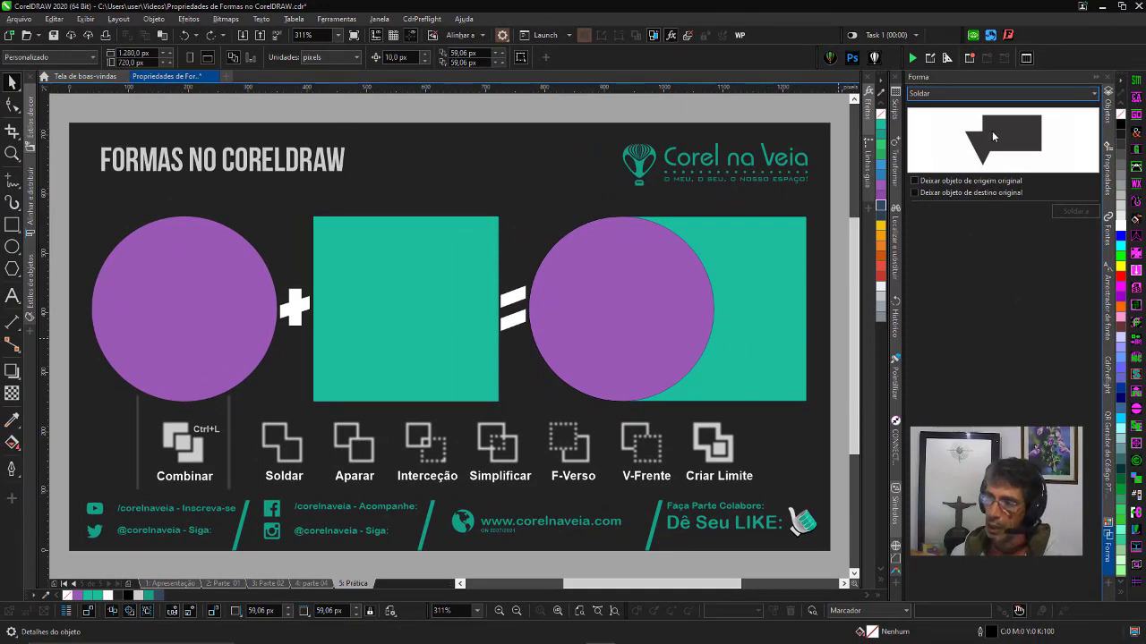
click(1108, 547)
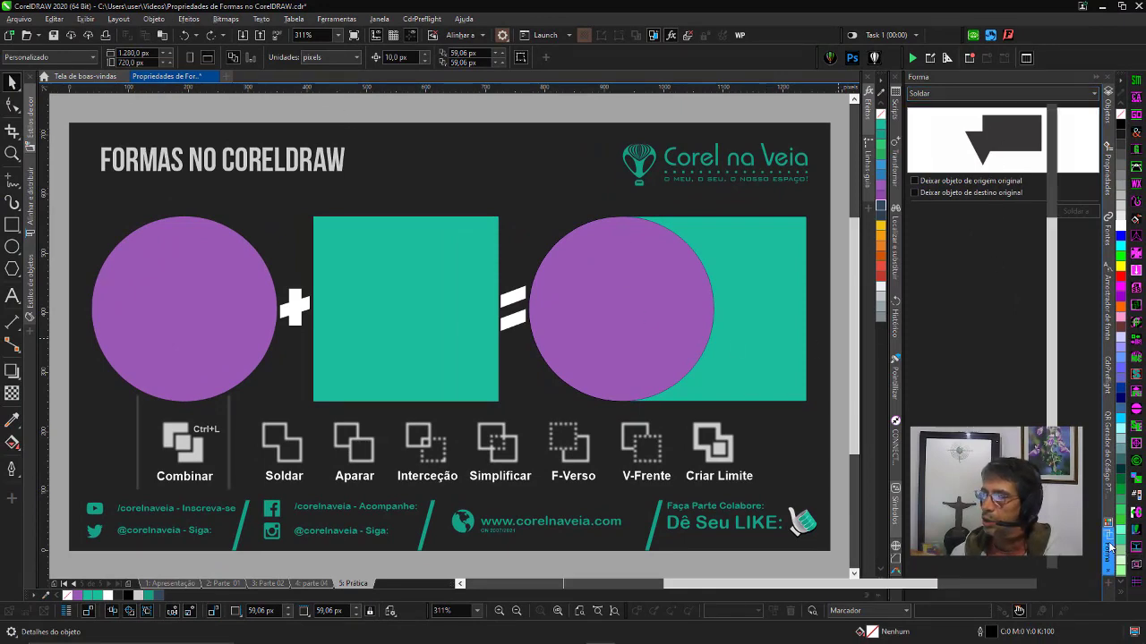
click(1110, 107)
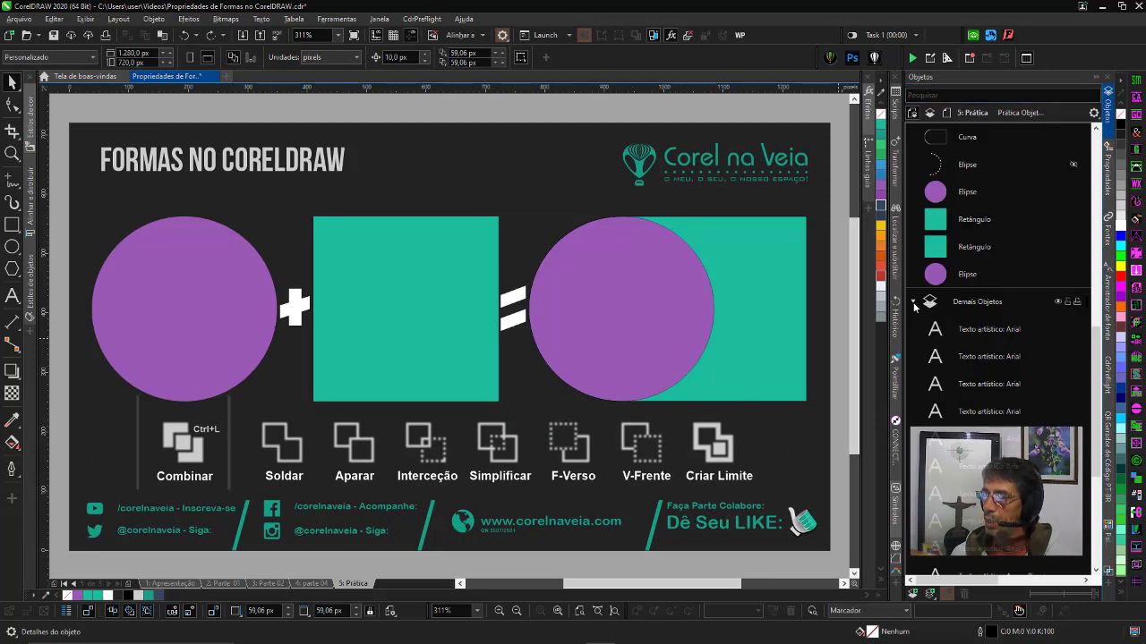
- Select the right-hand purple circle and the circle outline curve in Objetos, then apply Trim
scroll(911, 304, up, 3)
click(966, 352)
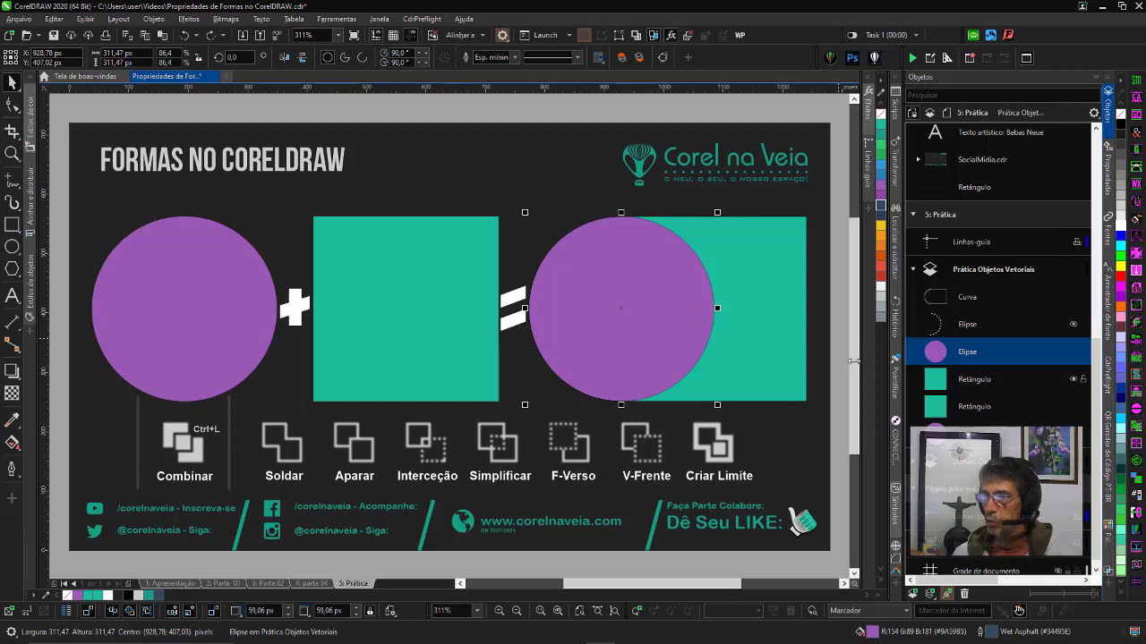
ctrl+click(944, 301)
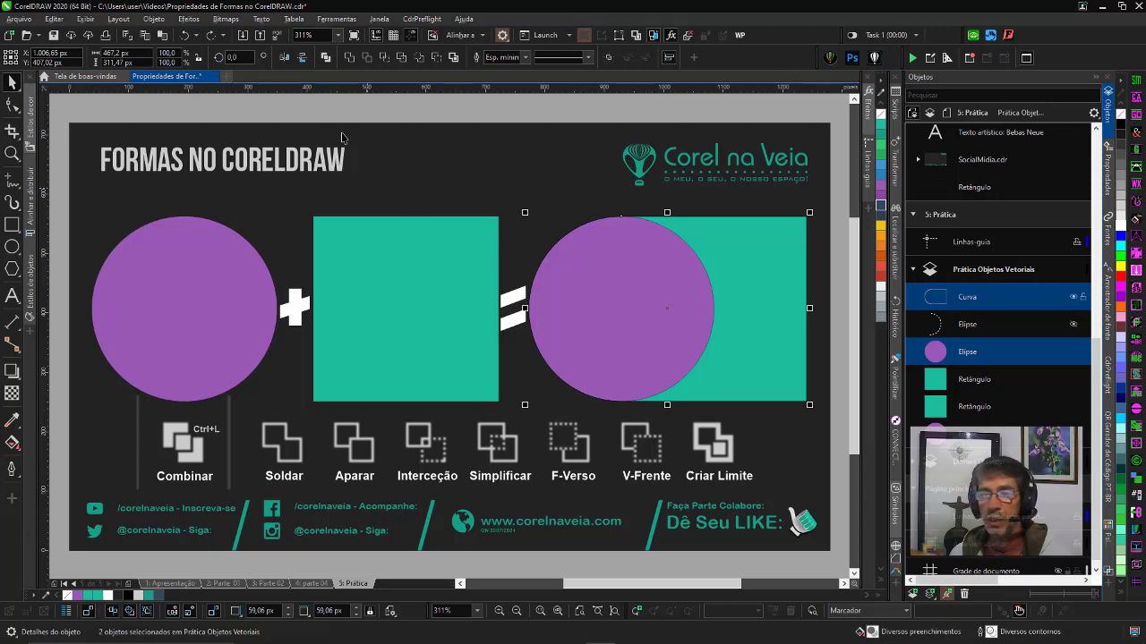
click(328, 61)
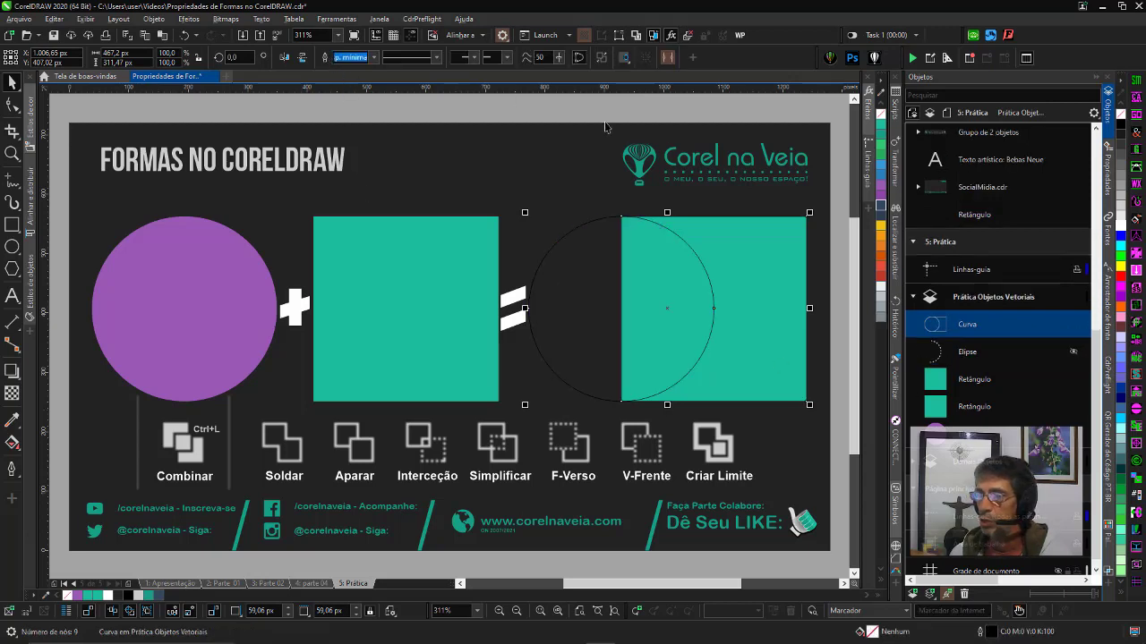
- Try moving the trimmed curve onto the middle square and filling it yellow, then undo both
drag(713, 313, 516, 218)
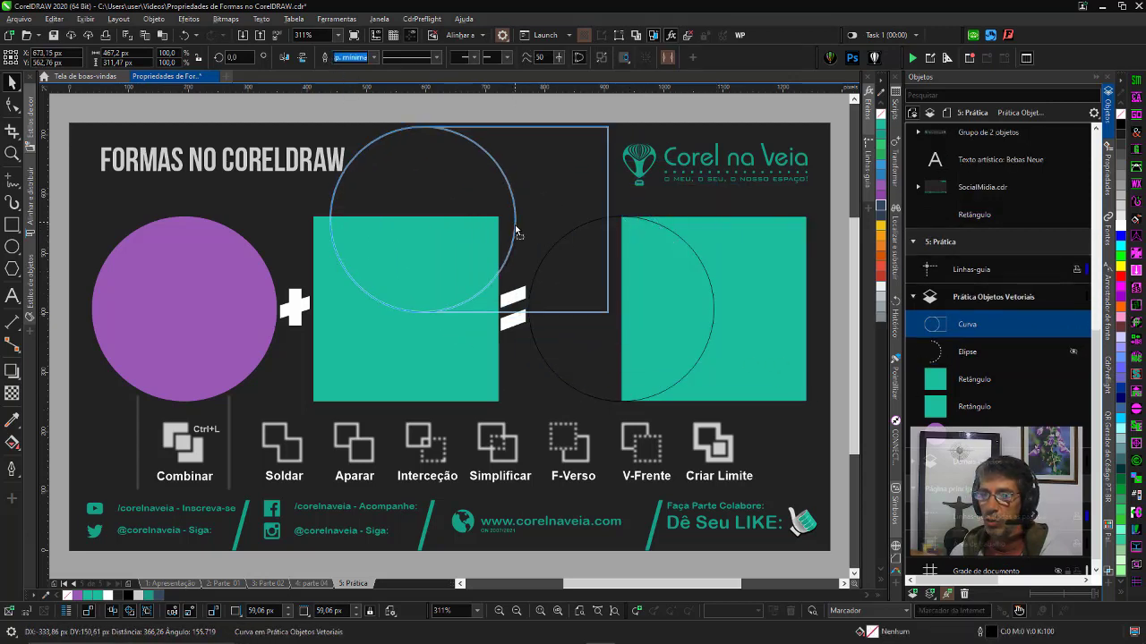
click(881, 226)
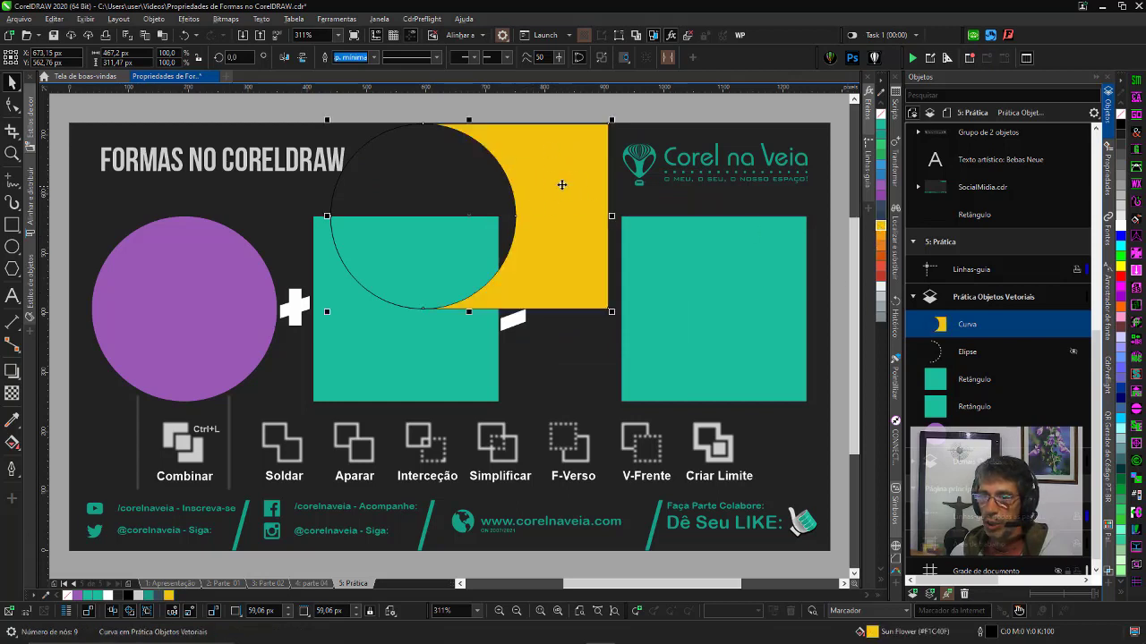
drag(555, 204, 544, 282)
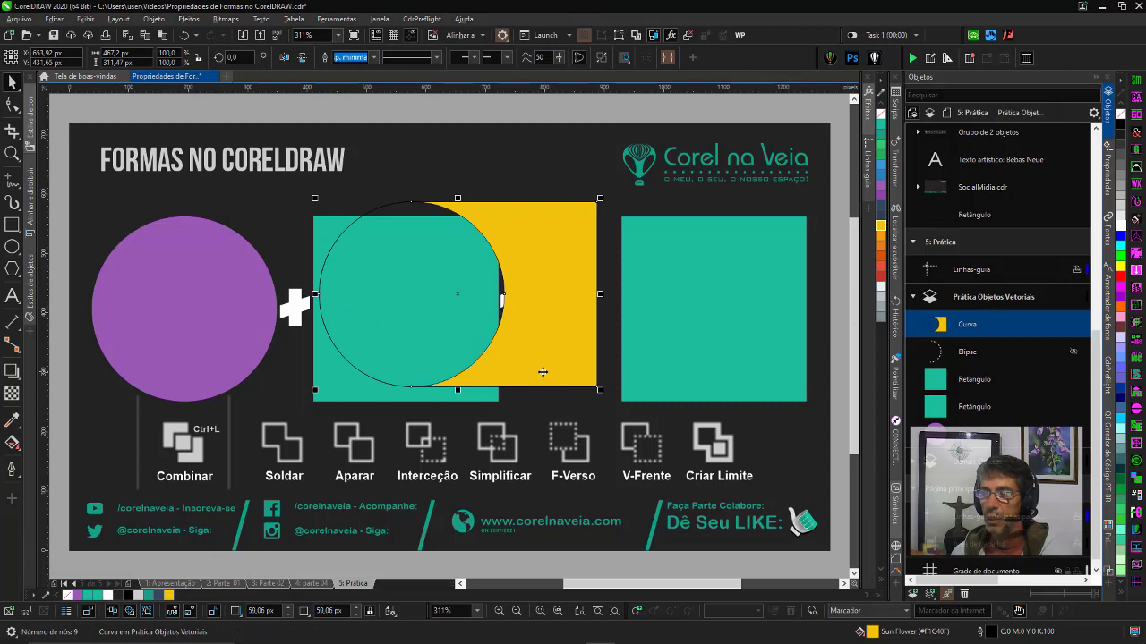
key(ctrl+z)
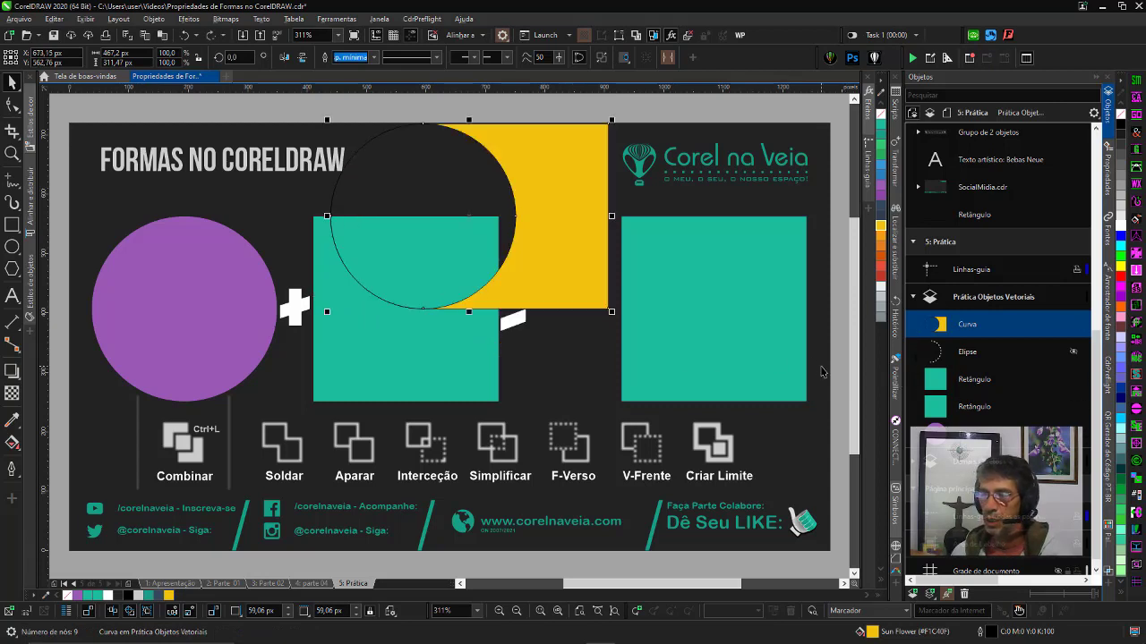
key(ctrl+z)
key(ctrl+z)
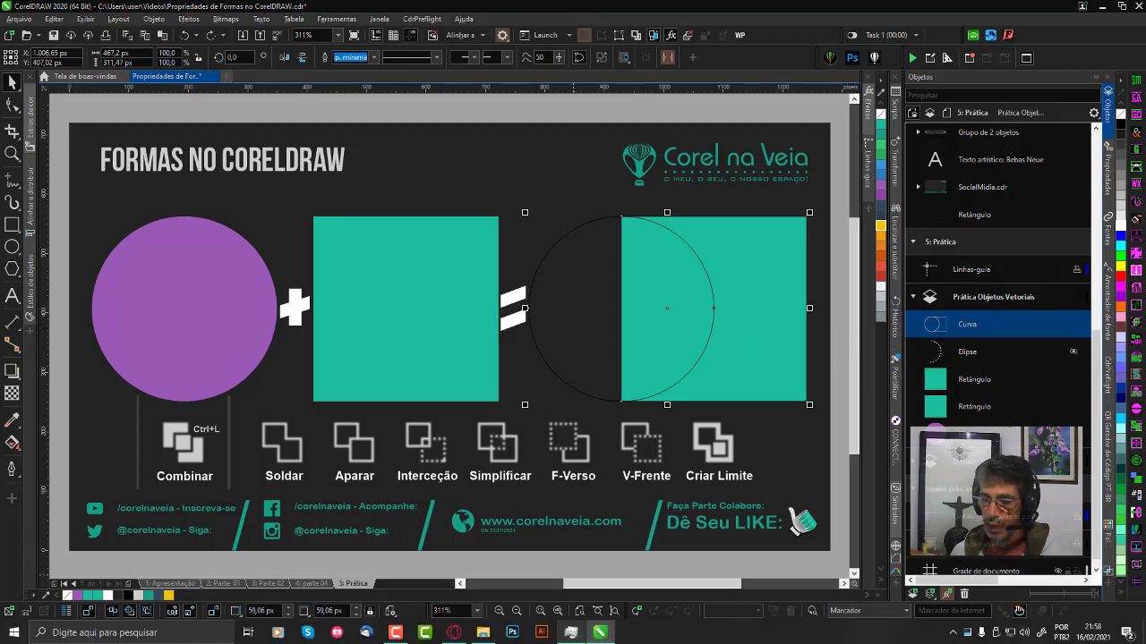
- Scroll the shapes post to the reader comment about Trim not cutting, highlight 'corta', and return
click(570, 633)
scroll(527, 396, down, 5)
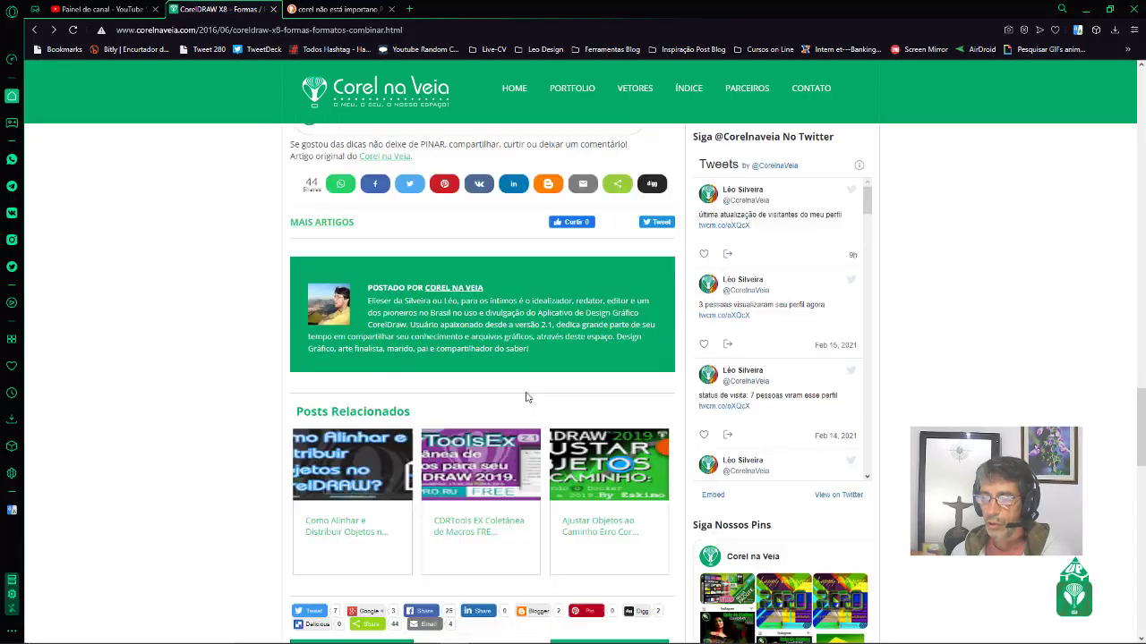
scroll(528, 396, down, 5)
scroll(527, 395, down, 4)
scroll(528, 388, down, 1)
scroll(524, 389, up, 1)
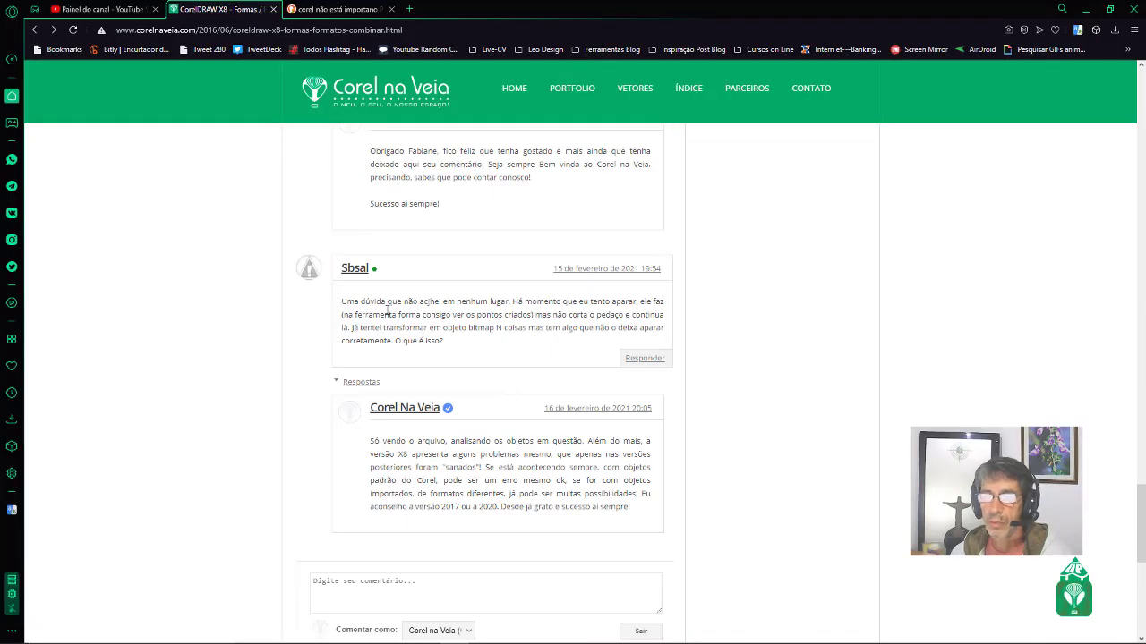
scroll(453, 222, down, 1)
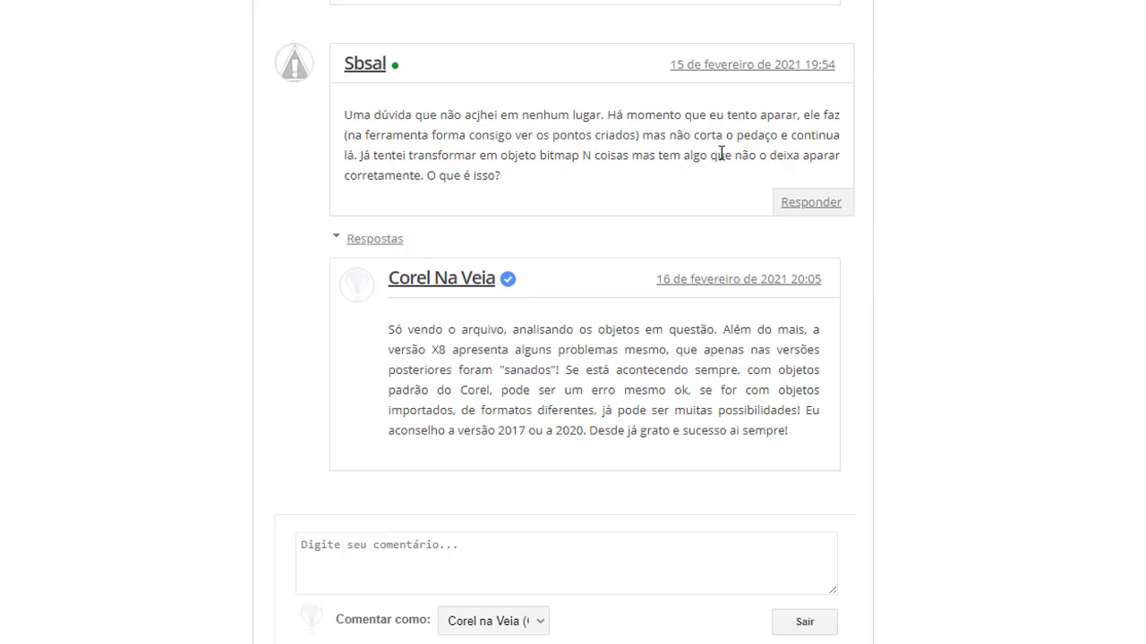
drag(720, 134, 723, 135)
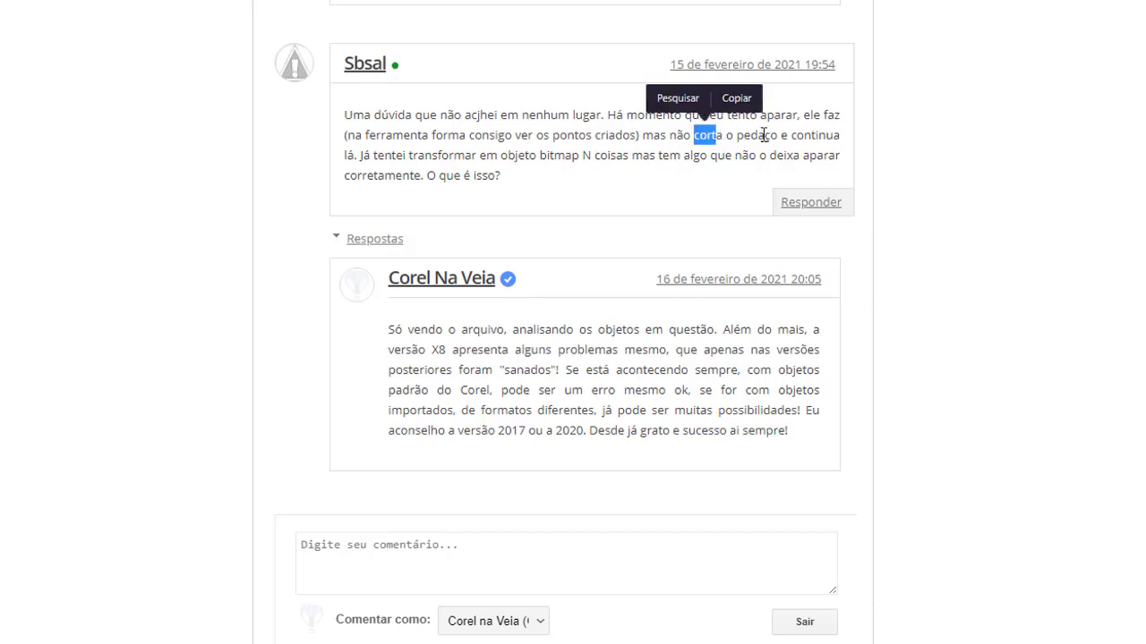
click(805, 139)
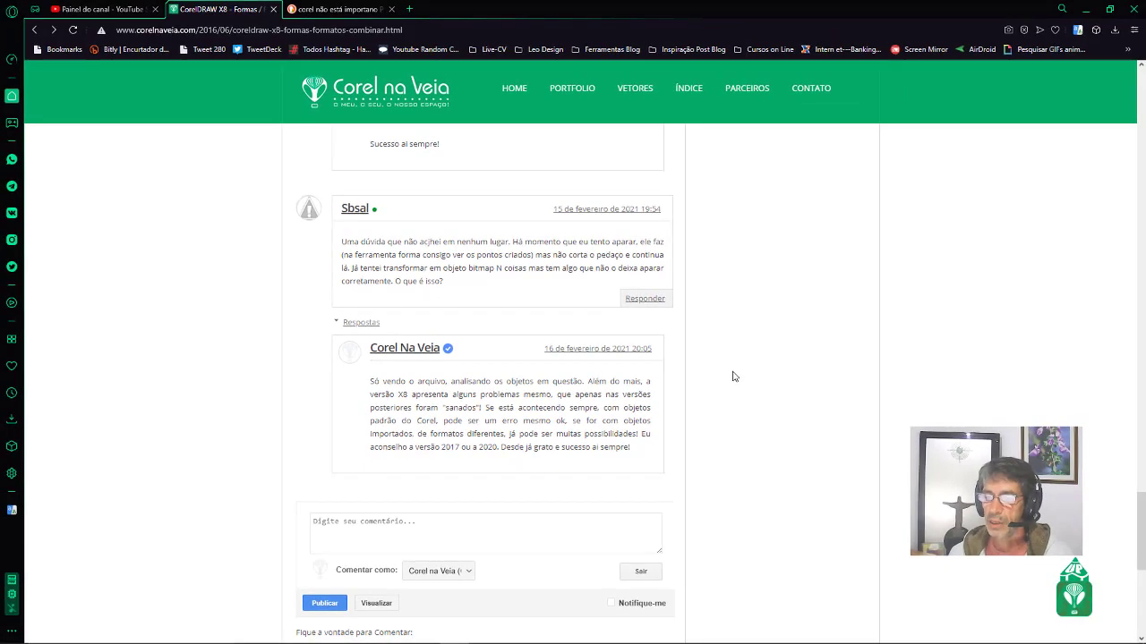
key(alt+Tab)
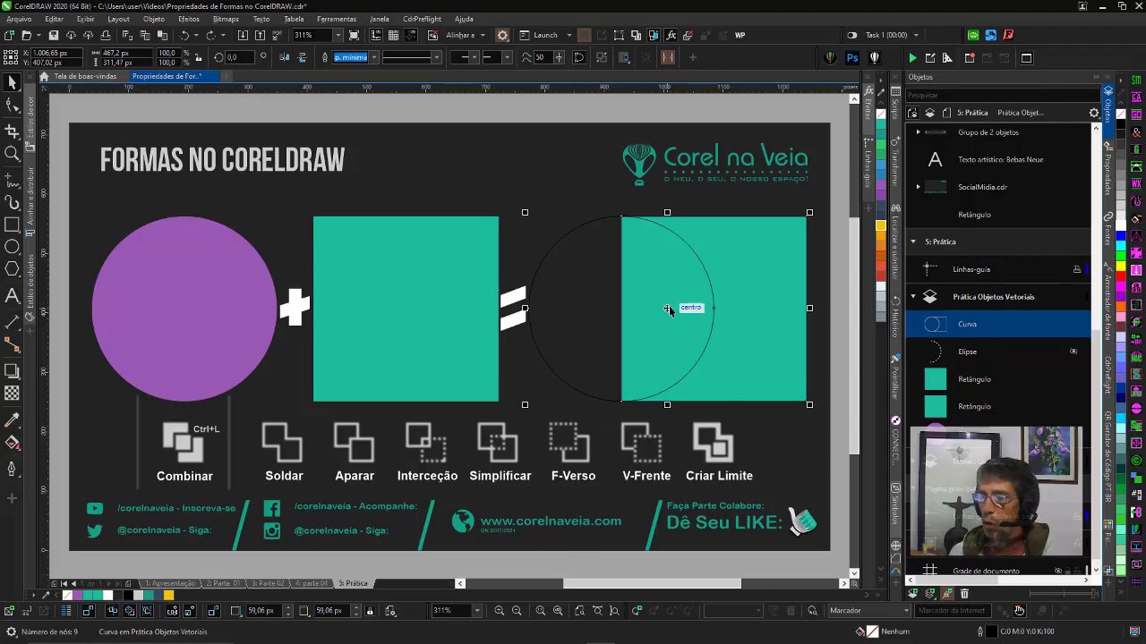
- Undo the trim and the circle outline curve to restore the untrimmed purple circle
mouse_move(666, 310)
mouse_down()
mouse_move(615, 315)
mouse_move(669, 312)
mouse_up()
key(ctrl+z)
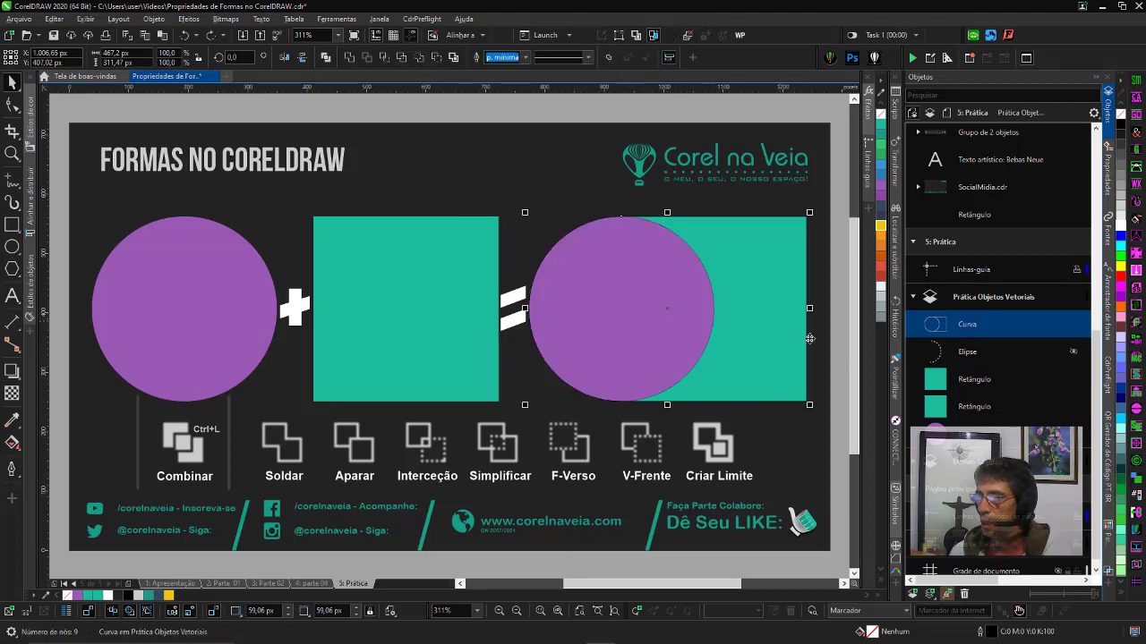
ctrl+click(964, 324)
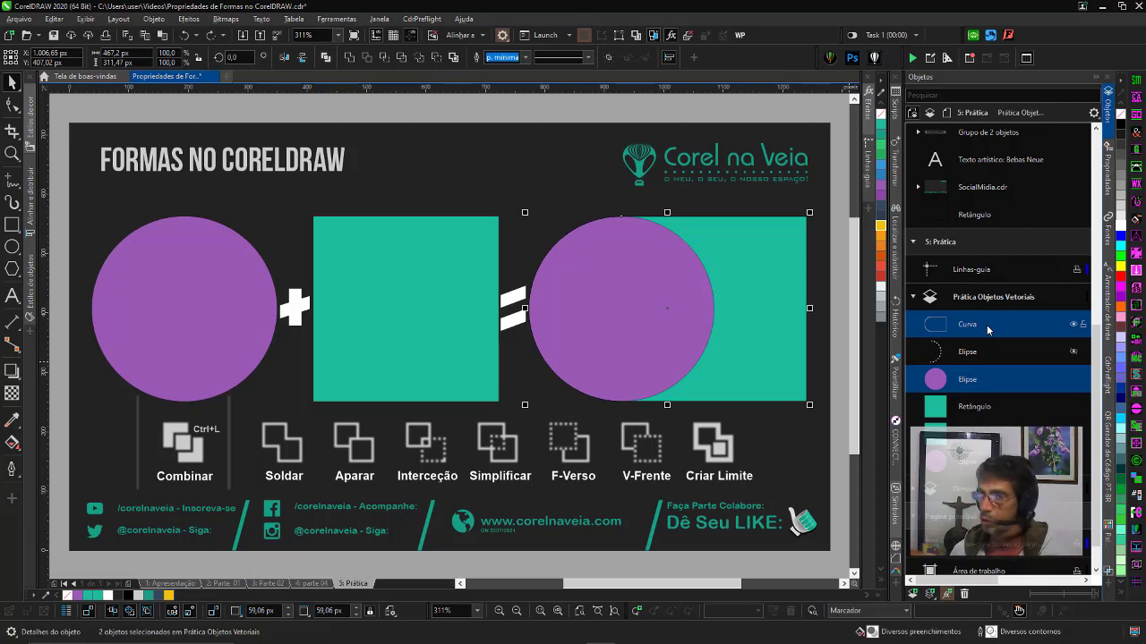
key(ctrl+z)
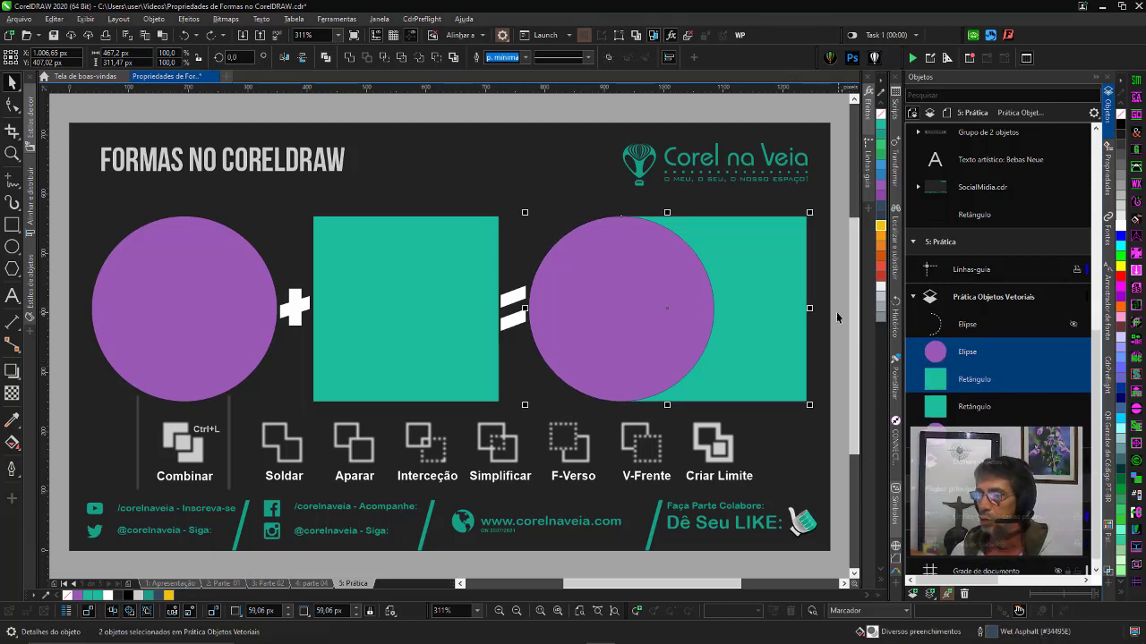
- Deselect the shapes and go to the 1: Apresentação page
click(834, 344)
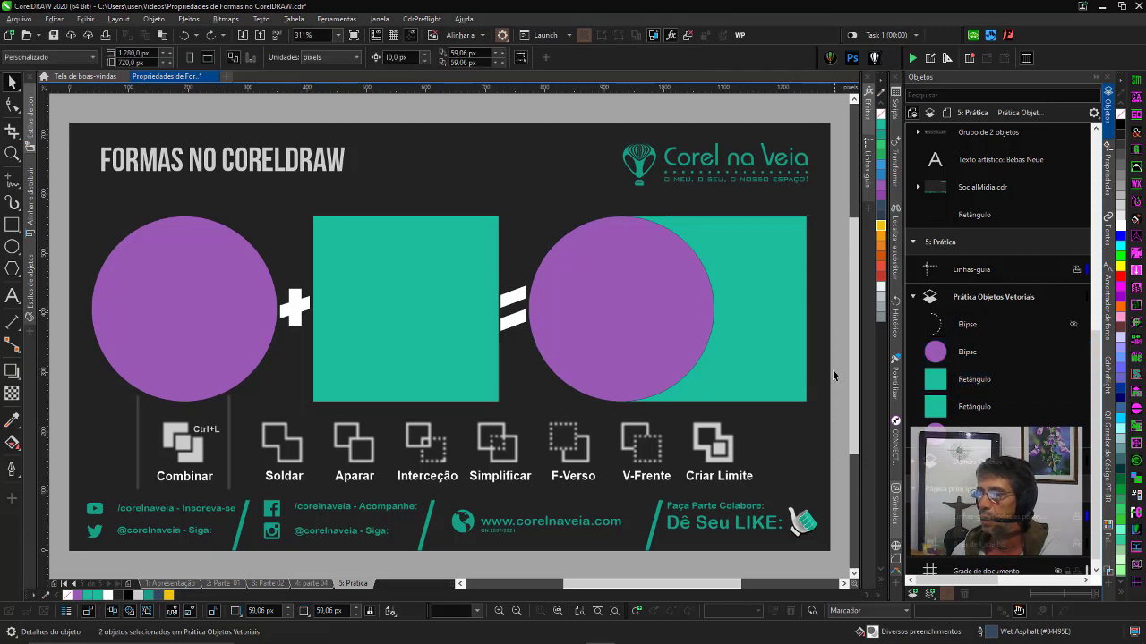
click(727, 312)
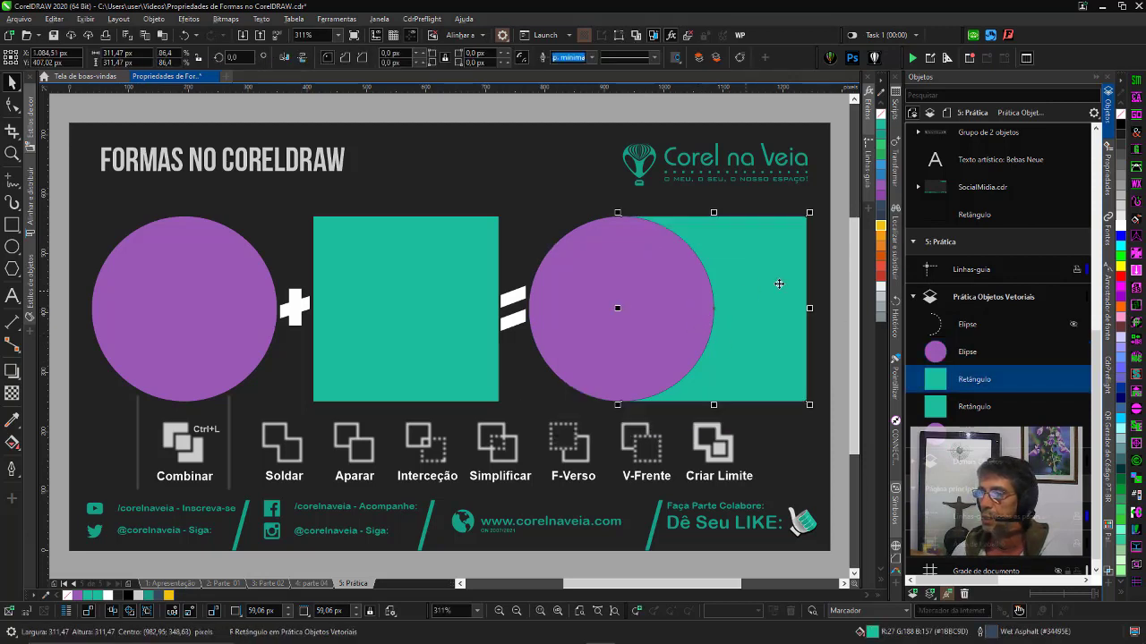
click(837, 237)
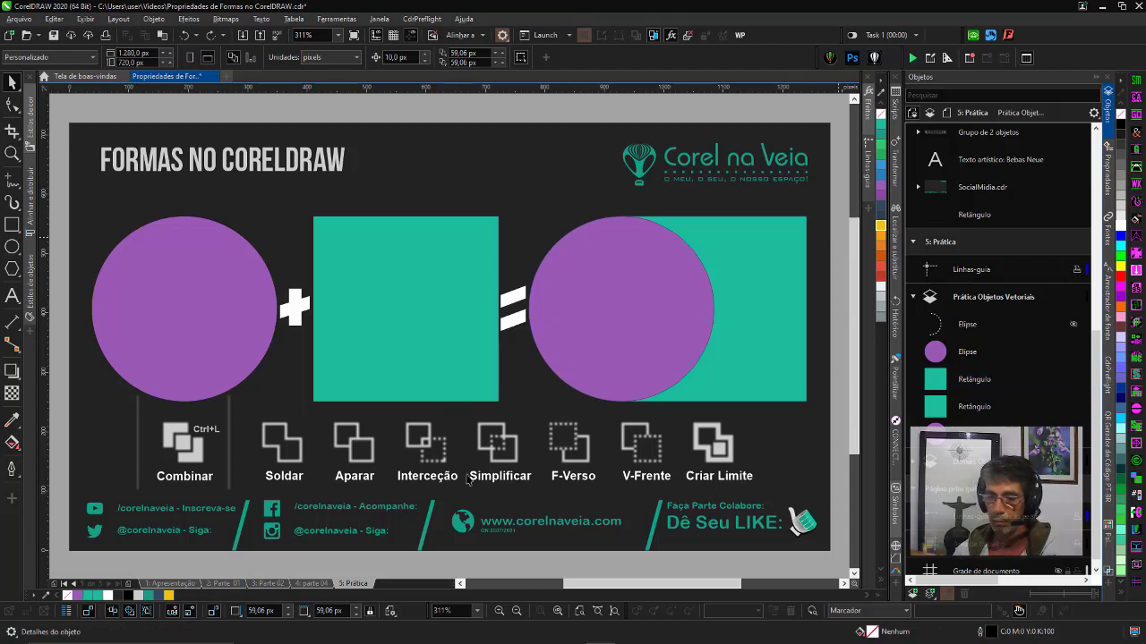
click(167, 584)
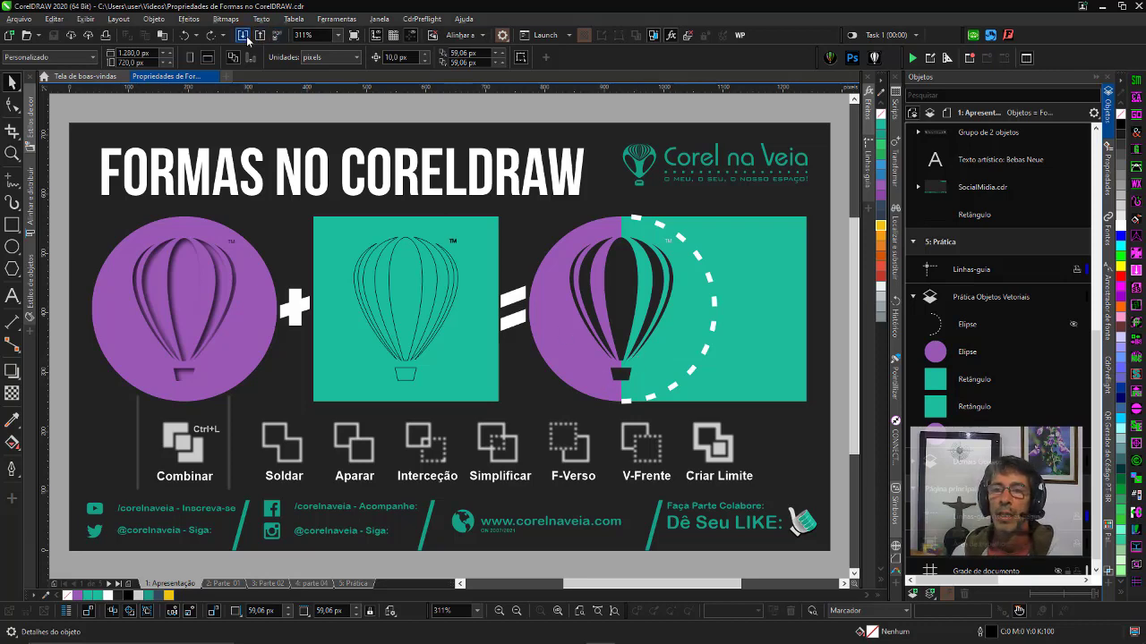
- Import Camisinha Corel na Veia.jpg from the Imagens folder with Ctrl+I and zoom out
key(ctrl+i)
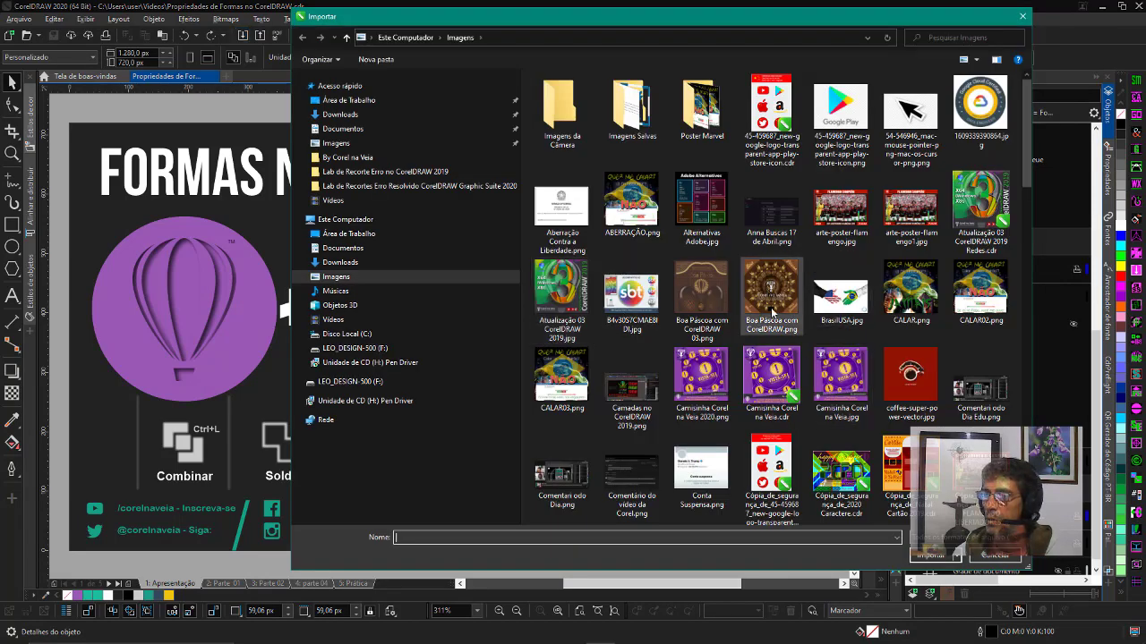
double_click(849, 387)
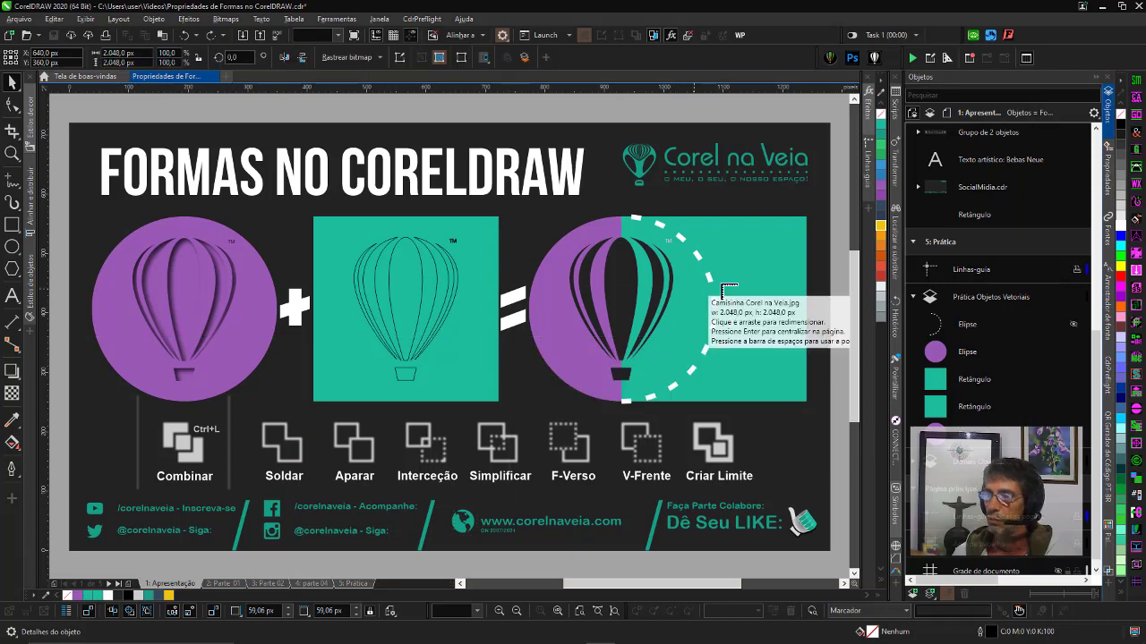
scroll(466, 323, down, 3)
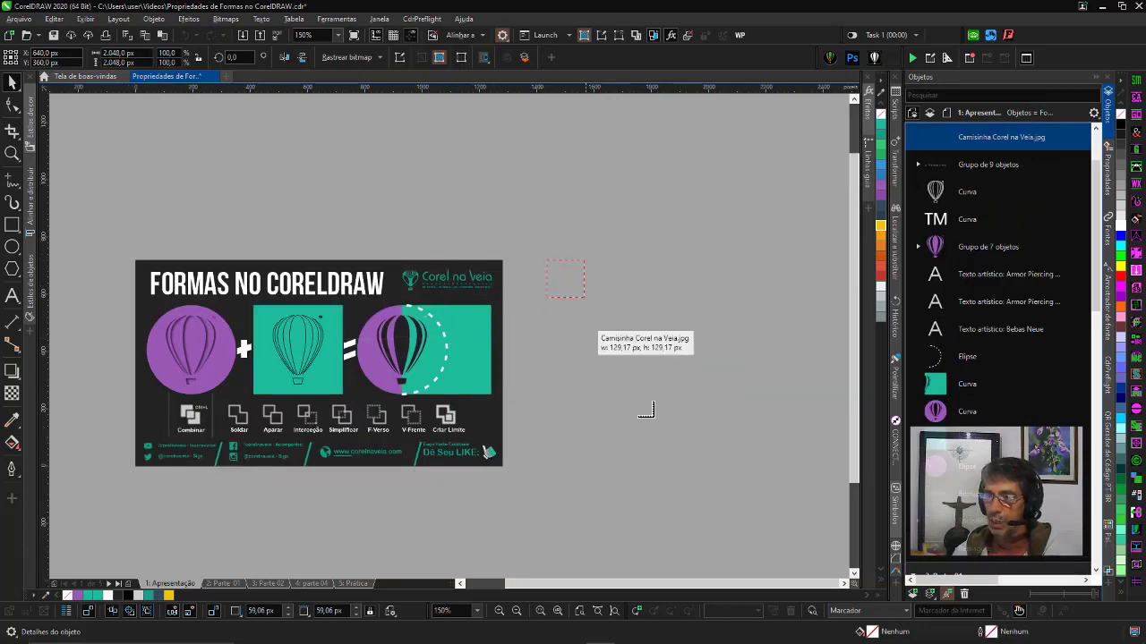
- Place the photo right of the slide and draw a yellow square over its upper-right corner
drag(645, 410, 725, 457)
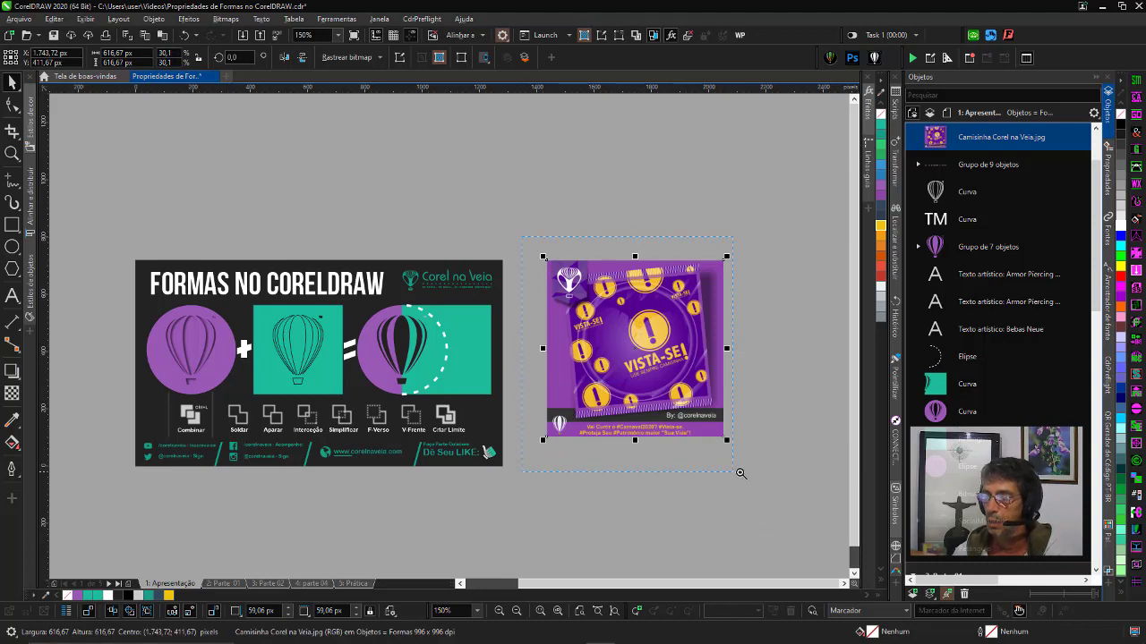
key(shift+F2)
drag(483, 337, 461, 349)
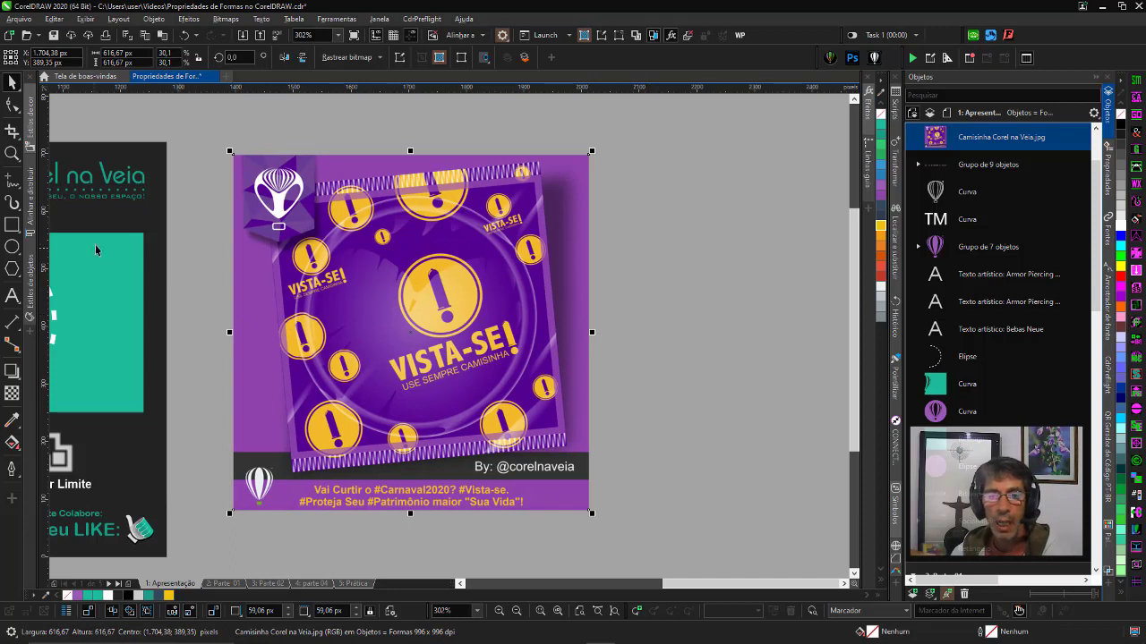
click(12, 225)
drag(448, 116, 700, 371)
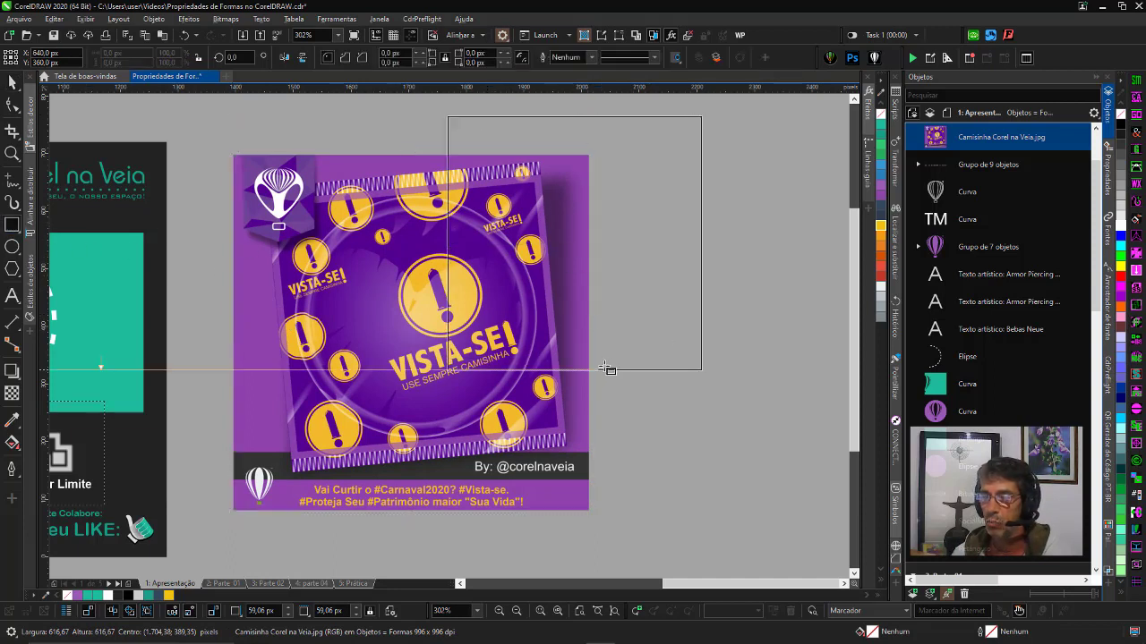
key(space)
click(880, 226)
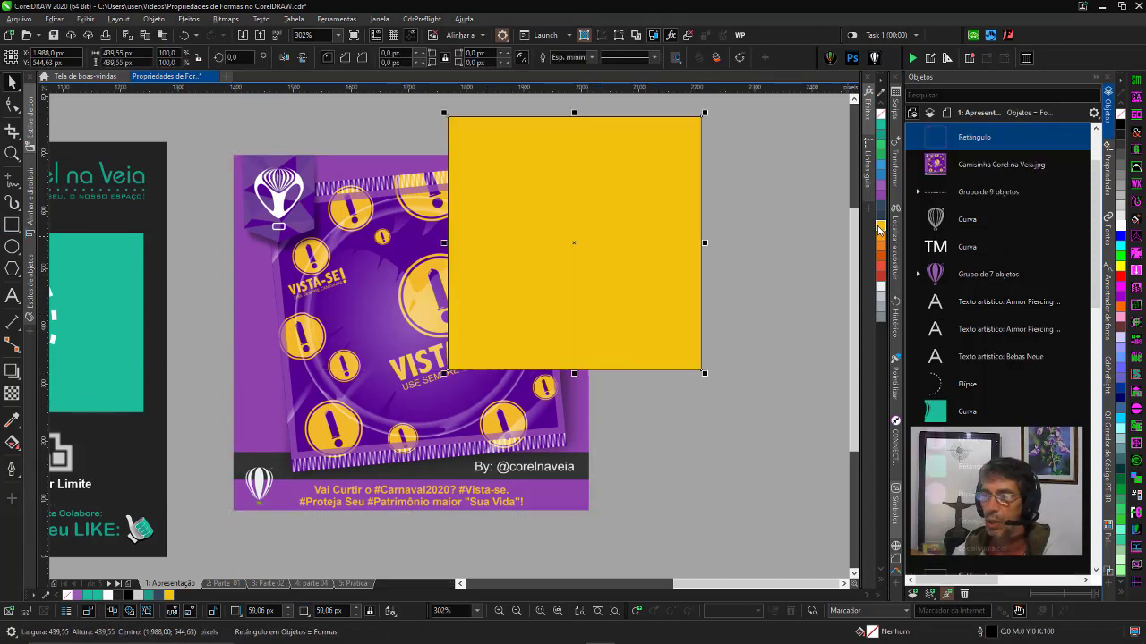
key(space)
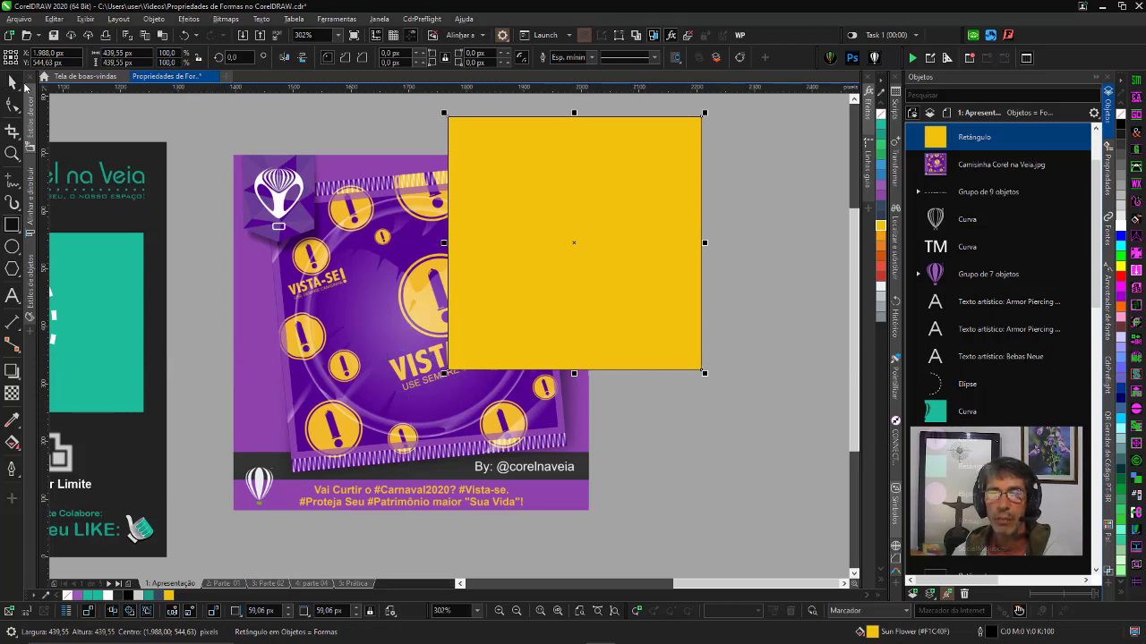
- Trim the photo with the yellow square and move the square aside to reveal the cut
click(12, 82)
shift+click(320, 176)
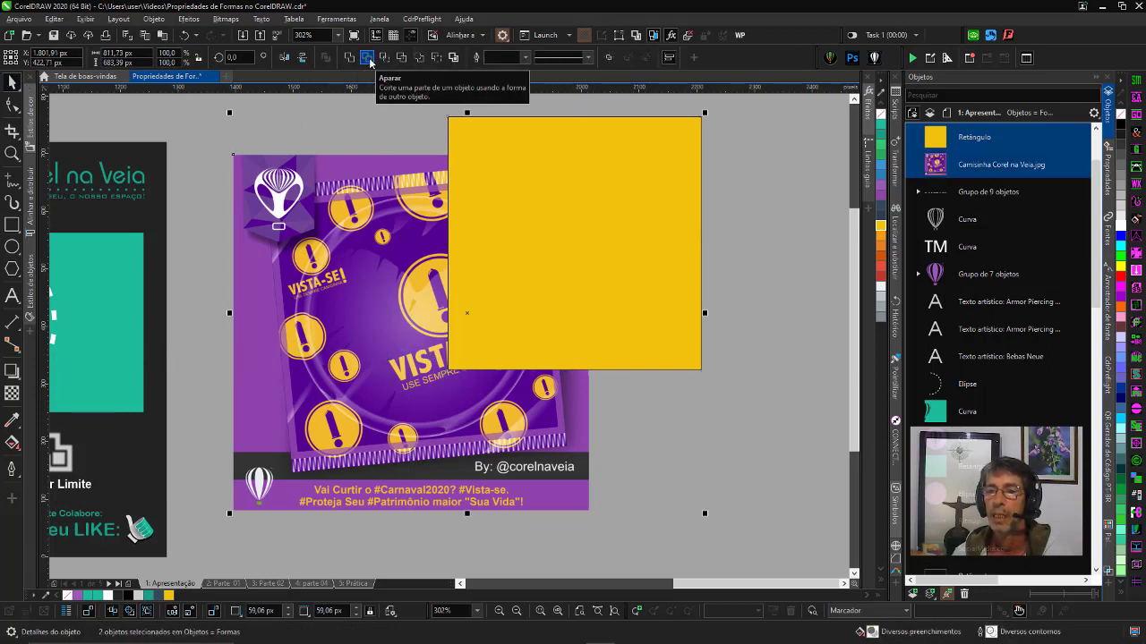
click(369, 61)
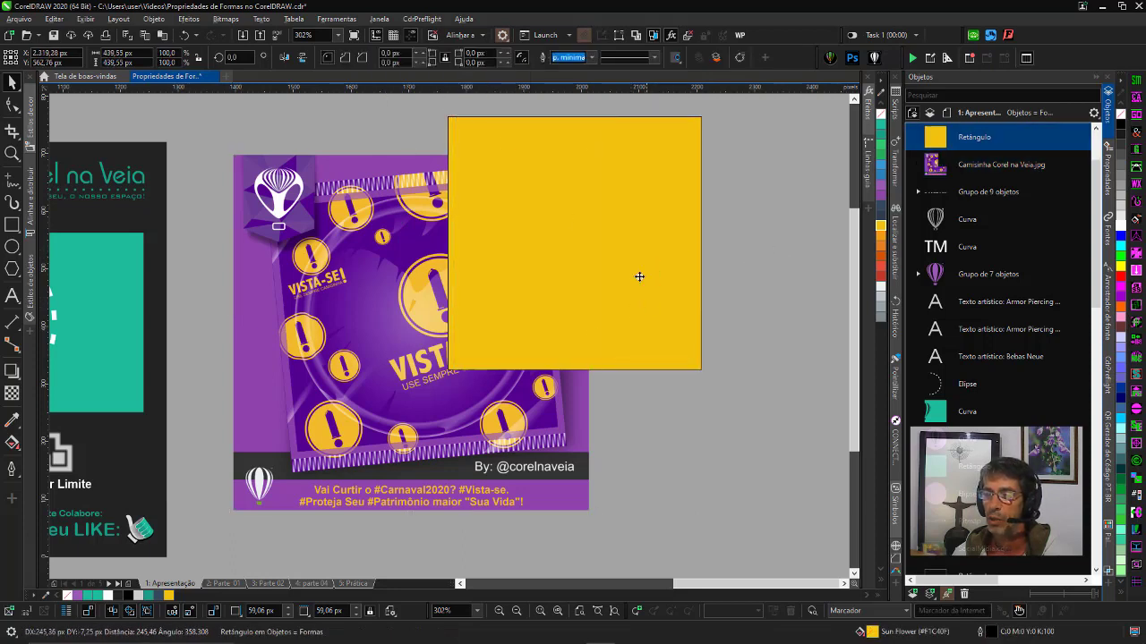
drag(639, 277, 830, 267)
click(420, 396)
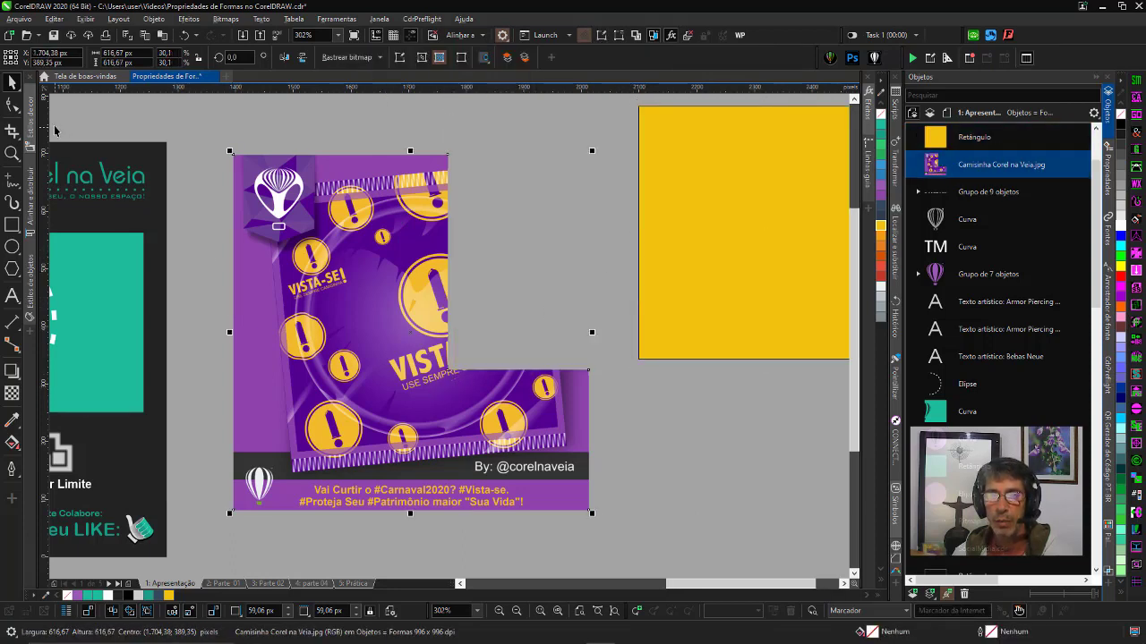
- Bend the photo's cut edge into a concave curve with the Shape tool
click(12, 105)
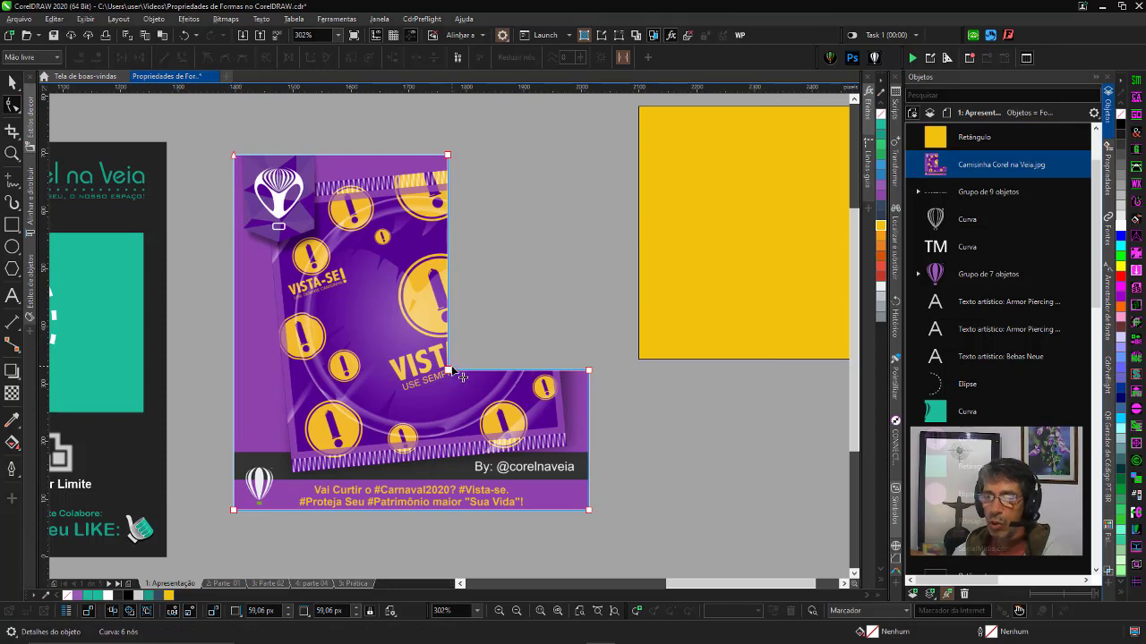
click(449, 279)
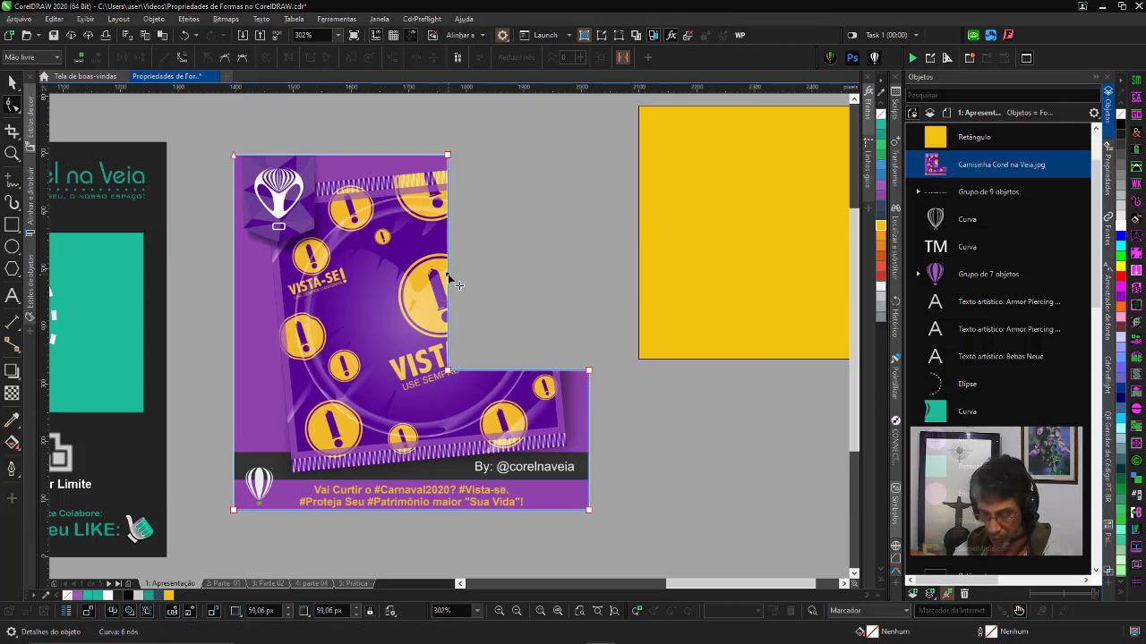
mouse_move(448, 279)
mouse_down()
mouse_move(372, 277)
mouse_move(361, 255)
mouse_up()
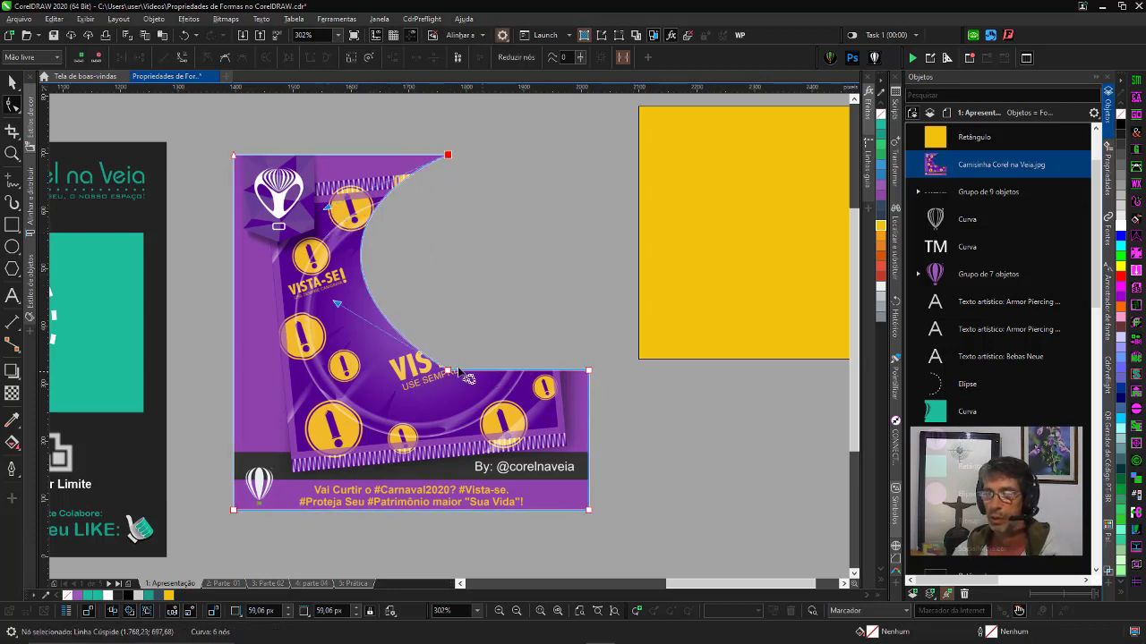
click(449, 371)
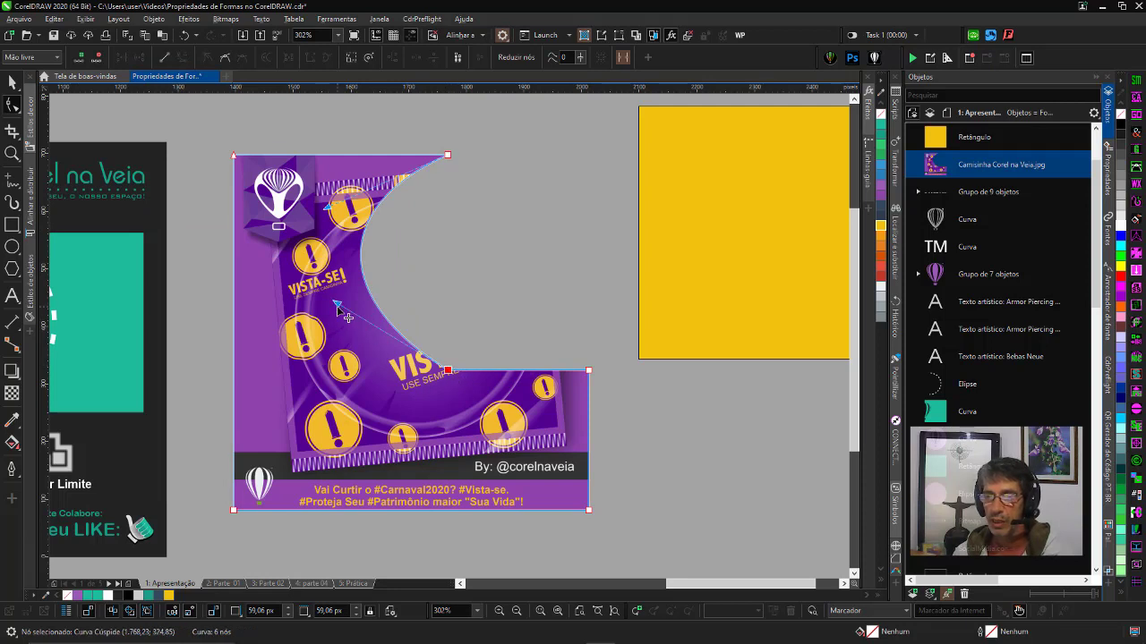
mouse_move(336, 304)
mouse_down()
mouse_move(324, 368)
mouse_move(340, 376)
mouse_up()
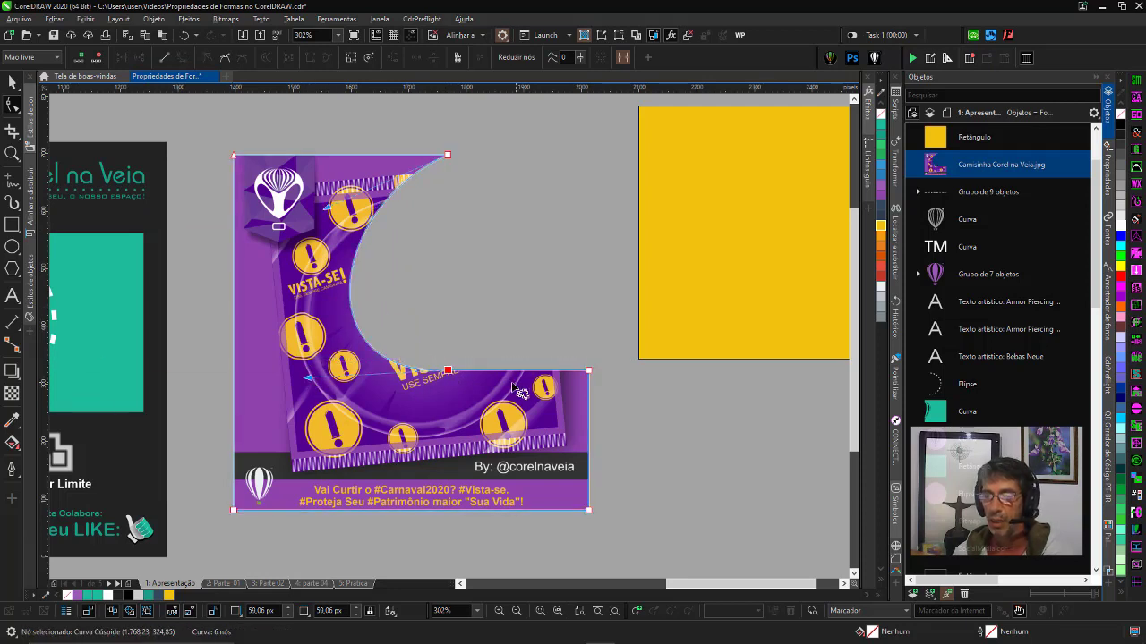
- Undo the curve edits and the rectangle move, putting the yellow square back over the photo
key(space)
key(space)
key(ctrl+z)
key(ctrl+z)
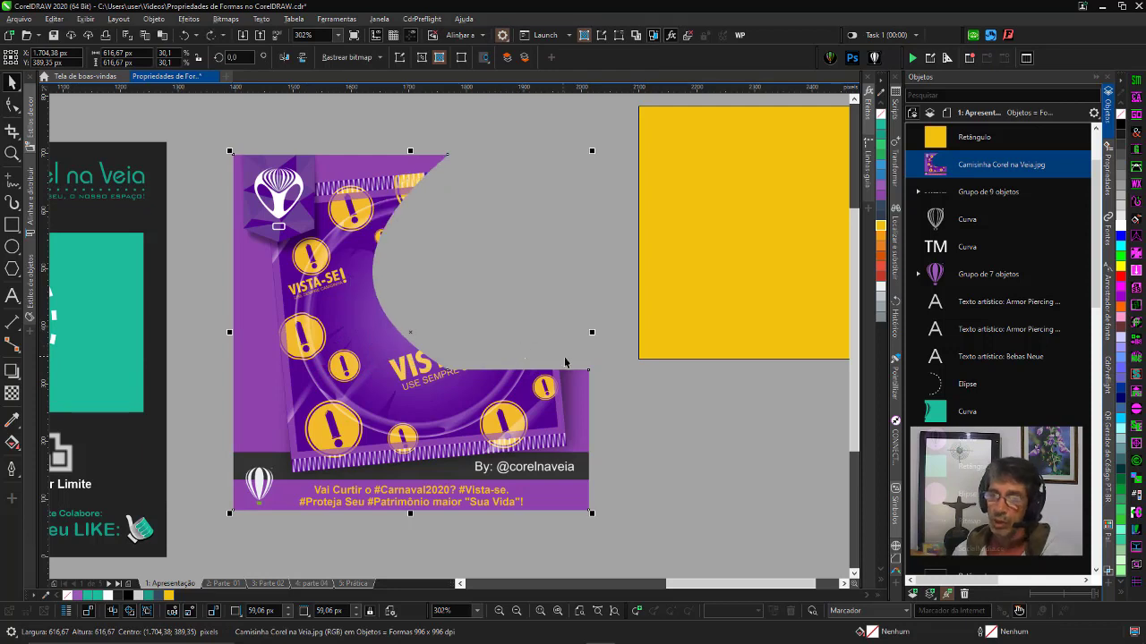
key(ctrl+z)
key(ctrl+z)
key(ctrl+z)
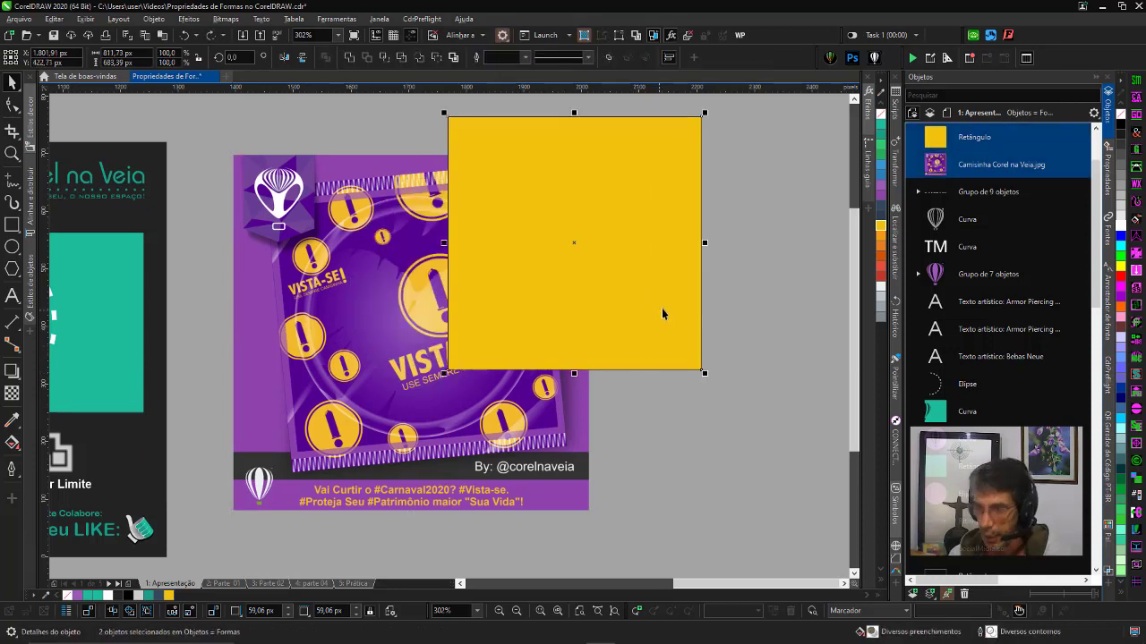
key(ctrl+z)
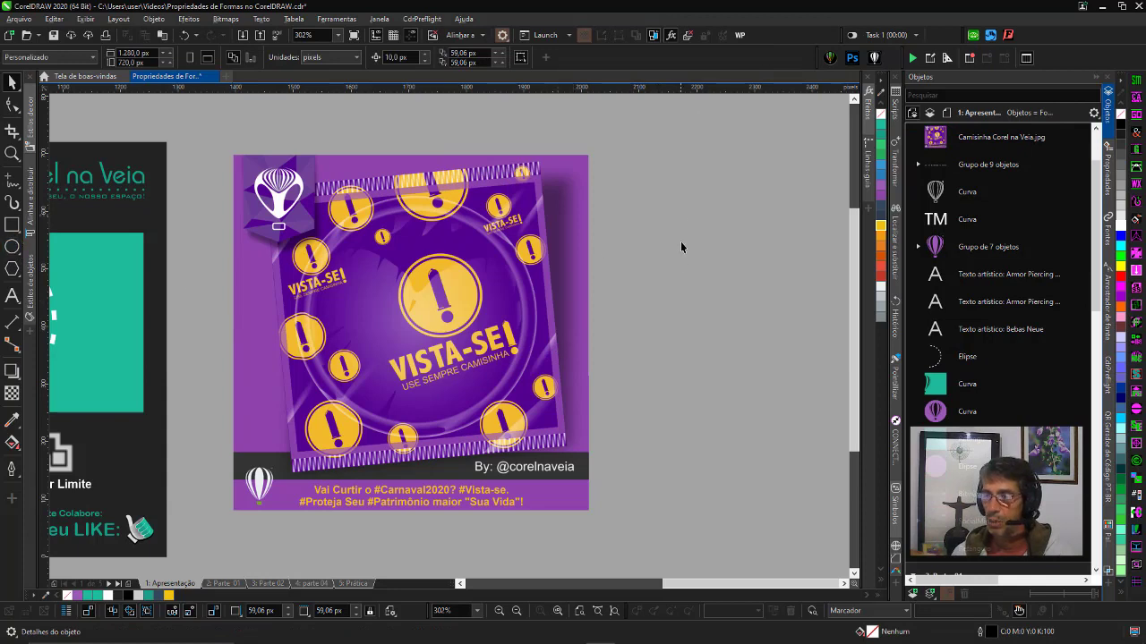
- Draw a circle beside the photo and center it on the photo
click(13, 247)
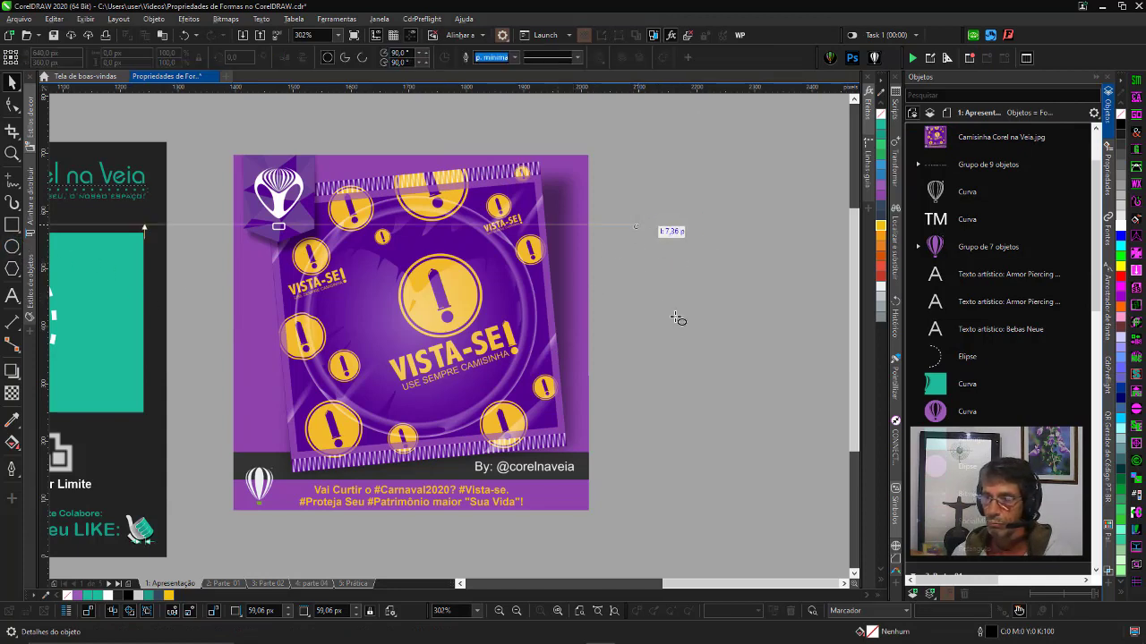
drag(630, 221, 816, 408)
key(space)
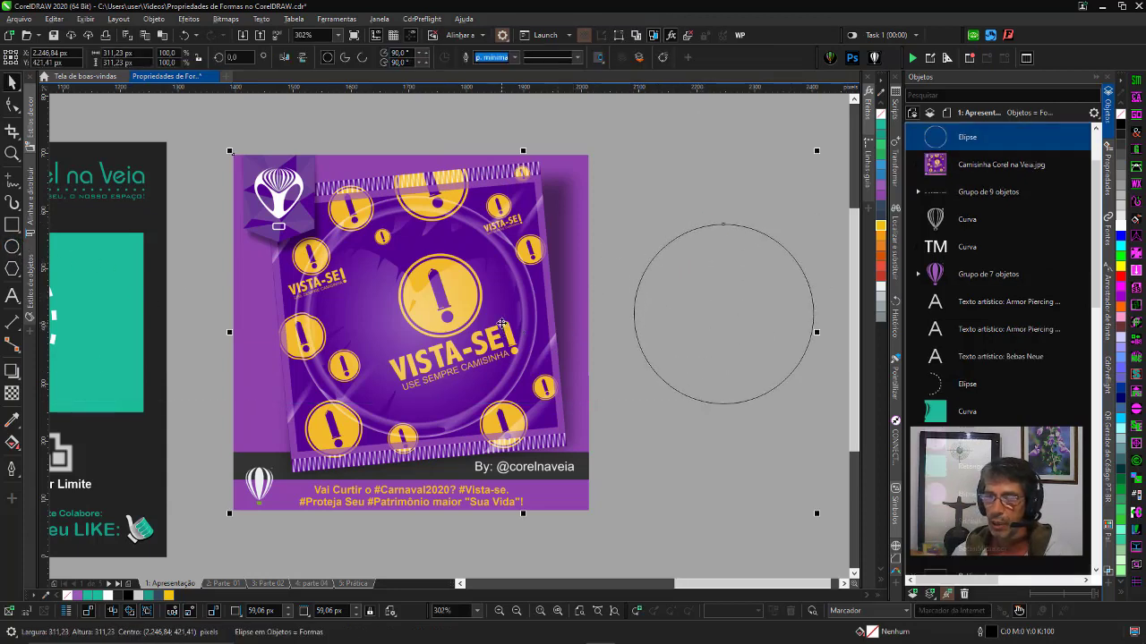
shift+click(573, 260)
key(c)
key(e)
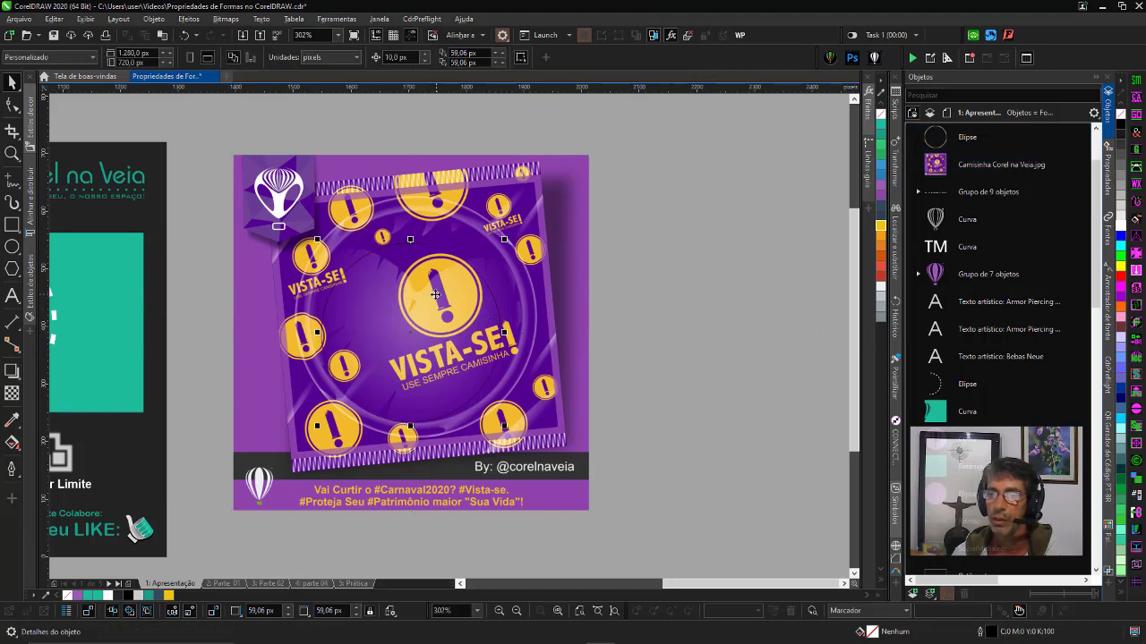
- Nudge the circle slightly left and trim its round area out of the photo
click(448, 280)
drag(448, 280, 442, 284)
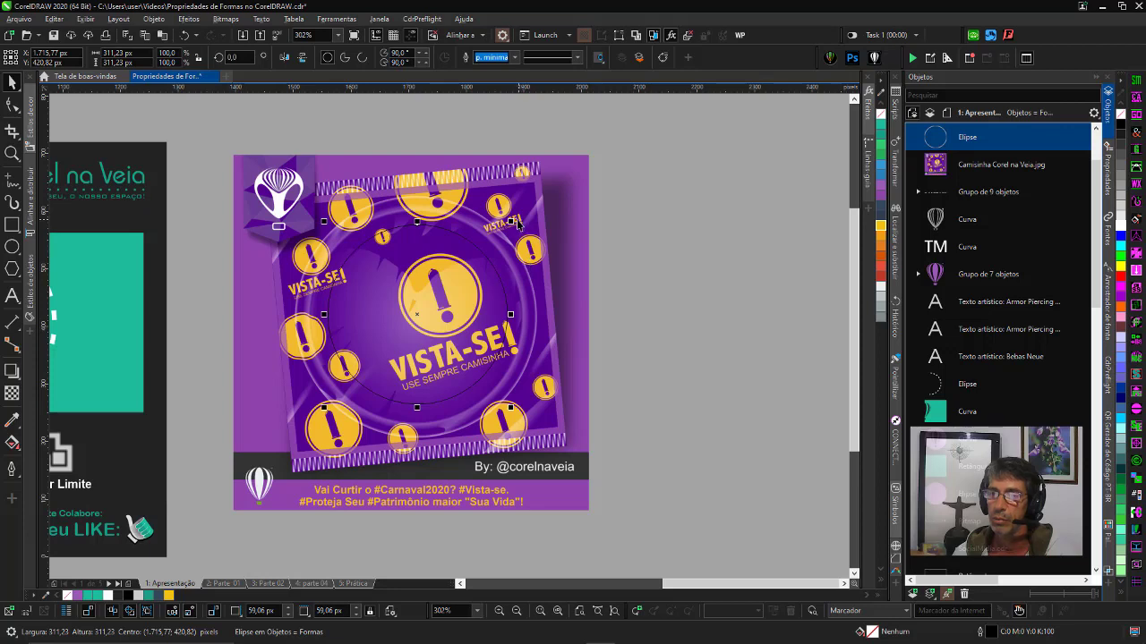
shift+click(519, 217)
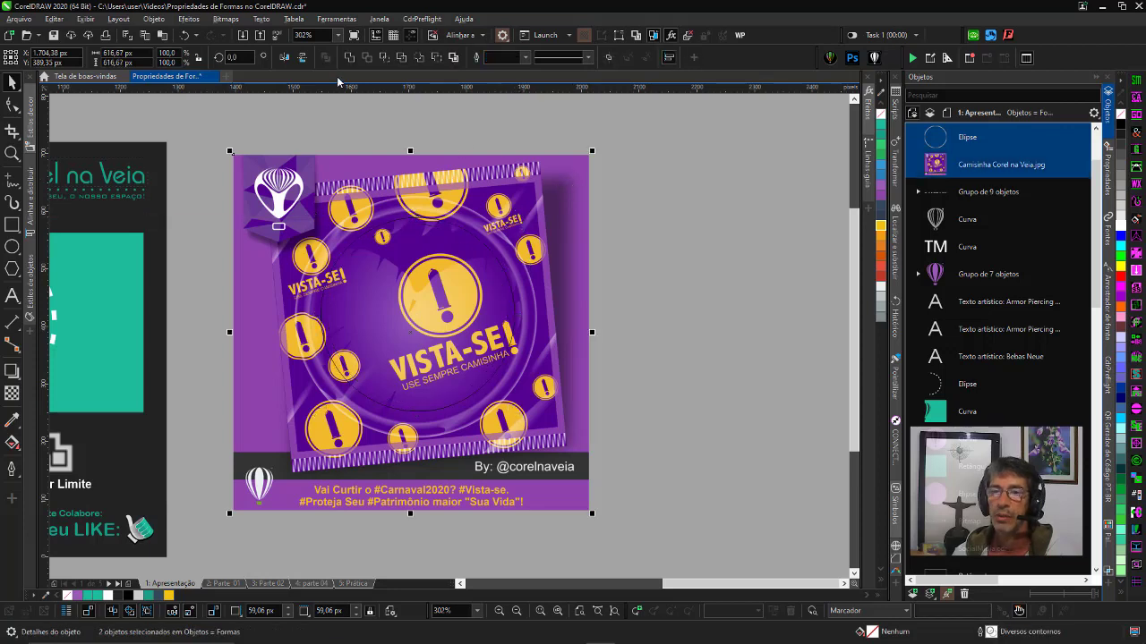
click(367, 59)
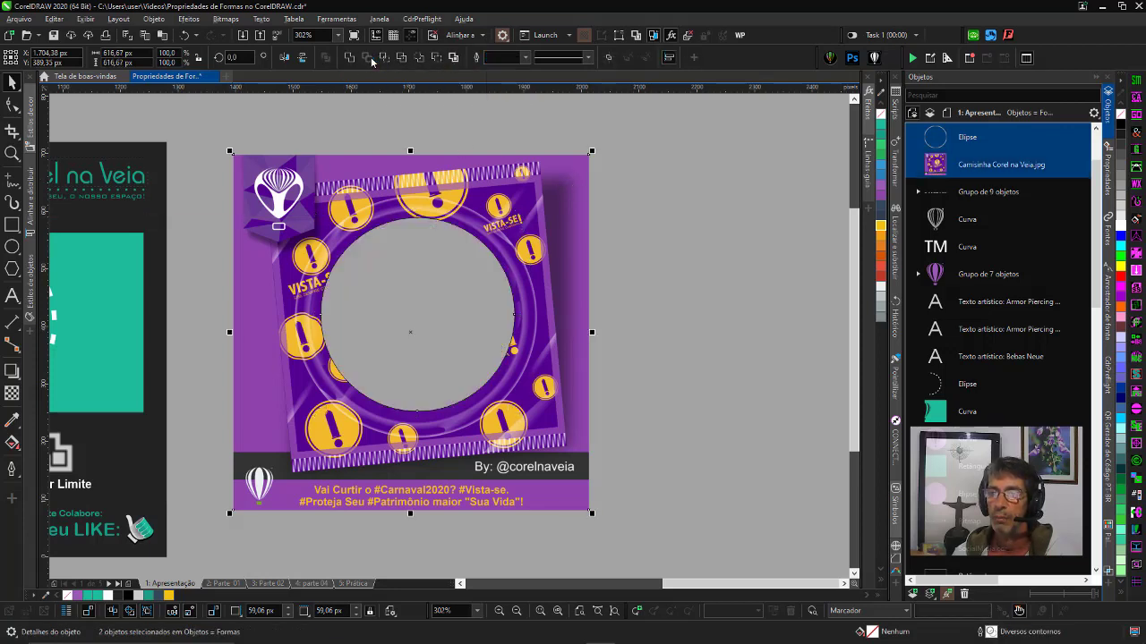
- Move the circle to the right of the trimmed photo, leaving the photo in place
click(718, 268)
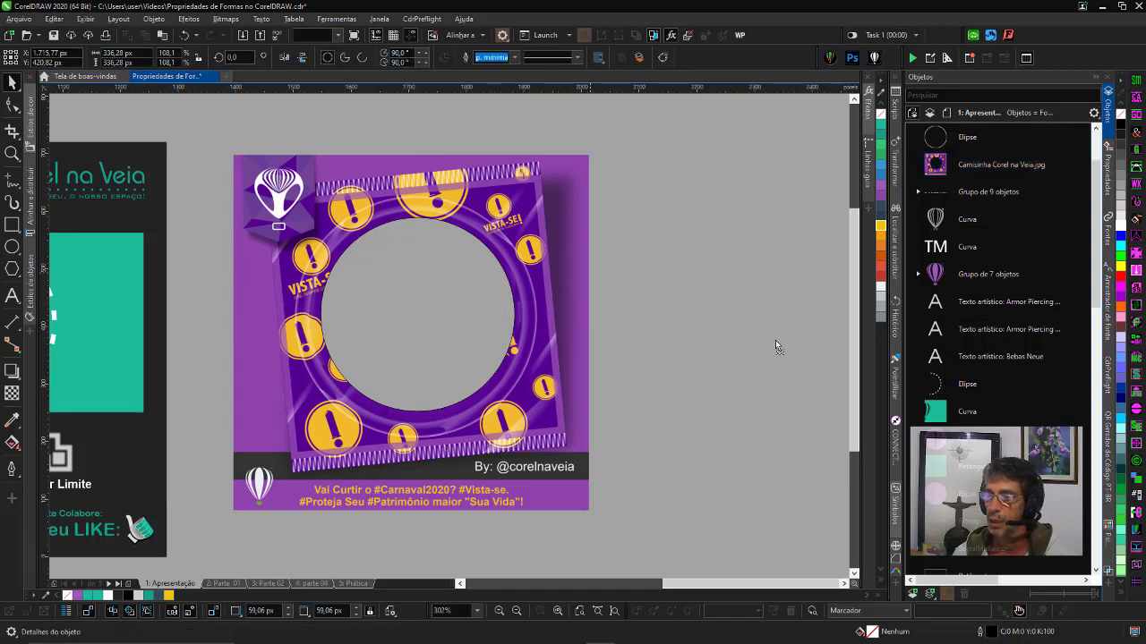
drag(428, 272, 707, 307)
click(518, 244)
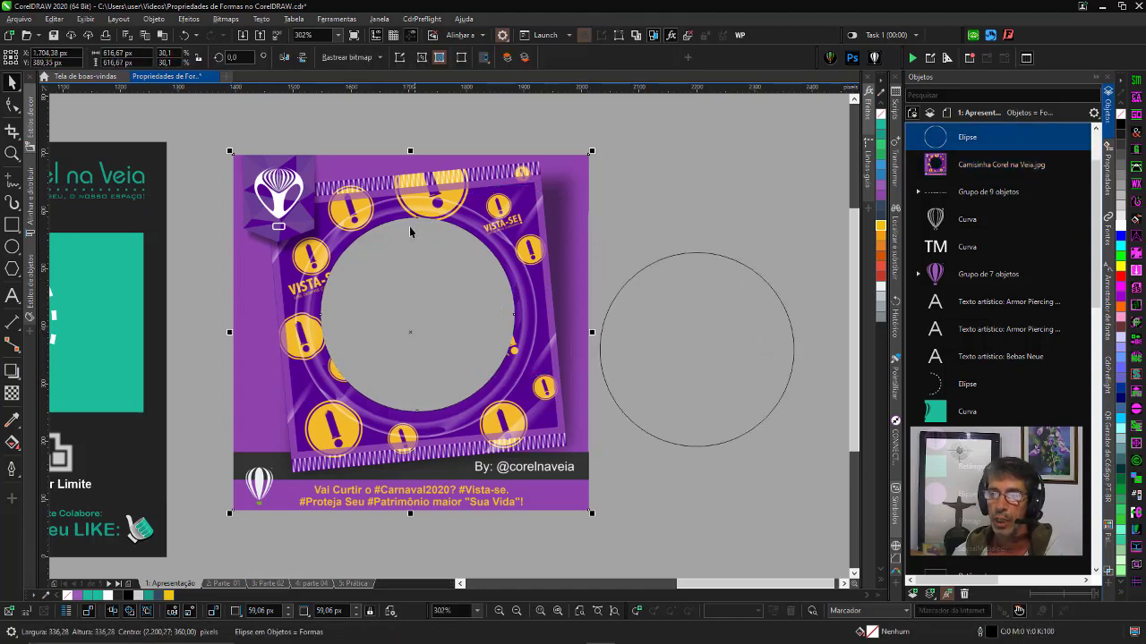
drag(410, 231, 548, 242)
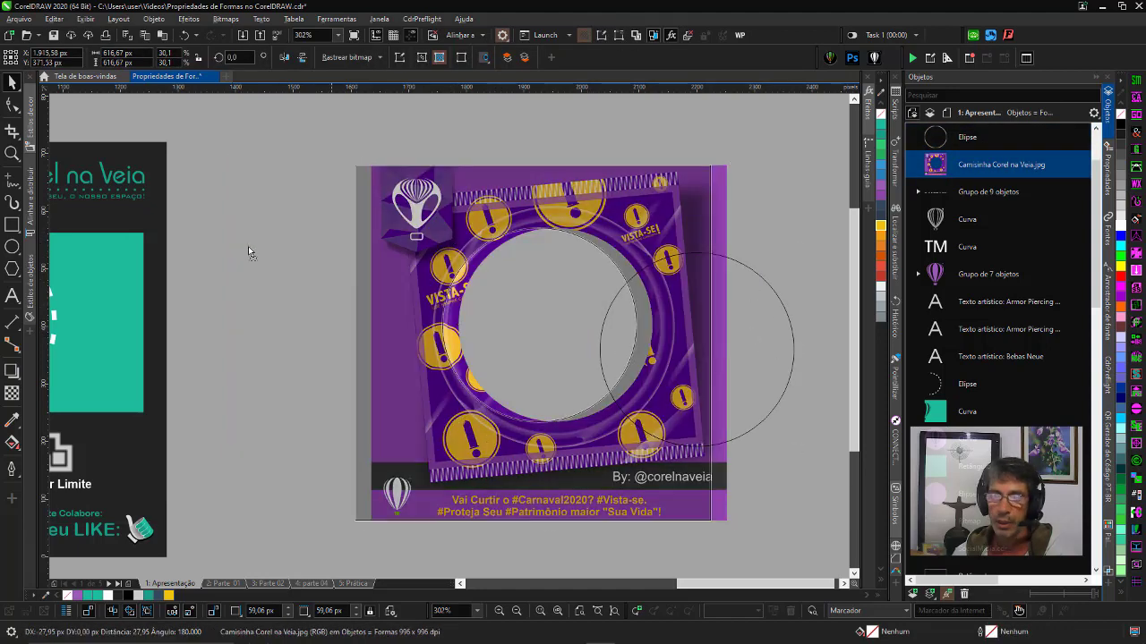
drag(698, 193, 398, 215)
key(ctrl+z)
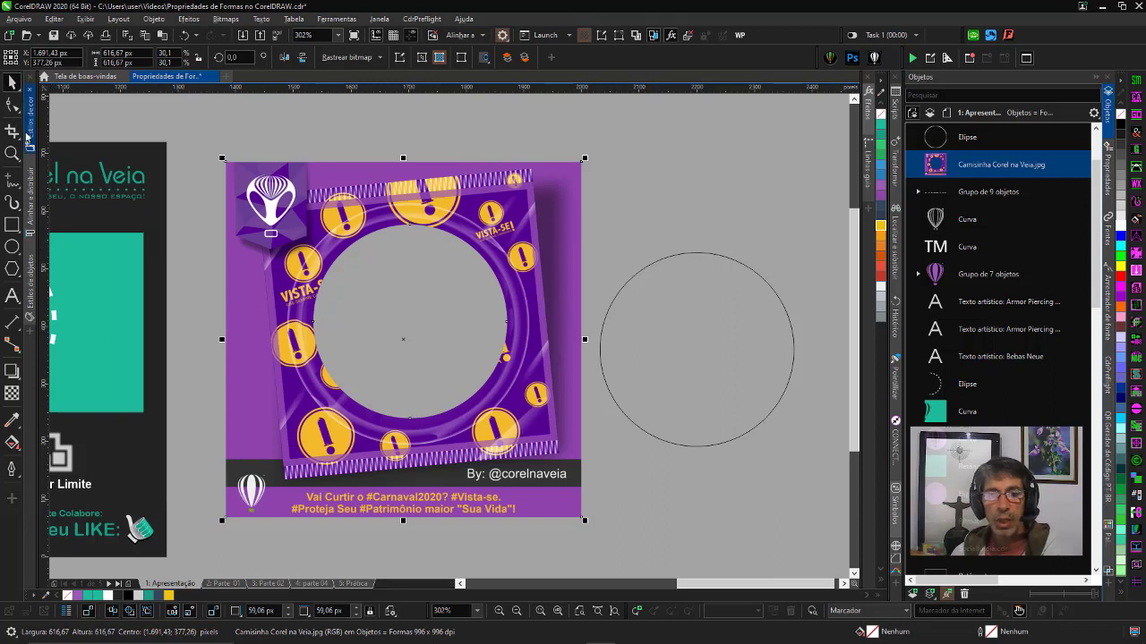
- Try reshaping the hole into a bowl shape, then undo back to a circle
click(11, 104)
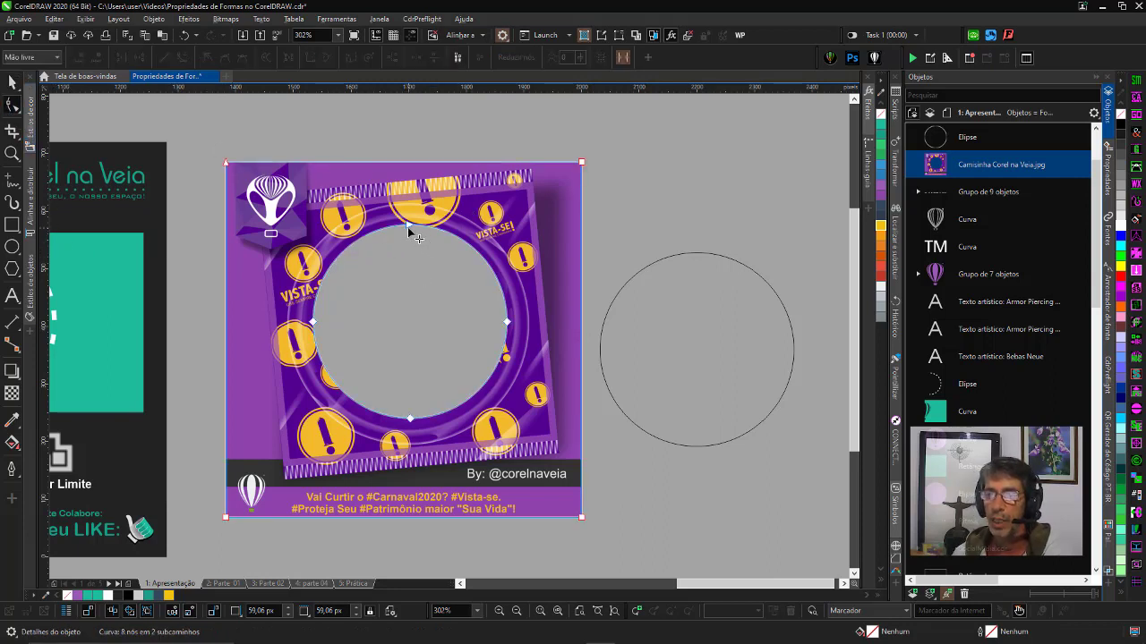
drag(408, 227, 403, 349)
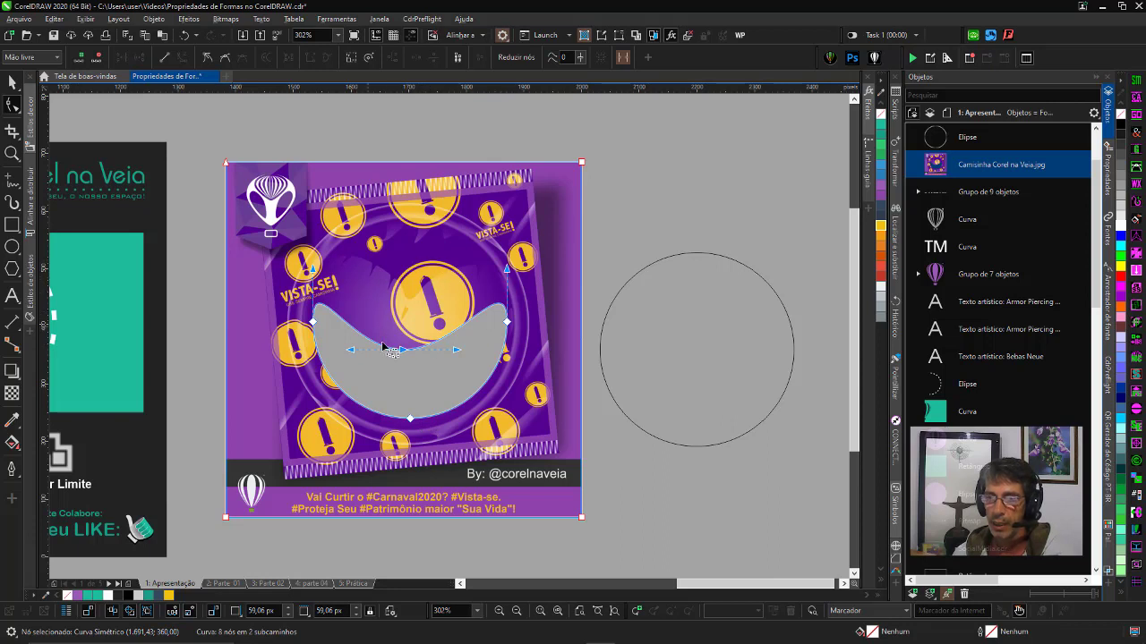
key(ctrl+z)
key(space)
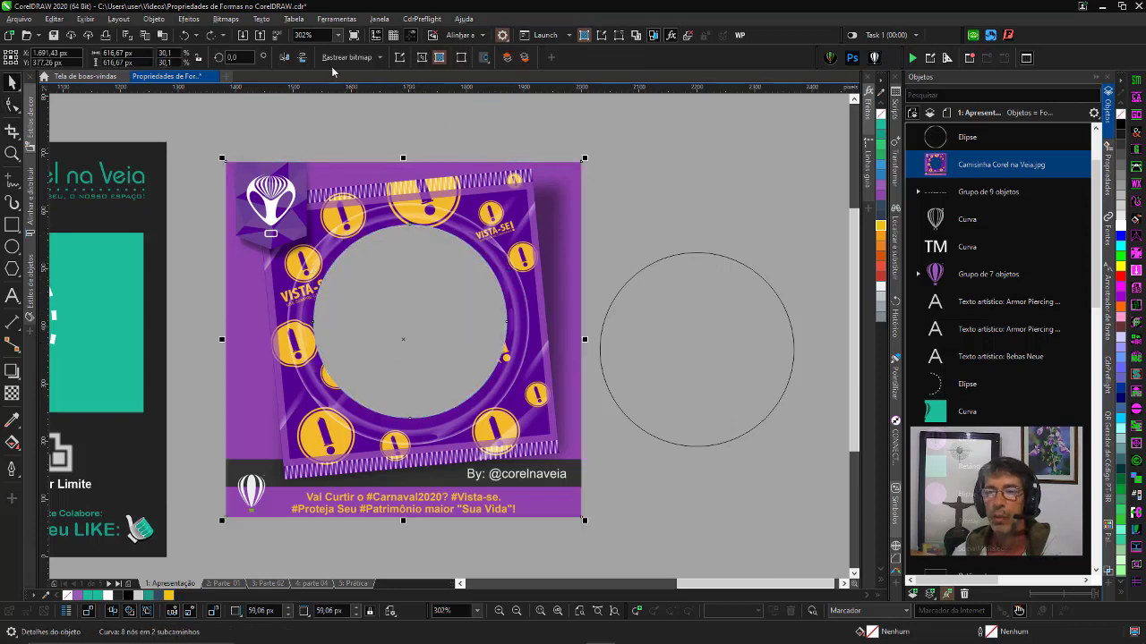
- Delete the hole's nodes so the photo is whole again
click(539, 226)
key(space)
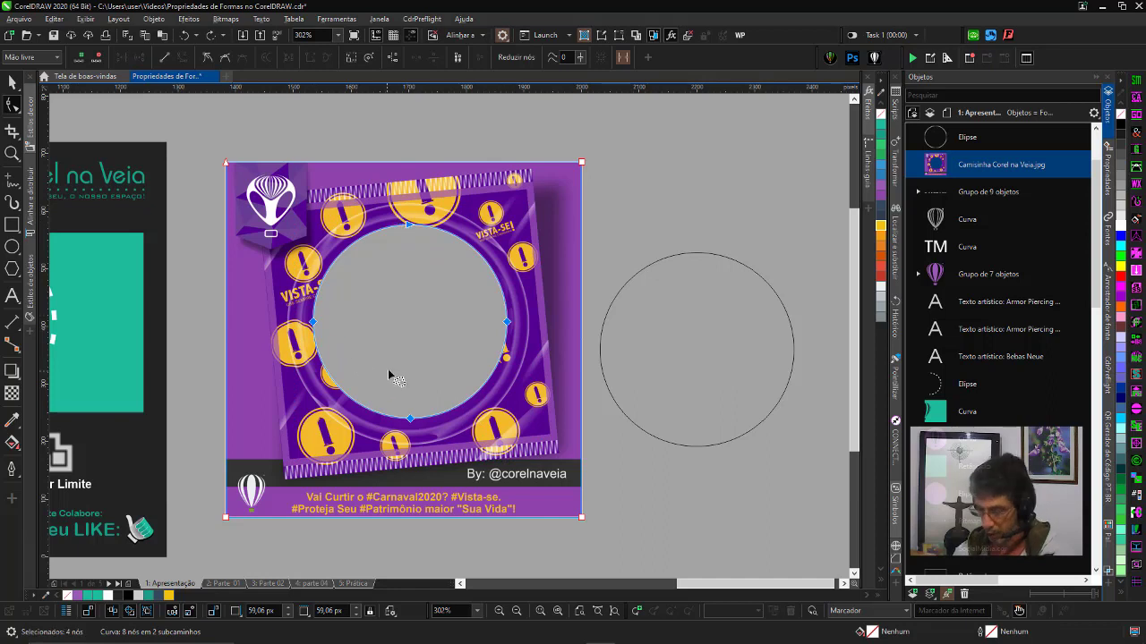
key(Delete)
key(space)
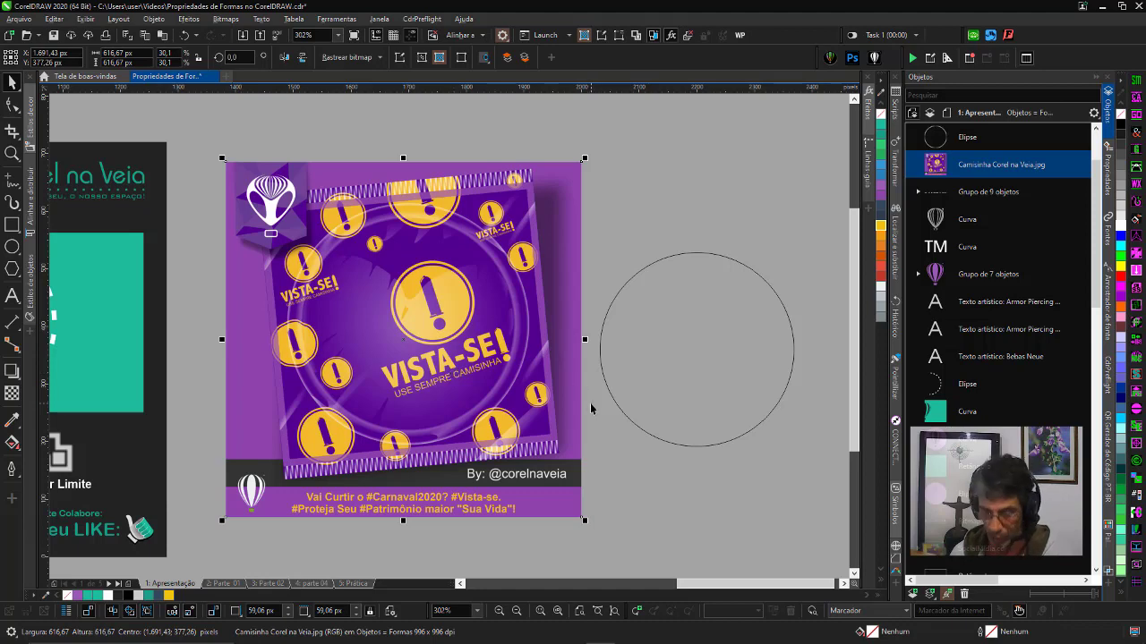
scroll(591, 409, down, 3)
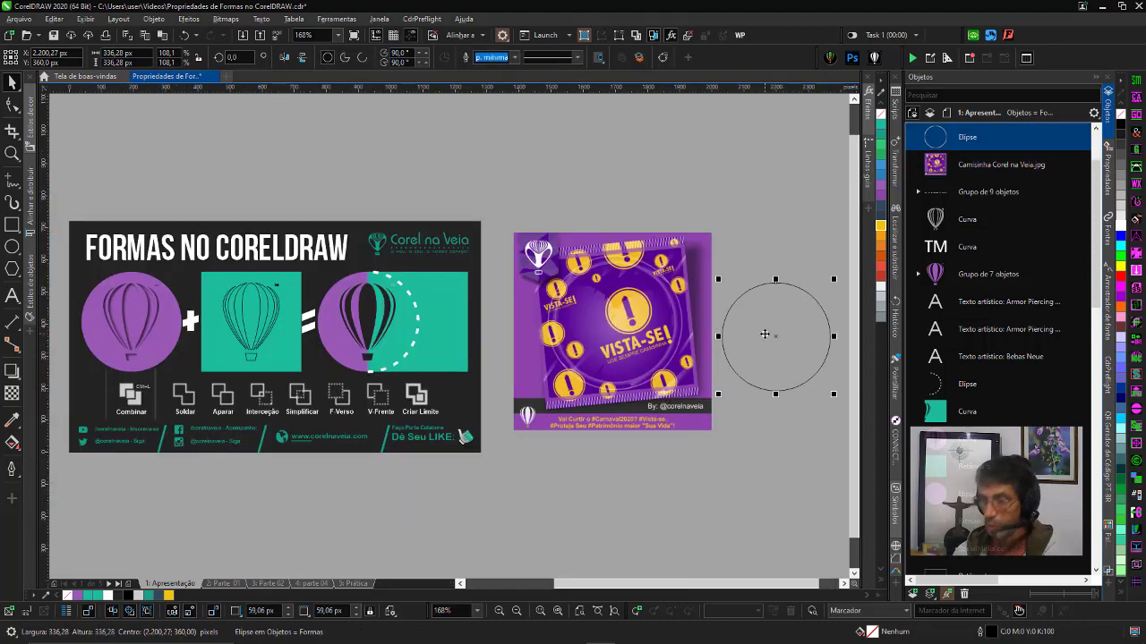
- Delete the circle and photo, then preview the 'Formas no CorelDRAW' slide full screen
key(Delete)
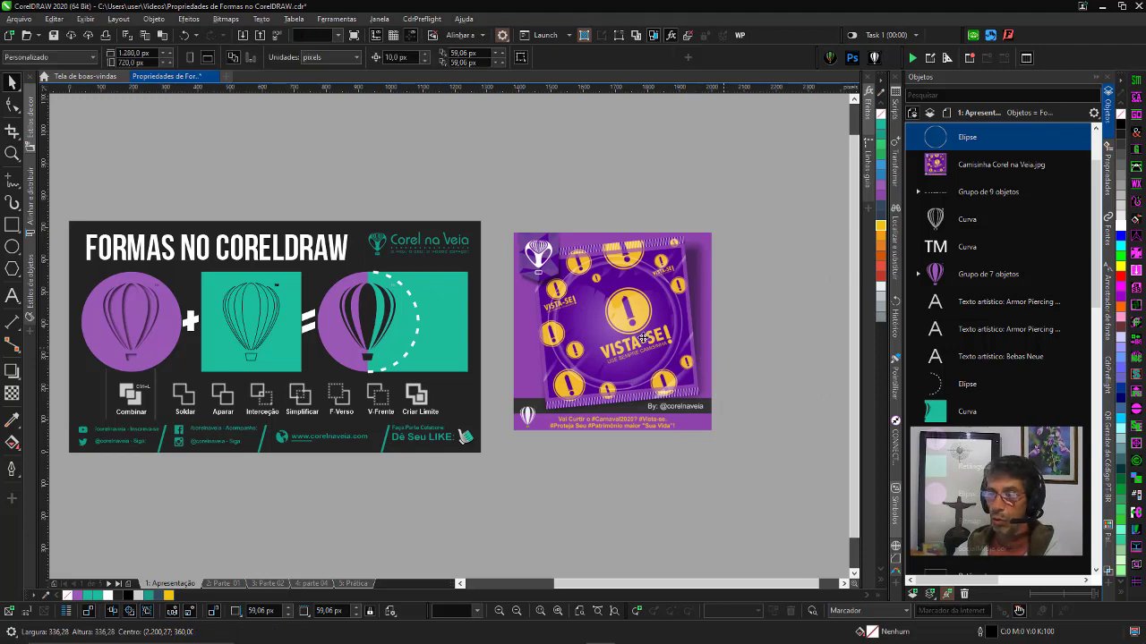
click(643, 338)
scroll(681, 313, up, 1)
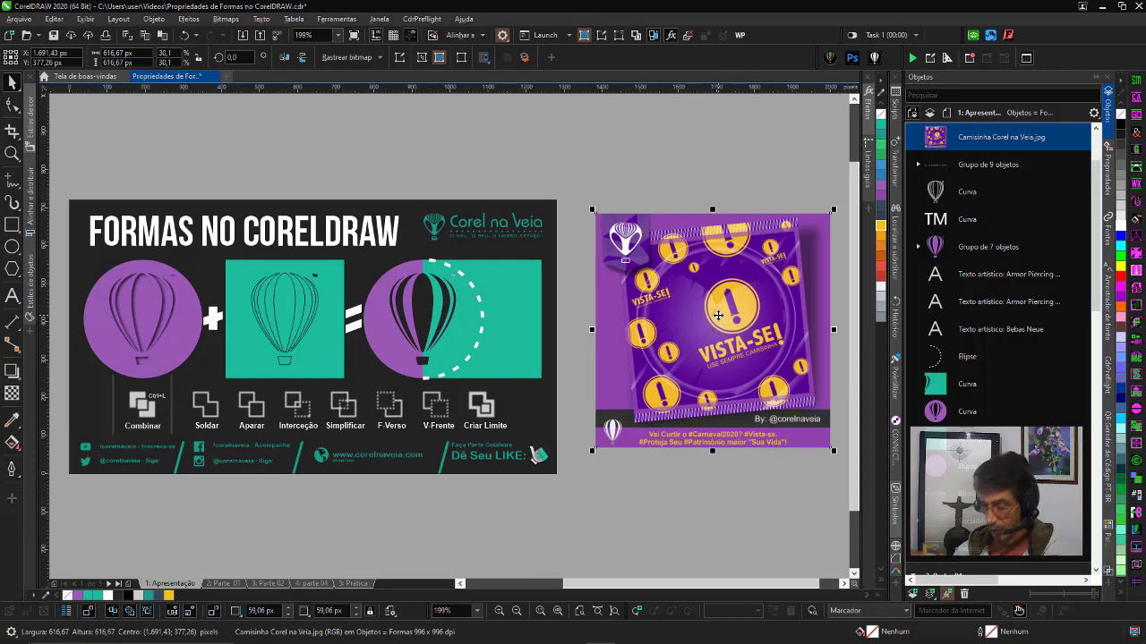
key(Delete)
key(F4)
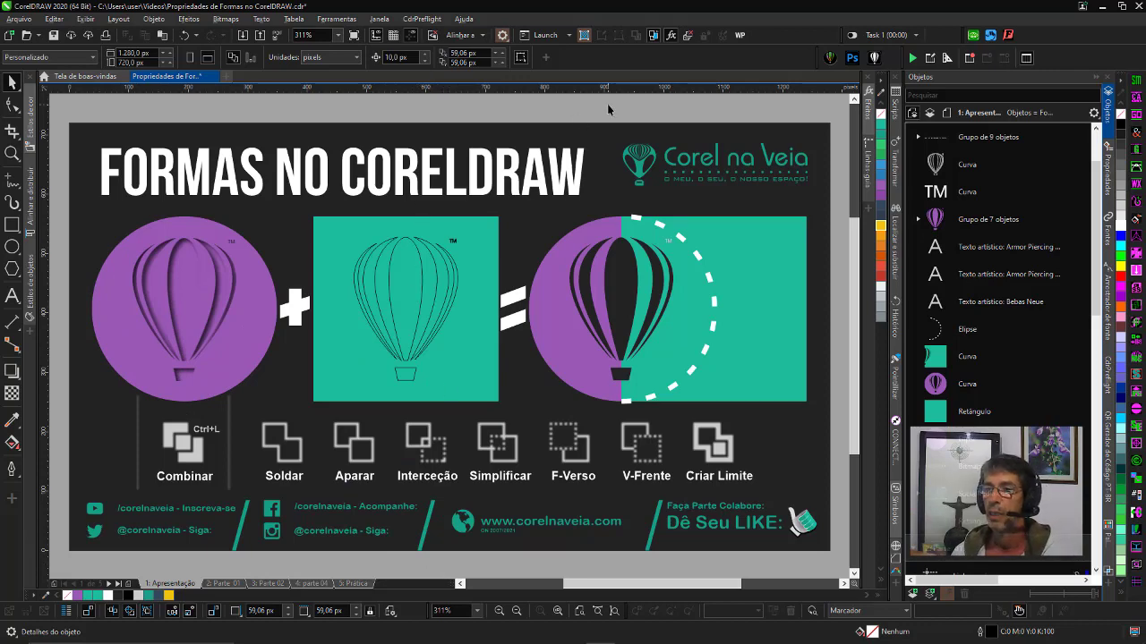
click(356, 38)
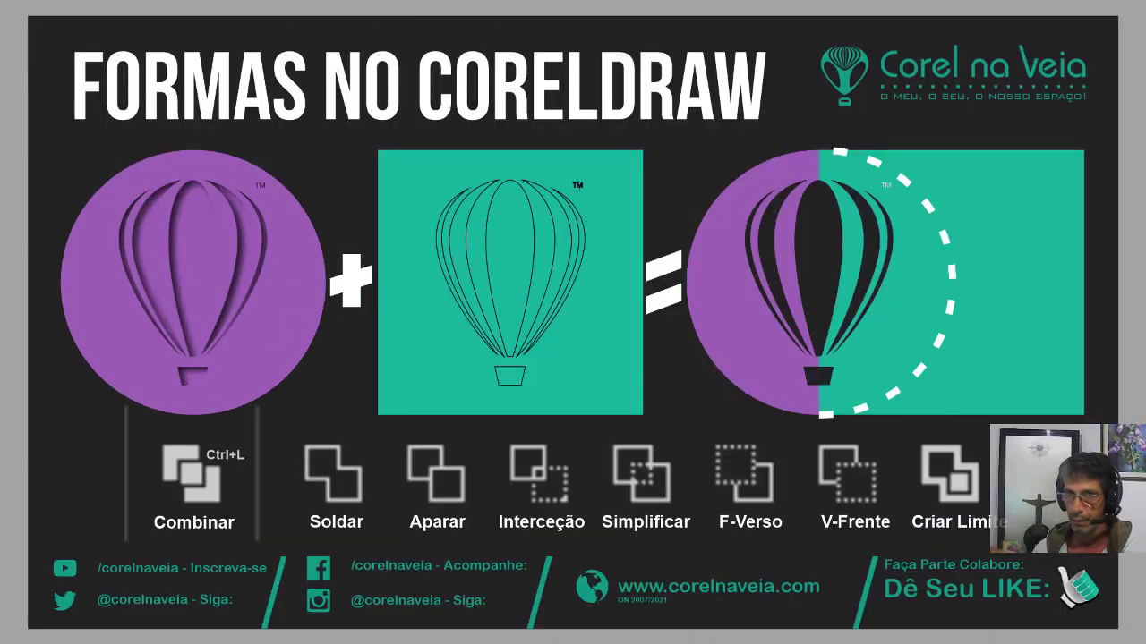